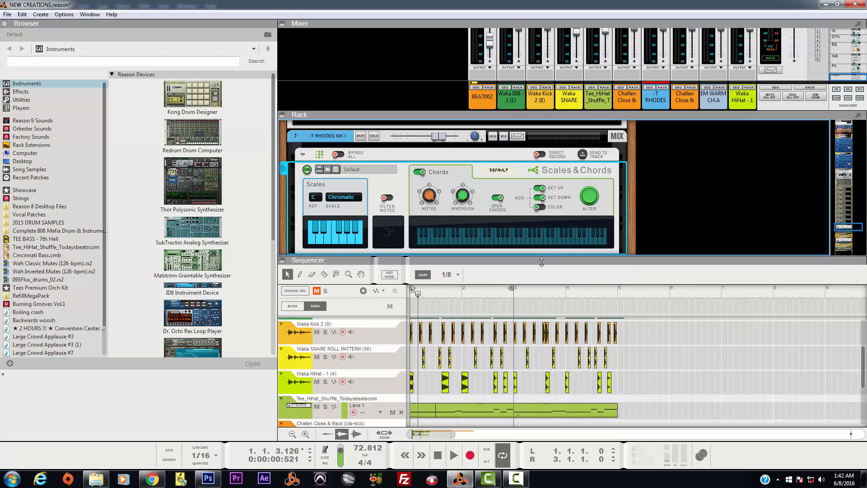
Look at the patch list of the Scales & Chords player on the -T RHODES MK I rack device
drag(541, 266, 545, 261)
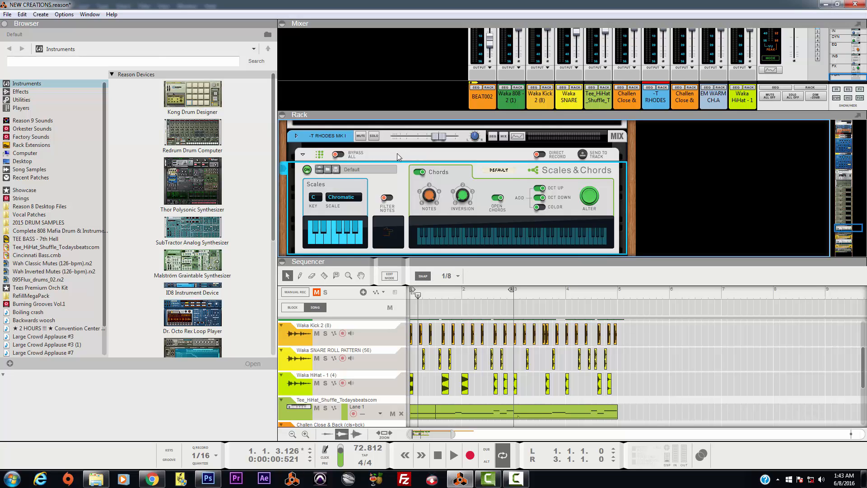
click(395, 176)
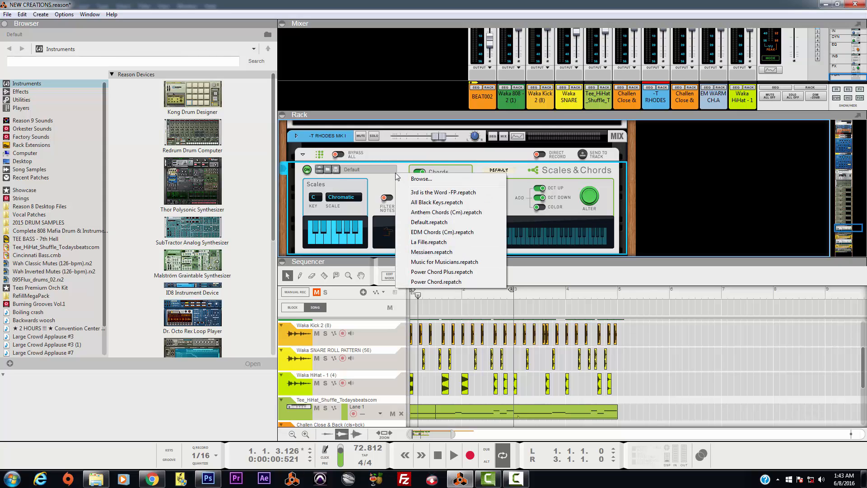
click(451, 157)
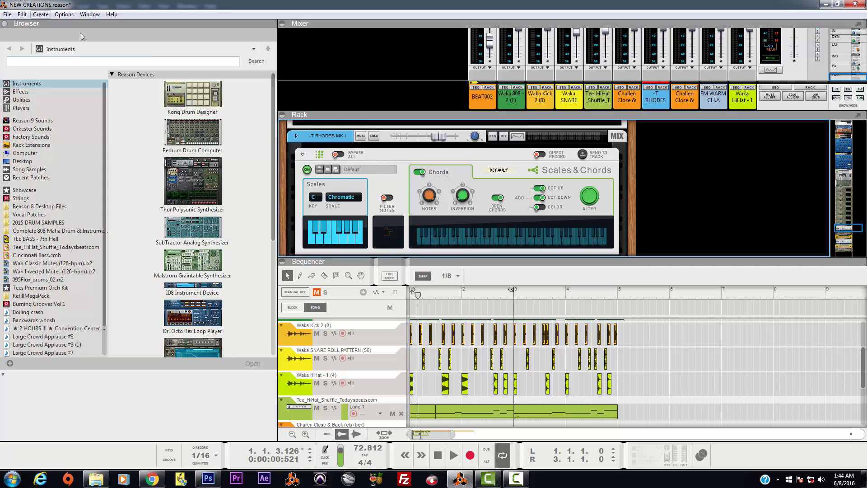
View the About Reason version information and close it
click(111, 15)
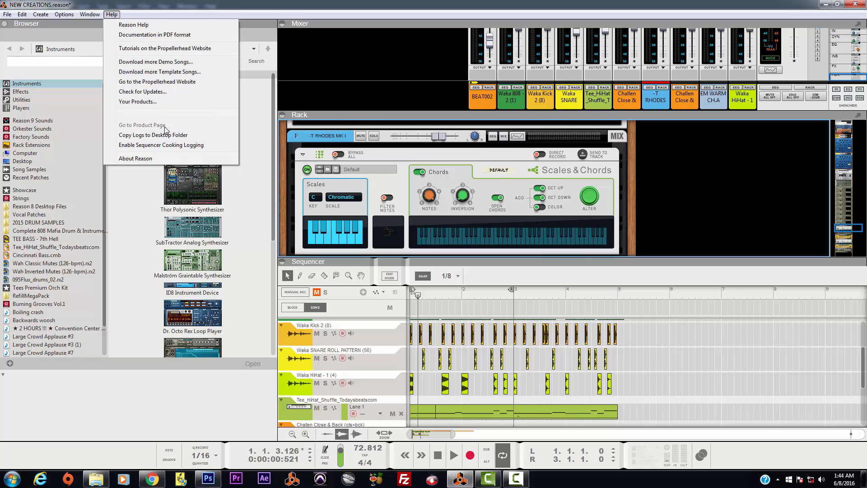
click(136, 159)
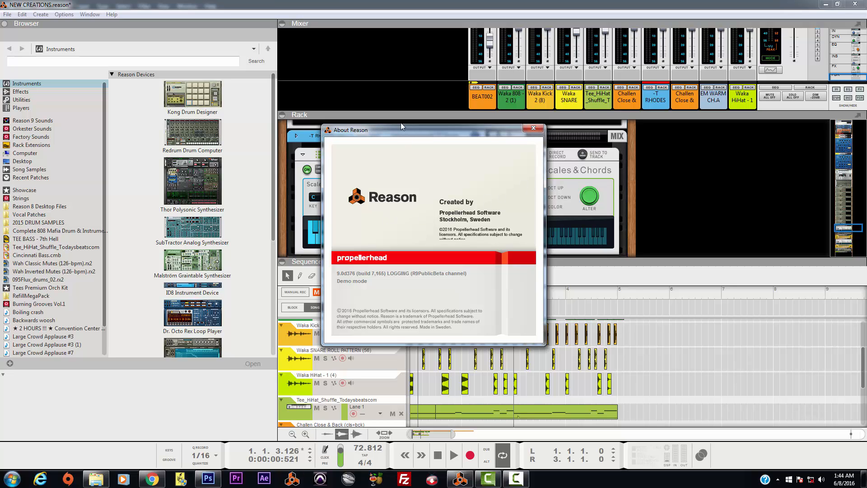
drag(426, 135, 440, 95)
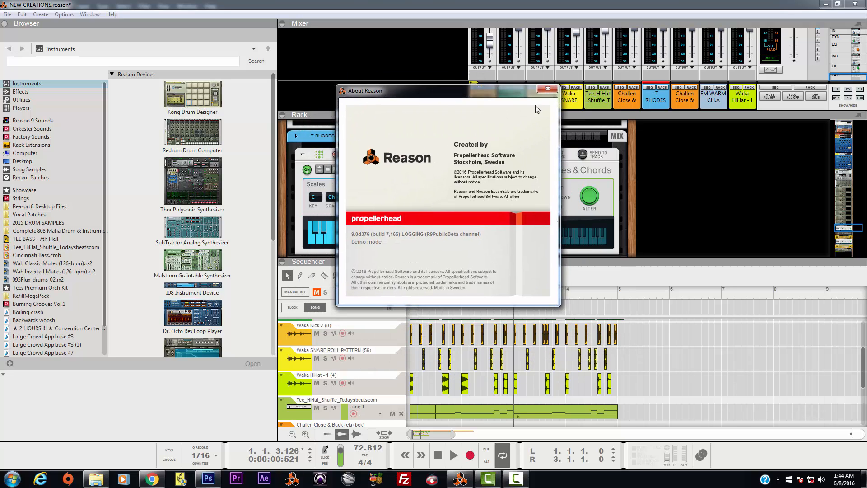
click(547, 90)
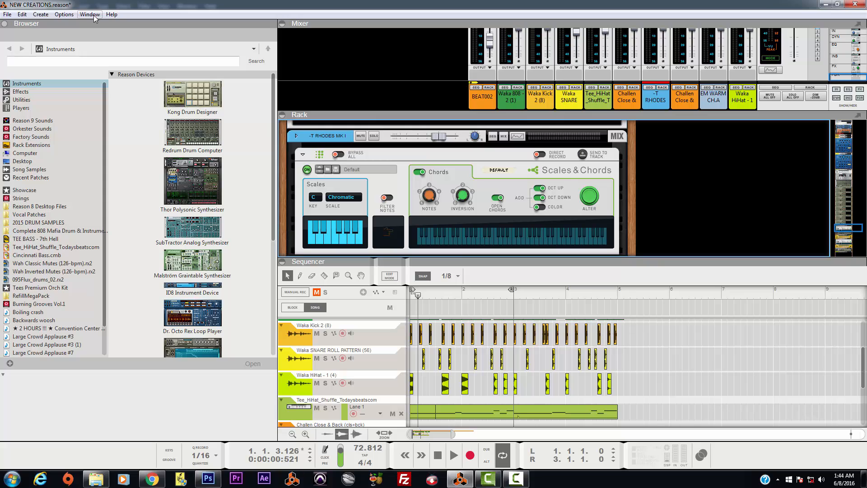
List the Reason 9 Sounds in the browser and collapse the mixer to enlarge the rack around the Scales & Chords device
click(15, 121)
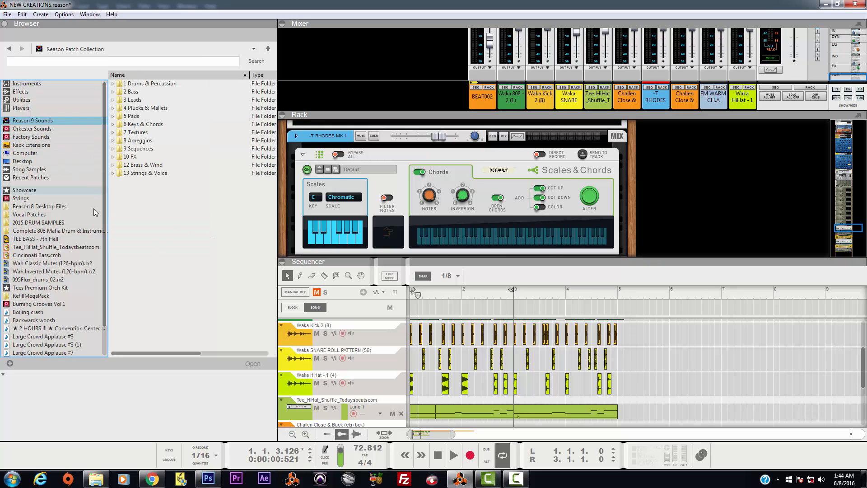
mouse_move(518, 258)
mouse_down()
mouse_move(520, 355)
mouse_move(524, 262)
mouse_up()
scroll(528, 228, down, 3)
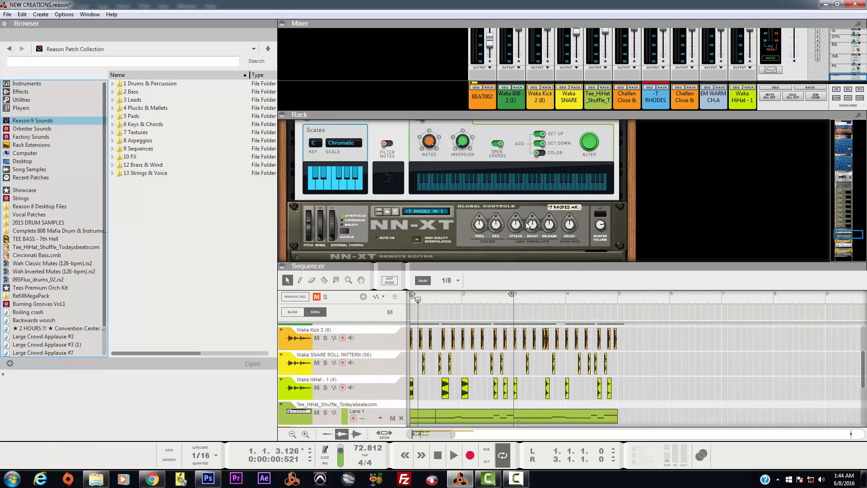
scroll(528, 227, up, 4)
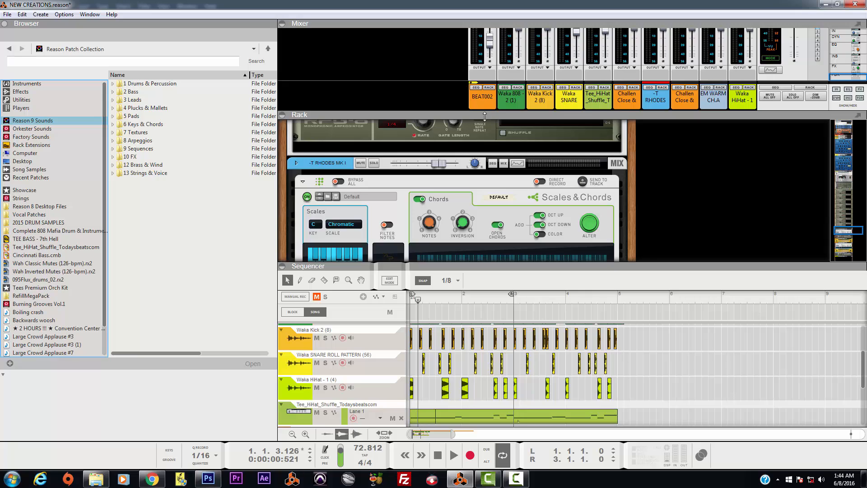
drag(485, 118, 484, 34)
drag(553, 266, 555, 282)
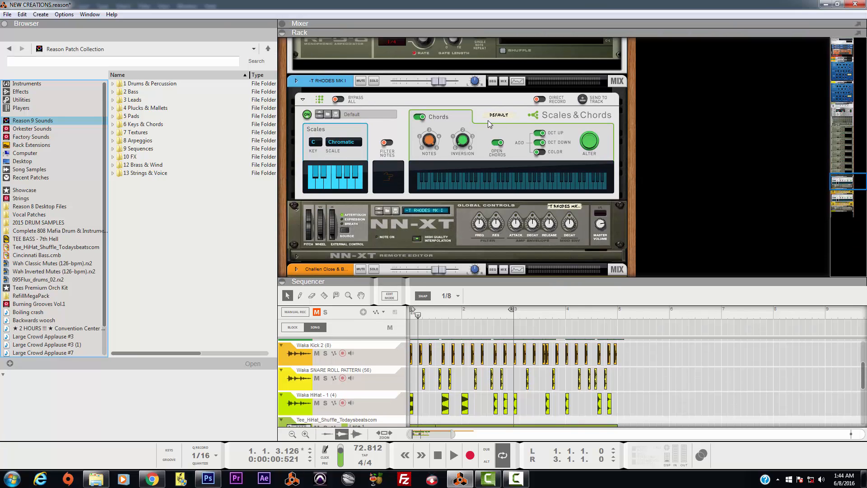
click(484, 96)
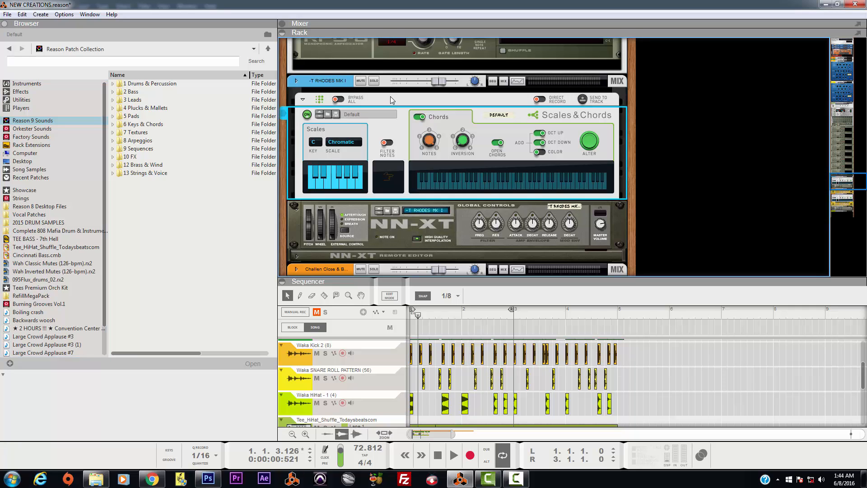
click(384, 118)
click(383, 98)
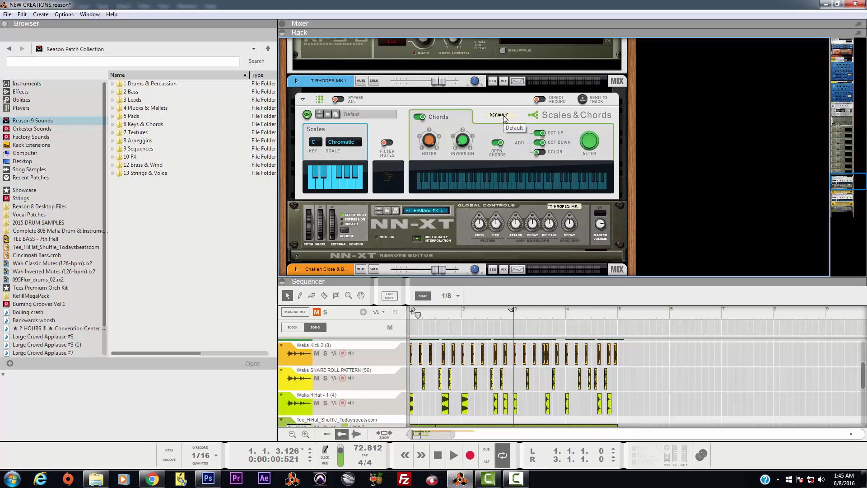
Launch Harmony Navigator, make its Autoload palette window narrower and return to Reason
click(180, 480)
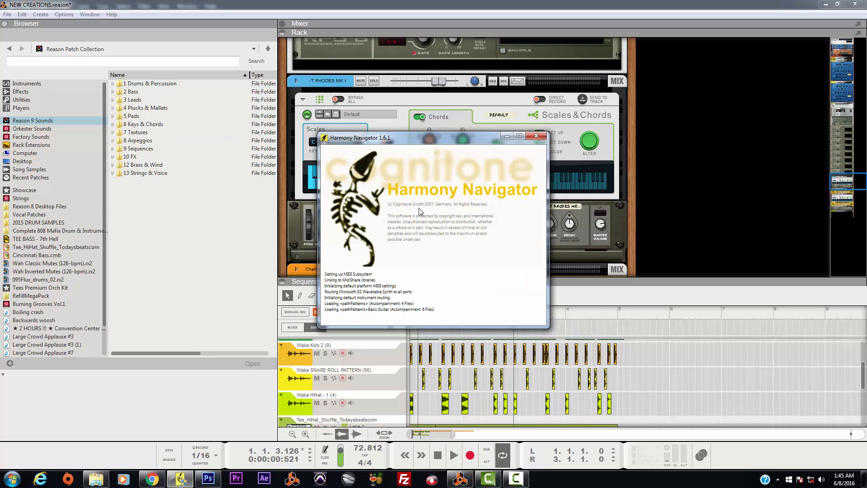
drag(428, 139, 222, 186)
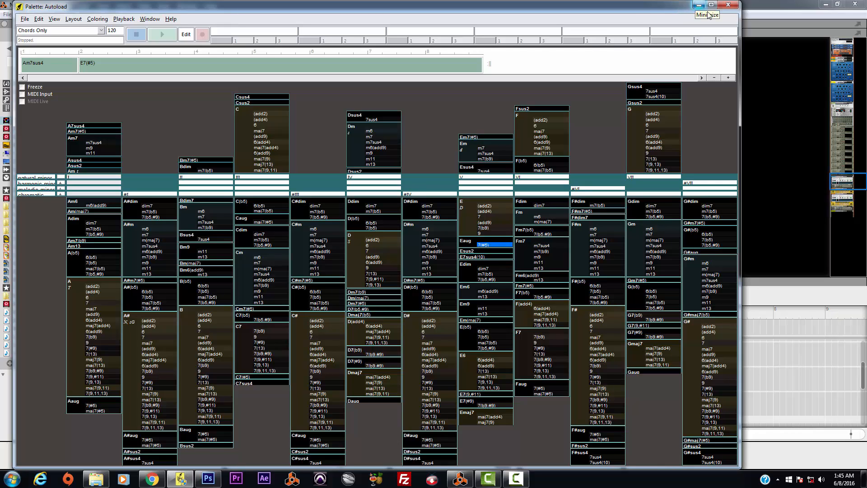
drag(729, 22, 548, 53)
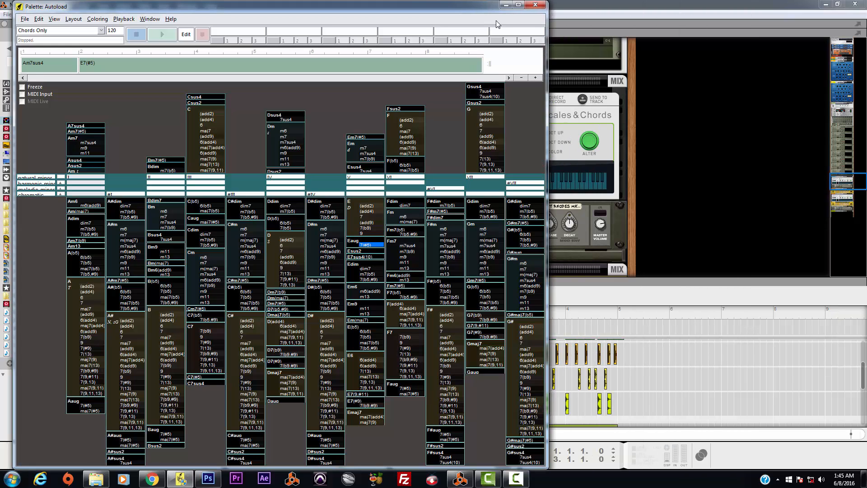
click(506, 4)
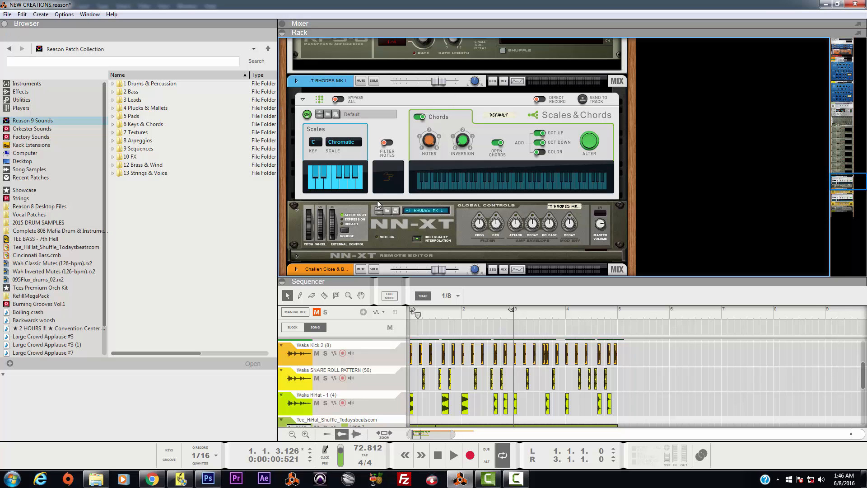
Bring up the Harmony Navigator palette again, reposition its window over Reason, and put it away
click(180, 479)
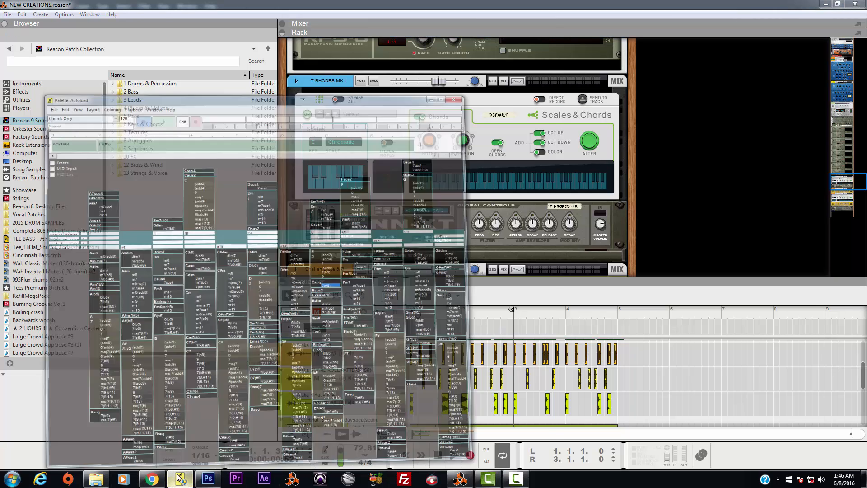
drag(138, 13, 356, 26)
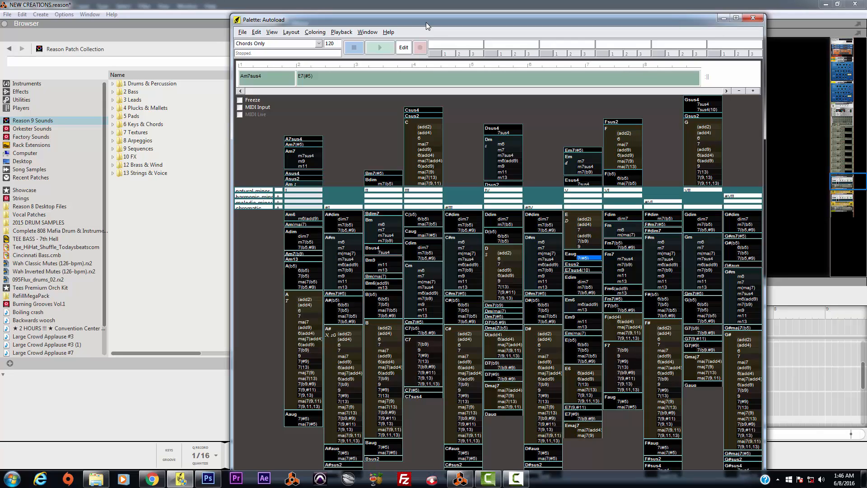
click(178, 8)
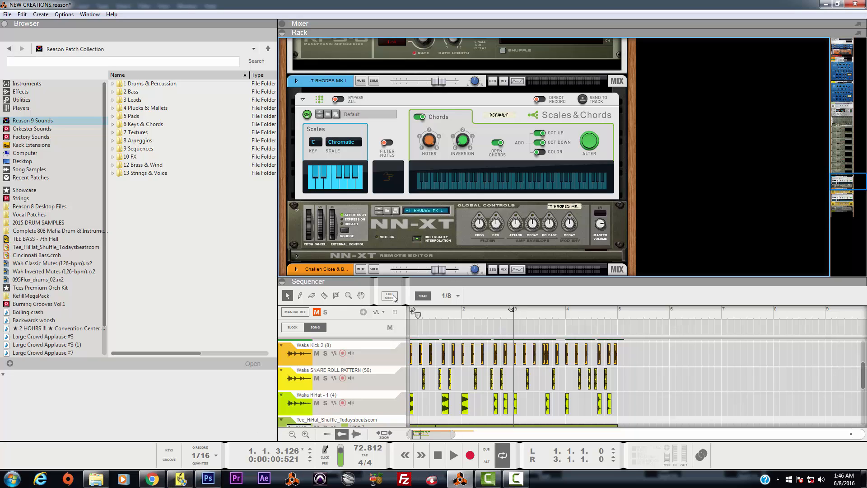
In Harmony Navigator, audition the Am7sus4 and E7(#5) chords, check the Standard MIDI File export option, and return to Reason
click(174, 479)
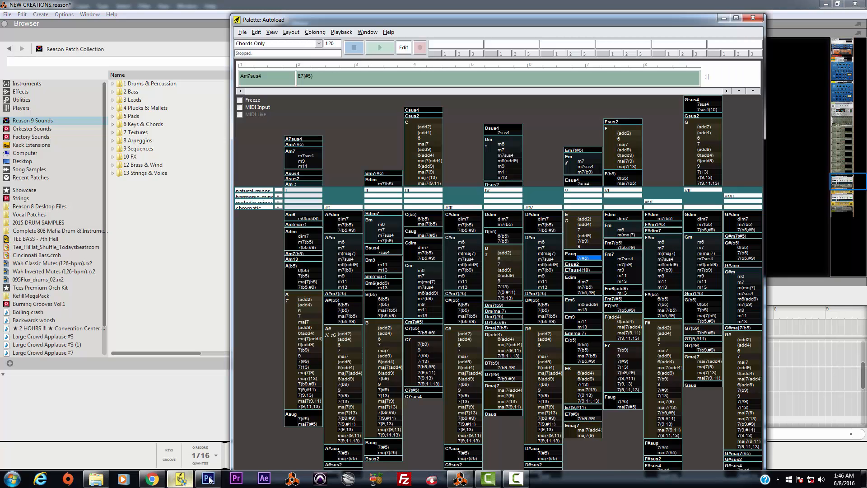
click(270, 79)
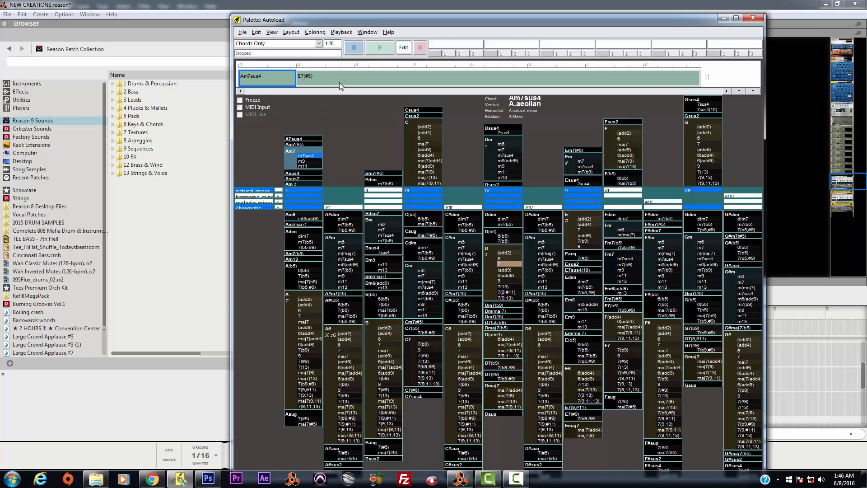
click(340, 82)
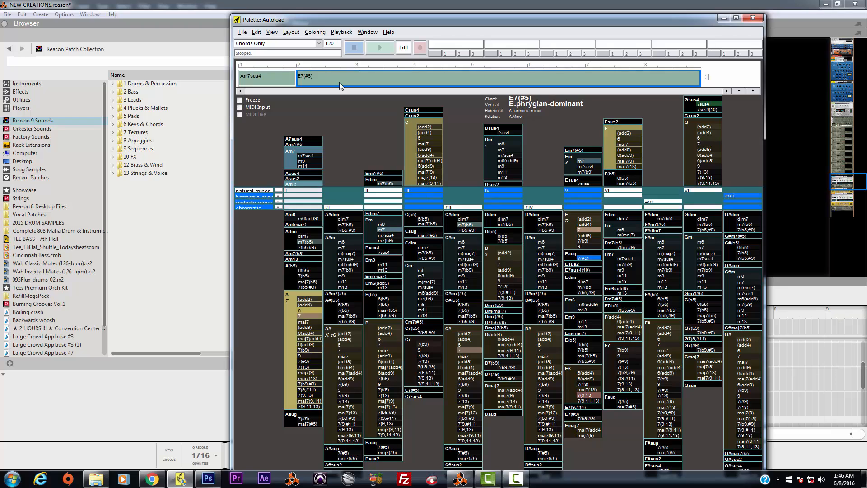
click(274, 77)
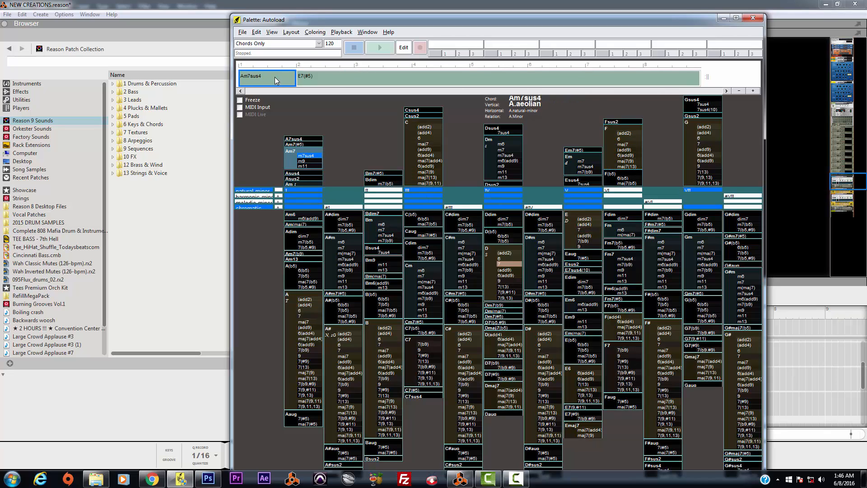
click(243, 33)
mouse_move(266, 98)
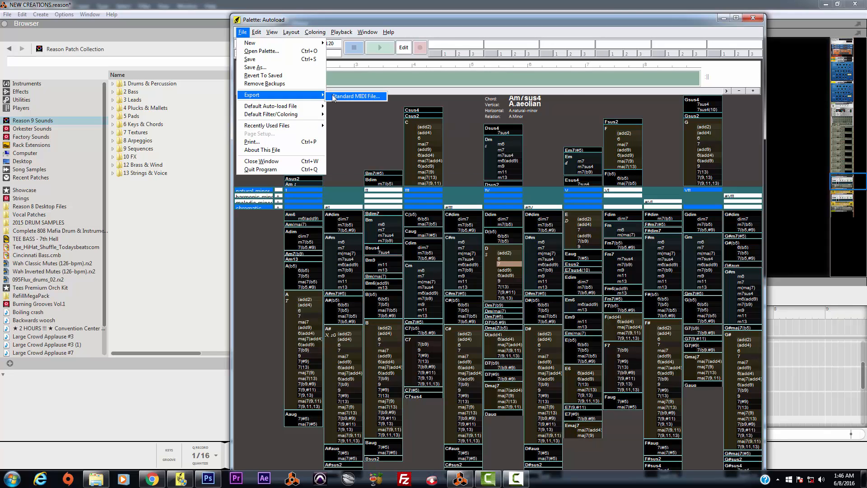
click(619, 3)
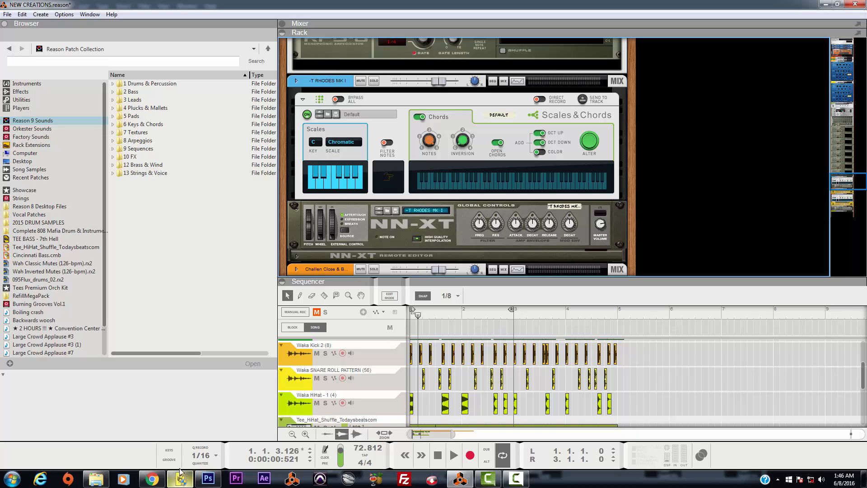
Look through the Effects devices in the browser
click(394, 113)
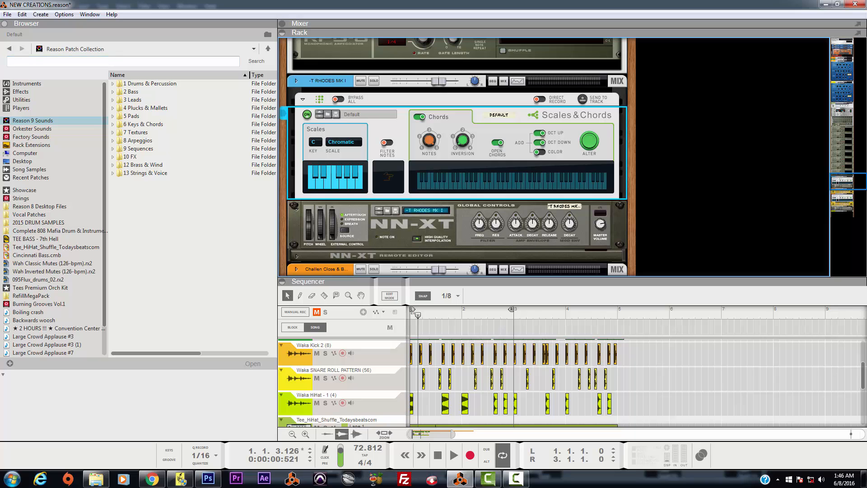
click(21, 92)
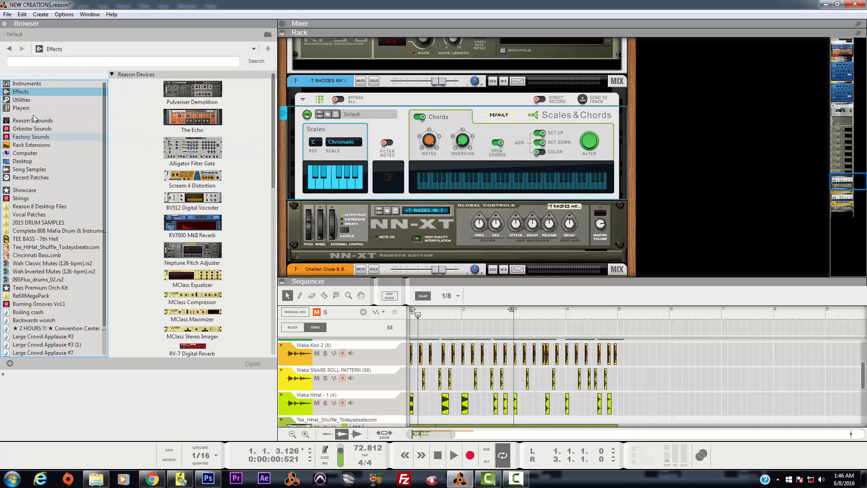
drag(273, 186, 277, 359)
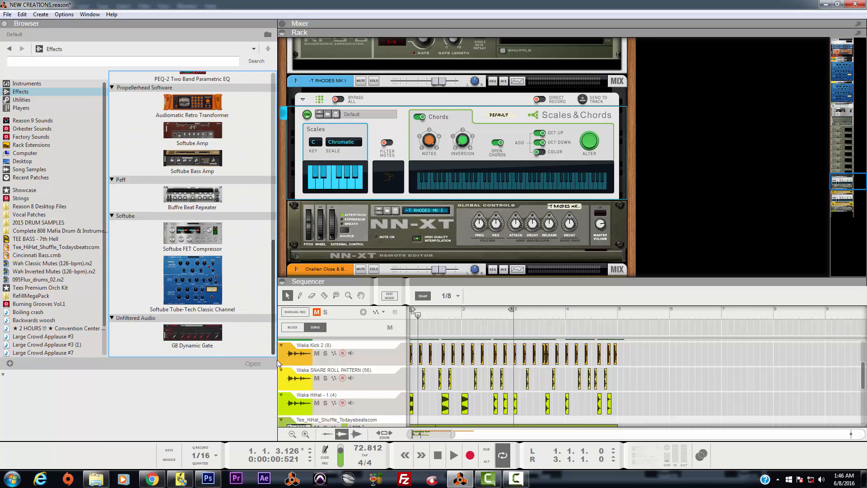
scroll(202, 202, up, 1)
scroll(202, 202, up, 4)
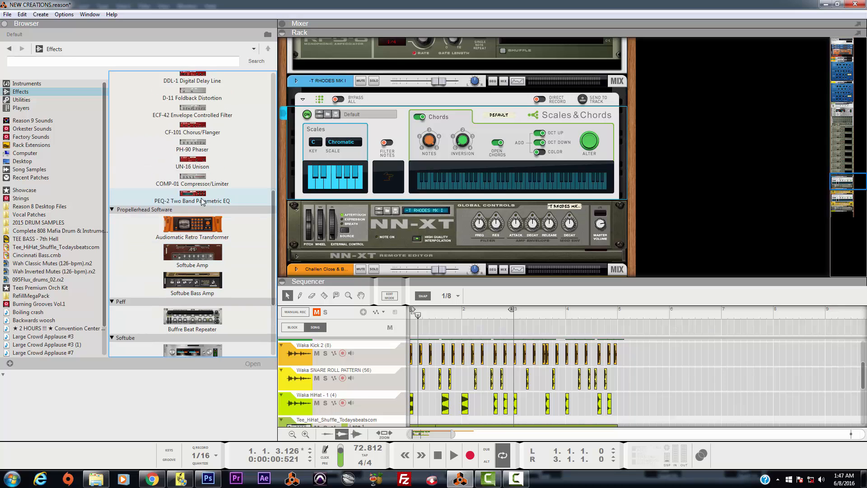
Add the AutoTheory Harmonic Engine instrument below the last sequencer track and enlarge the rack to show the whole device
click(27, 83)
scroll(198, 151, down, 4)
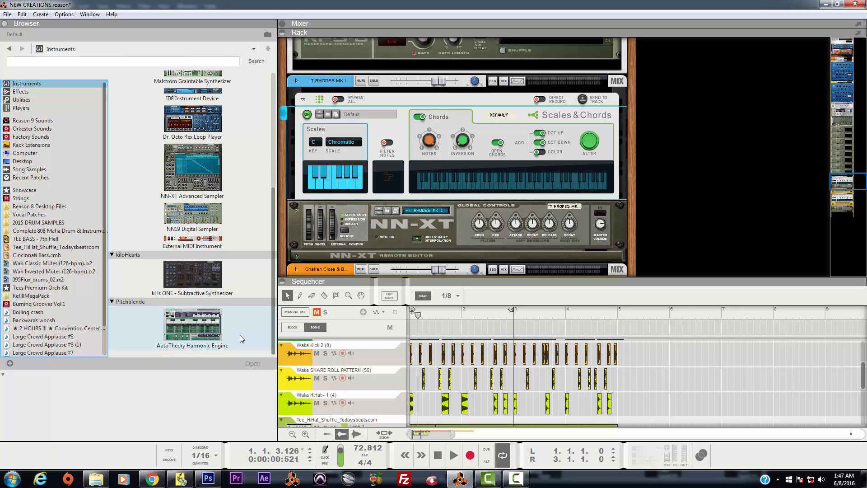
click(273, 271)
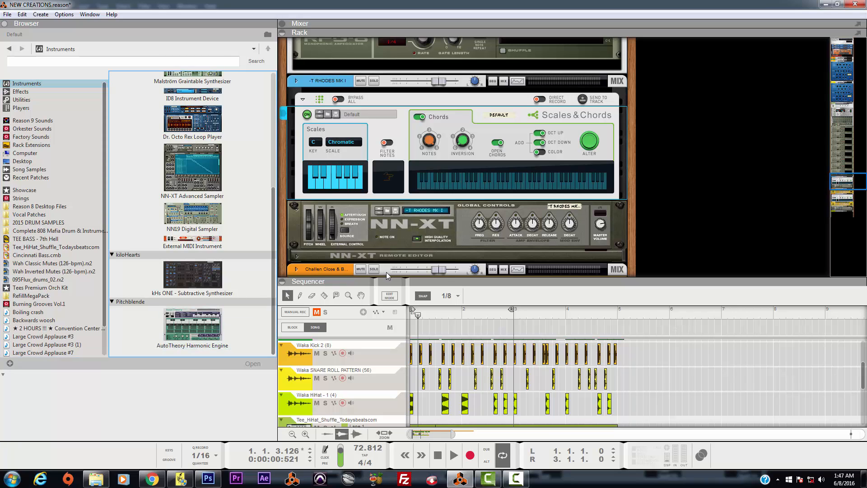
drag(364, 282, 365, 92)
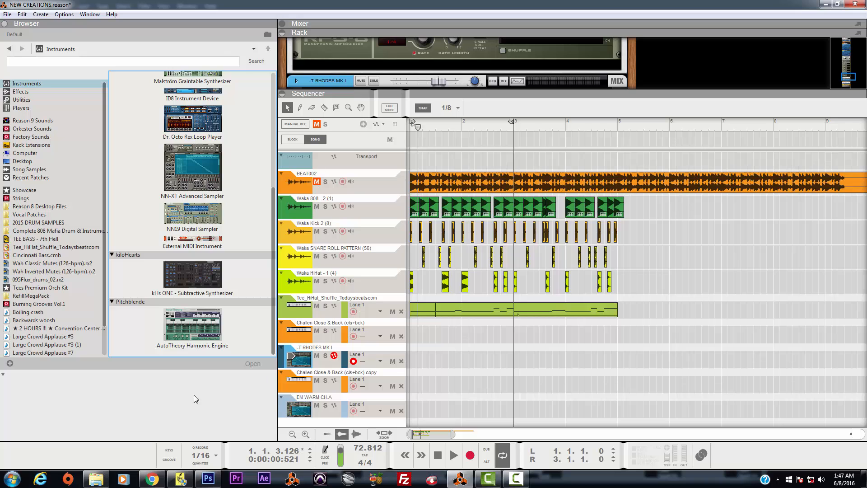
drag(201, 326, 314, 418)
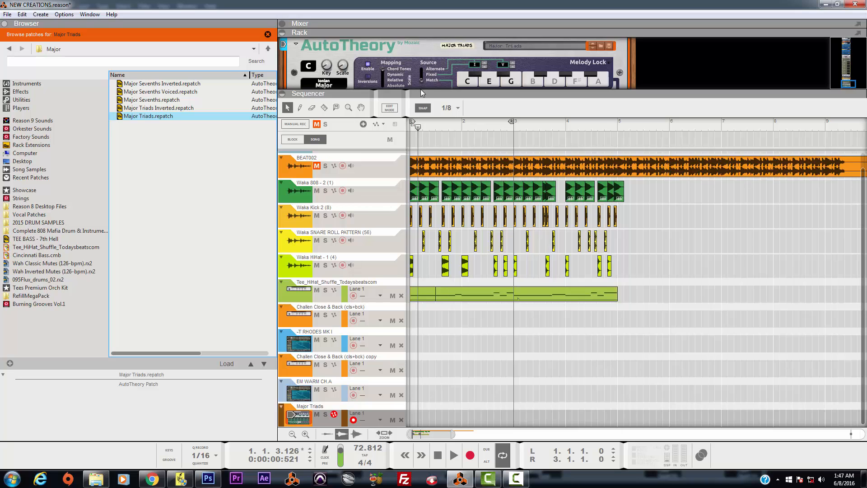
drag(421, 89, 533, 250)
scroll(598, 201, up, 2)
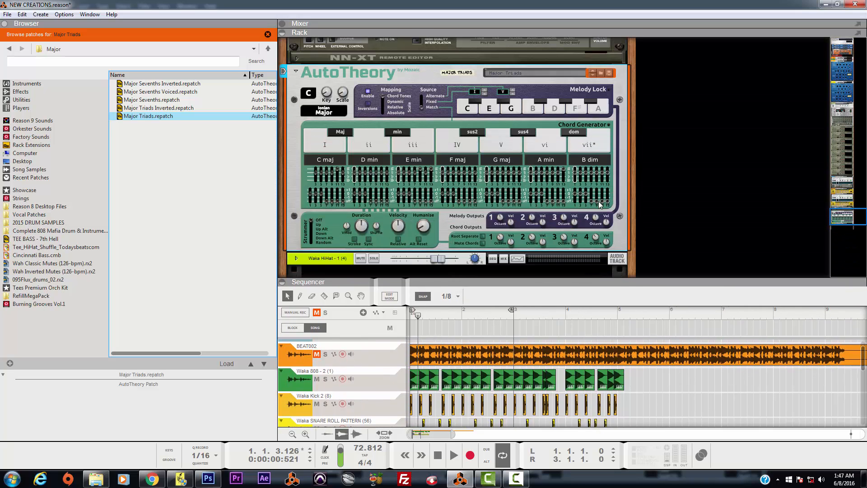
Compare the AutoTheory device with the Scales & Chords player in the rack, giving the sequencer slightly more height
drag(590, 283, 587, 274)
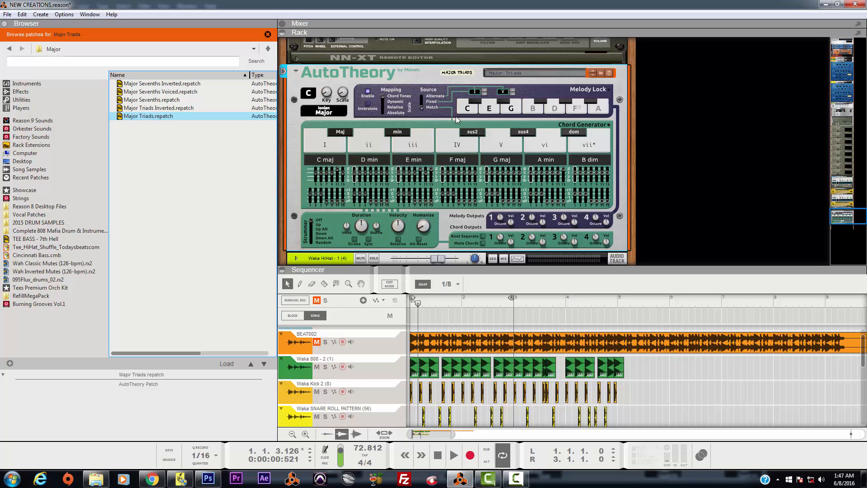
scroll(450, 89, up, 3)
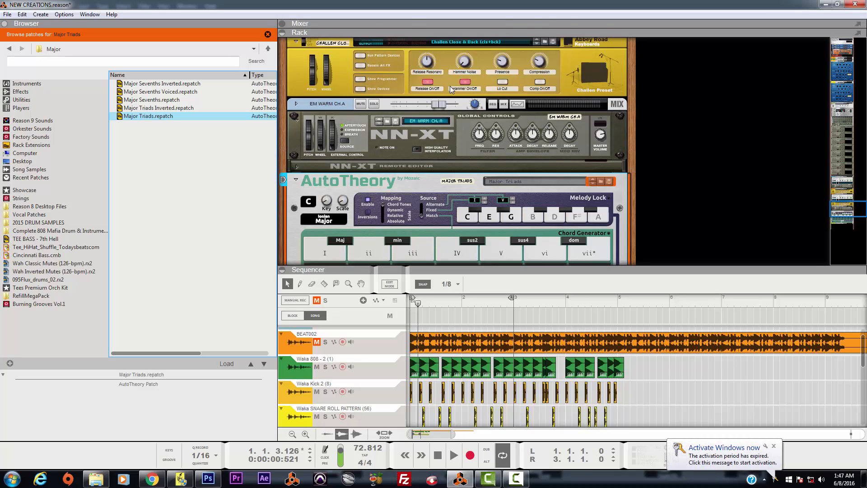
scroll(451, 89, up, 4)
click(479, 98)
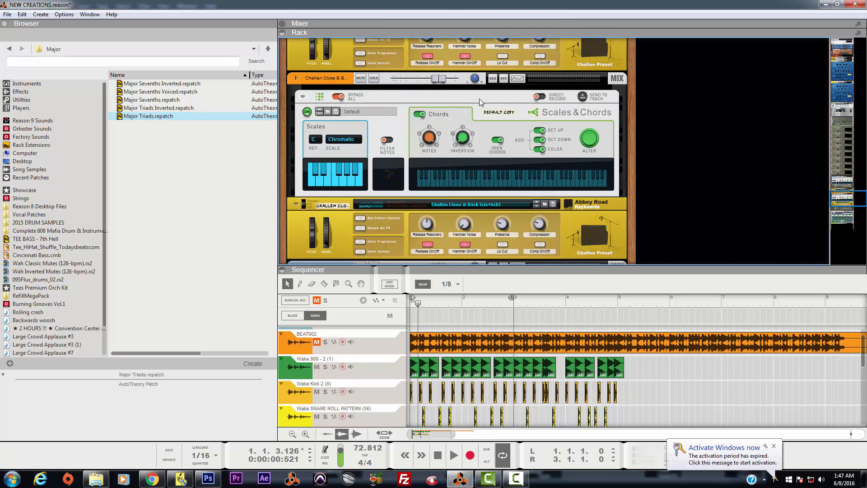
scroll(489, 110, down, 4)
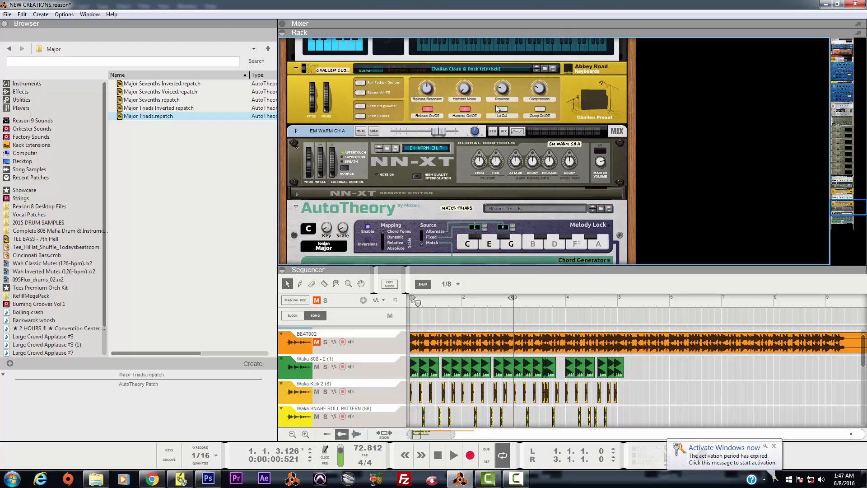
scroll(496, 105, up, 3)
scroll(449, 79, down, 3)
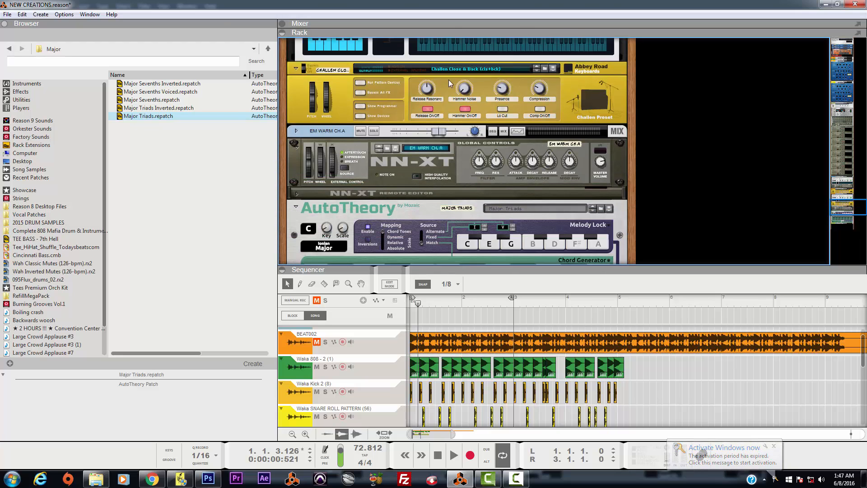
scroll(449, 79, down, 3)
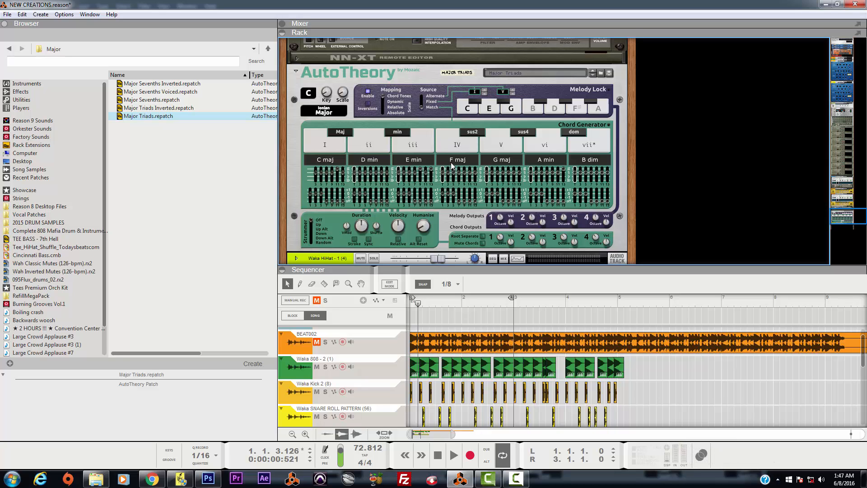
scroll(496, 203, up, 5)
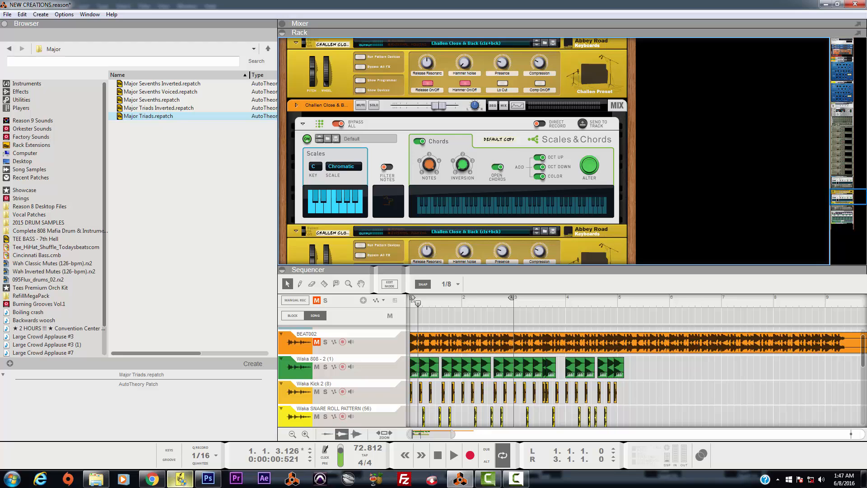
Show the Harmony Navigator palette briefly, put it away, and select the Scales & Chords player in Reason's rack
click(181, 480)
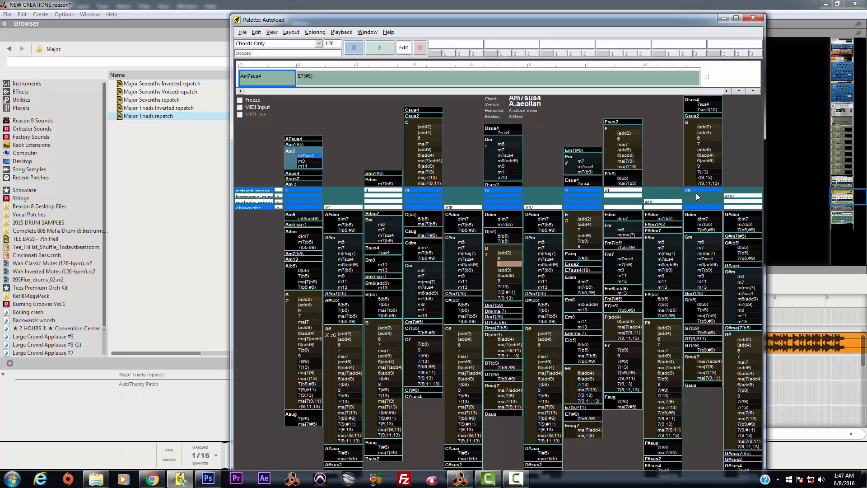
click(723, 18)
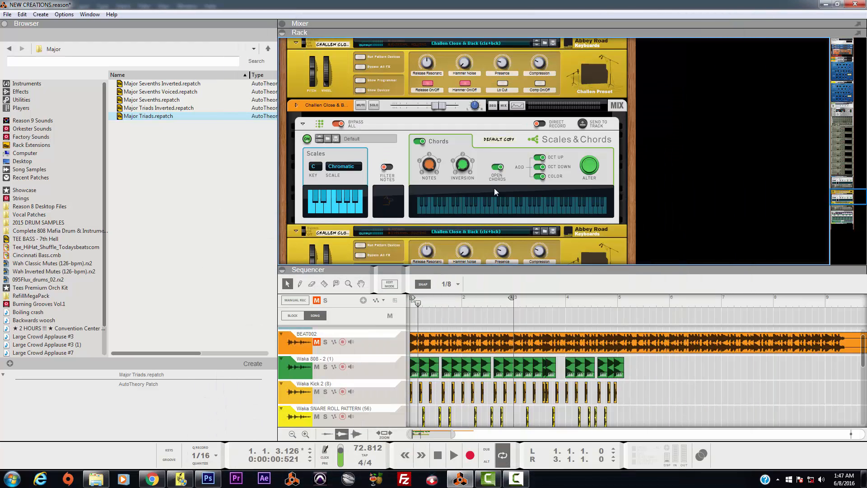
click(506, 143)
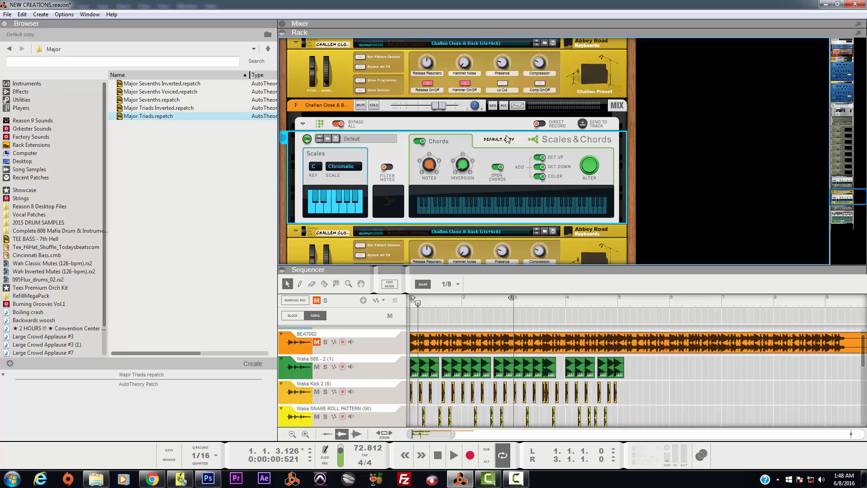
click(475, 123)
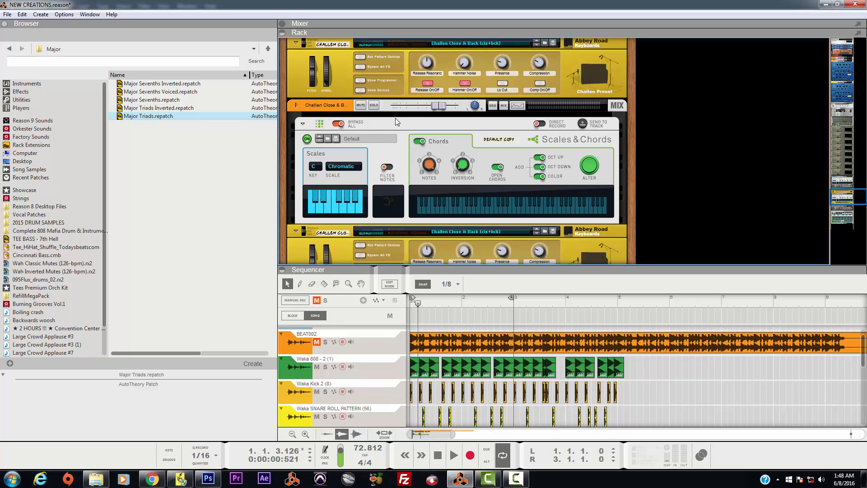
click(553, 140)
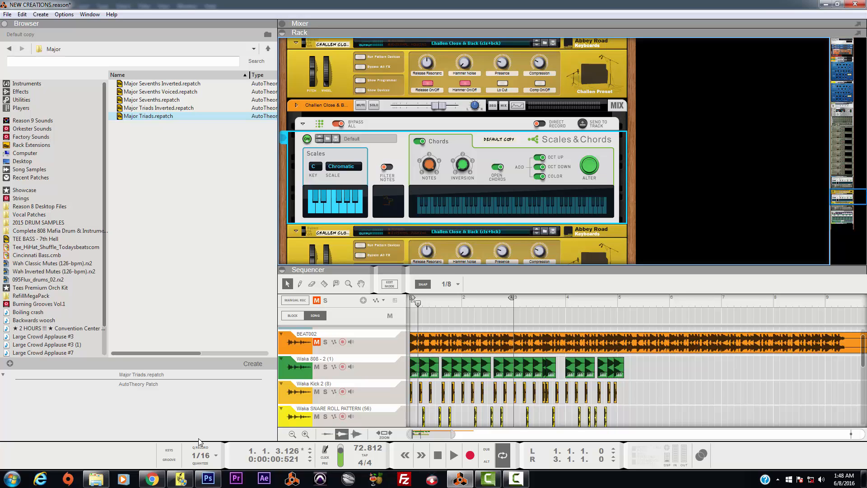
Switch to Harmony Navigator and look through its coloring, layout and view options, including the preset lists
click(181, 479)
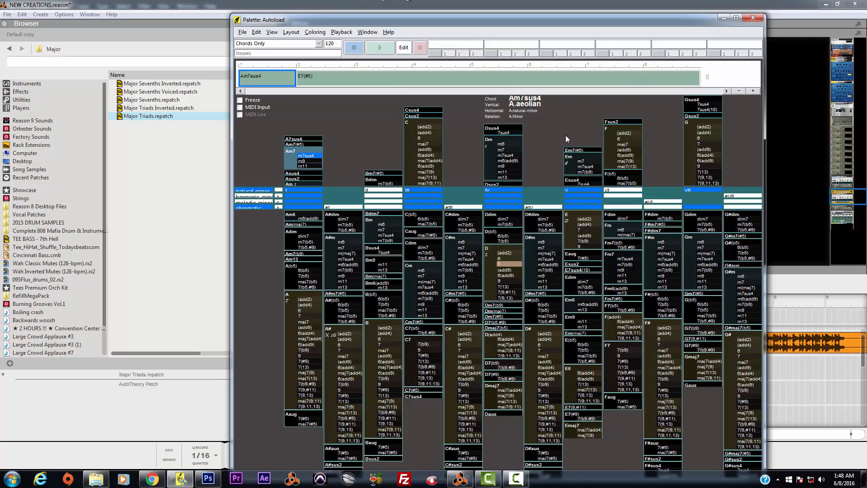
click(317, 32)
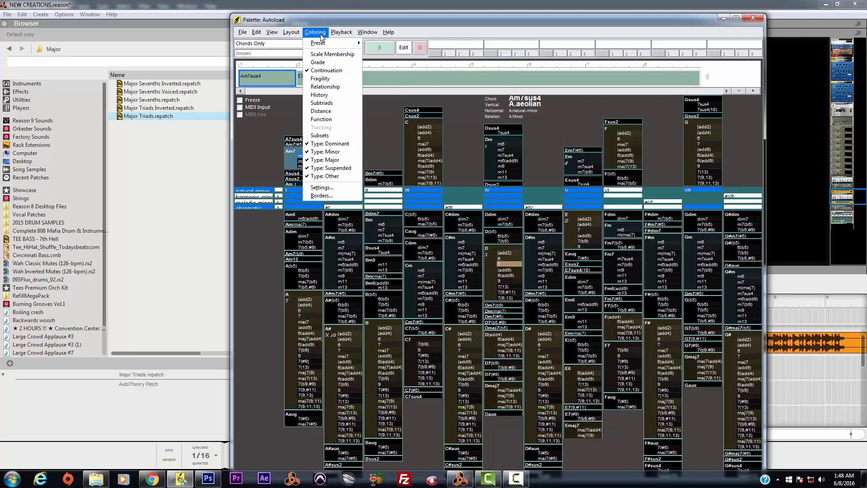
mouse_move(324, 48)
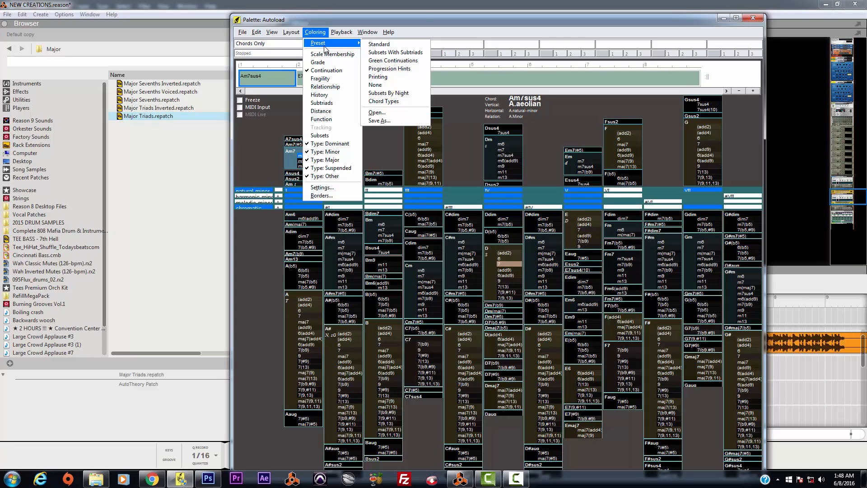
click(315, 33)
click(292, 32)
mouse_move(296, 44)
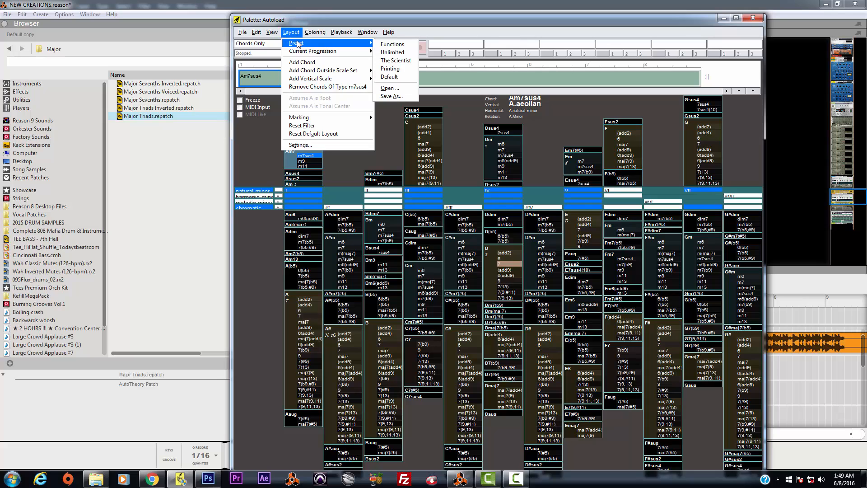
mouse_move(323, 72)
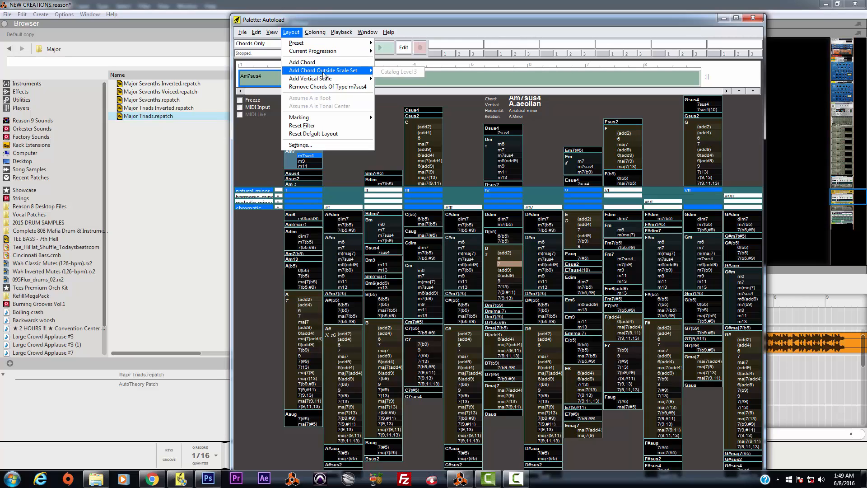
click(271, 32)
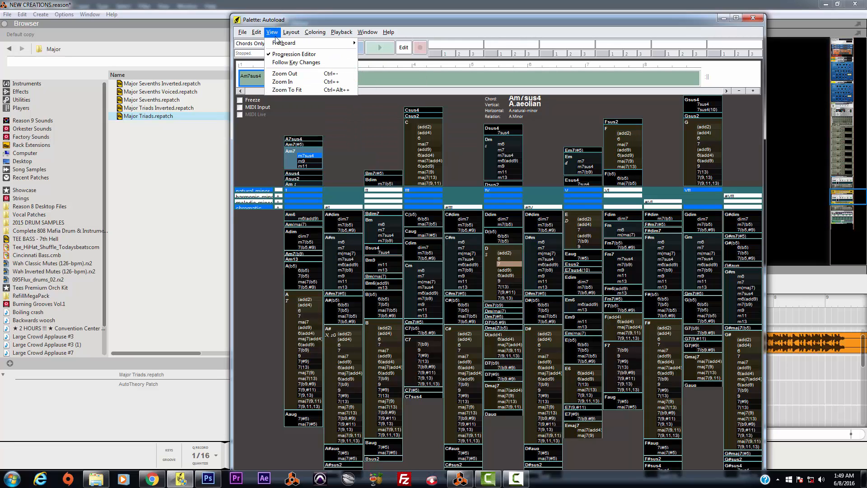
mouse_move(285, 45)
mouse_move(314, 33)
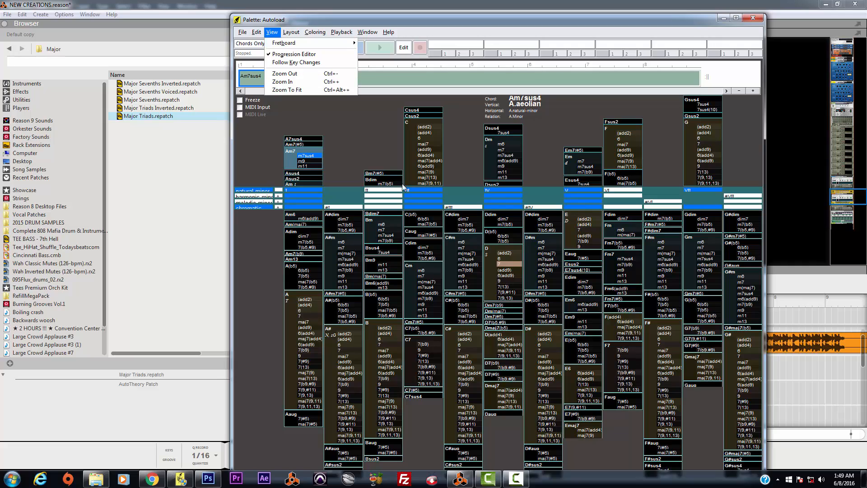
click(357, 131)
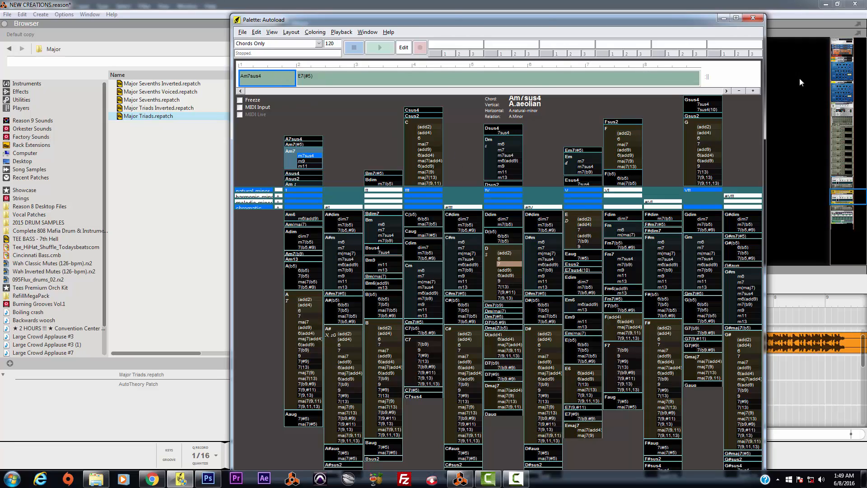
Show the Circle Of Fifths and Keyboard windows, place the keyboard below the circle, and enlarge it
click(367, 32)
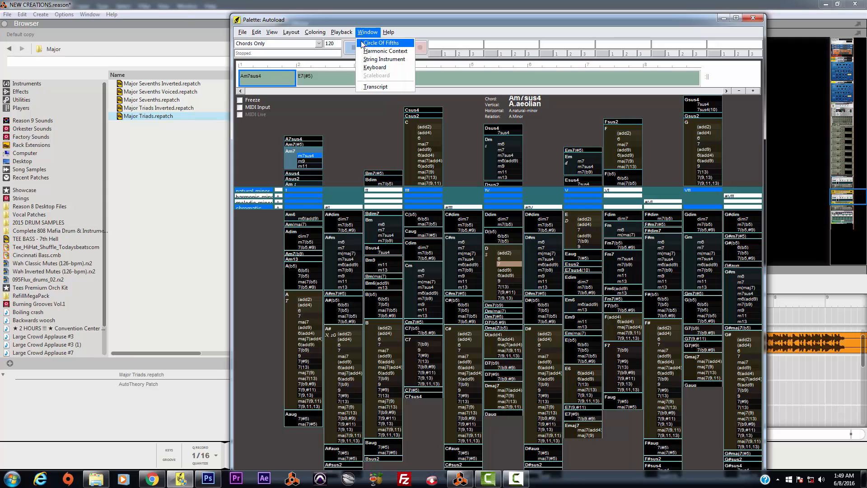
click(399, 43)
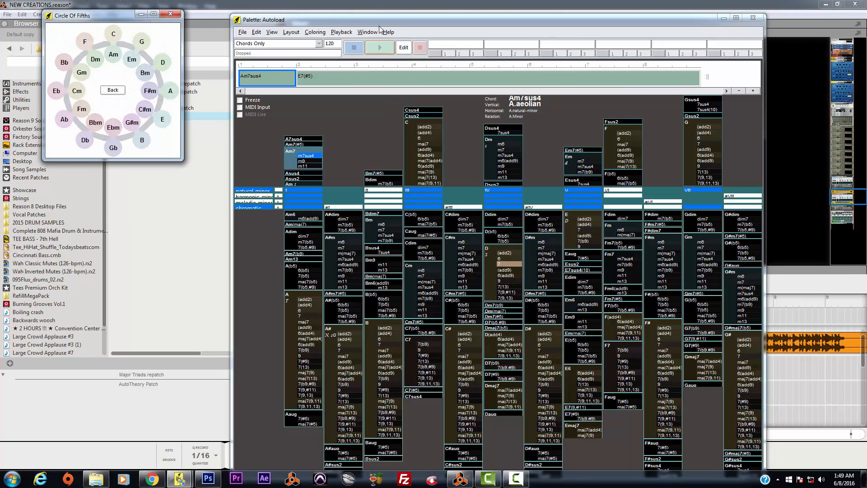
click(367, 32)
click(384, 63)
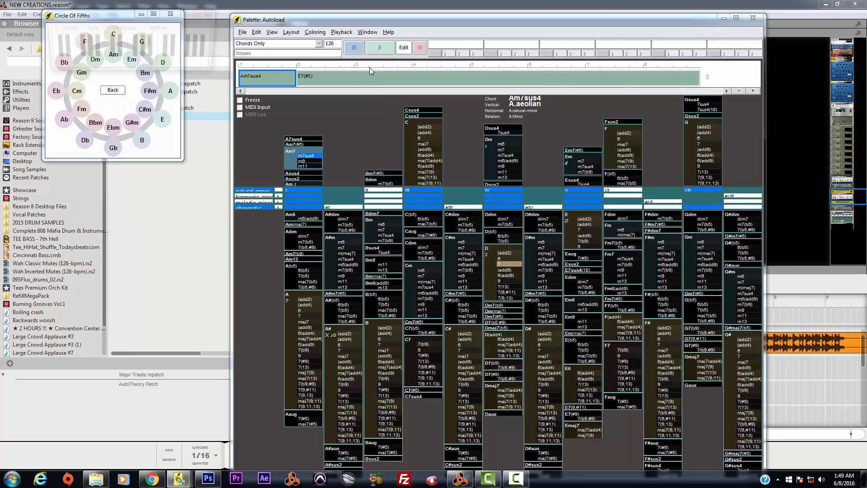
drag(159, 16, 130, 182)
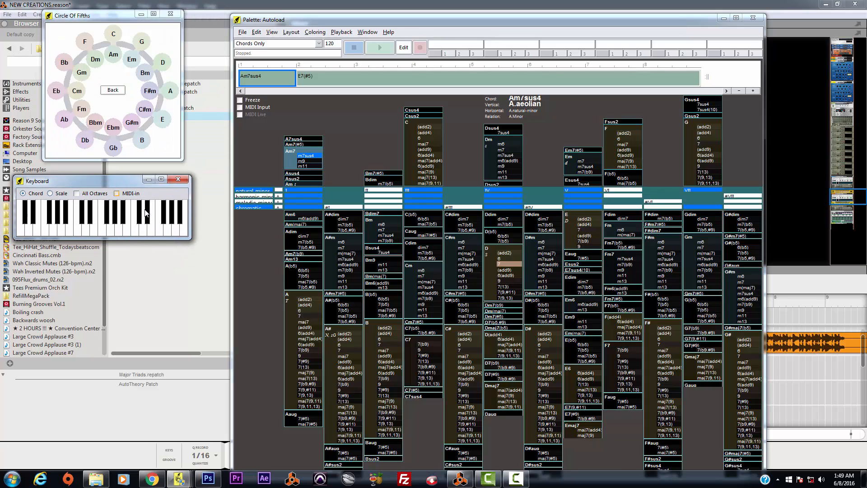
drag(186, 241, 221, 257)
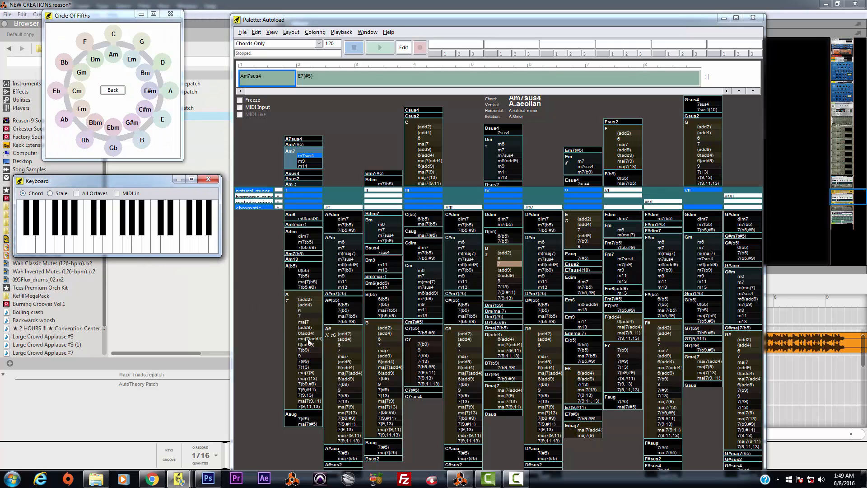
Delete the Am7sus4 and E7(#5) chords from the progression
click(269, 78)
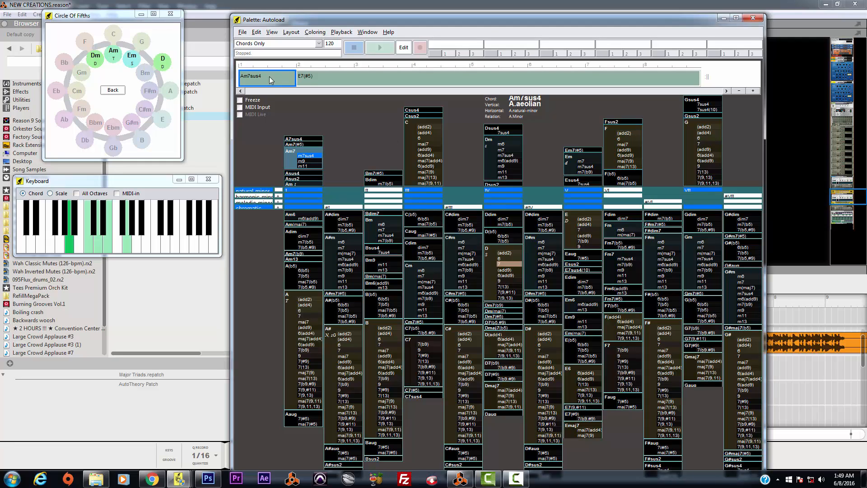
key(Delete)
click(315, 77)
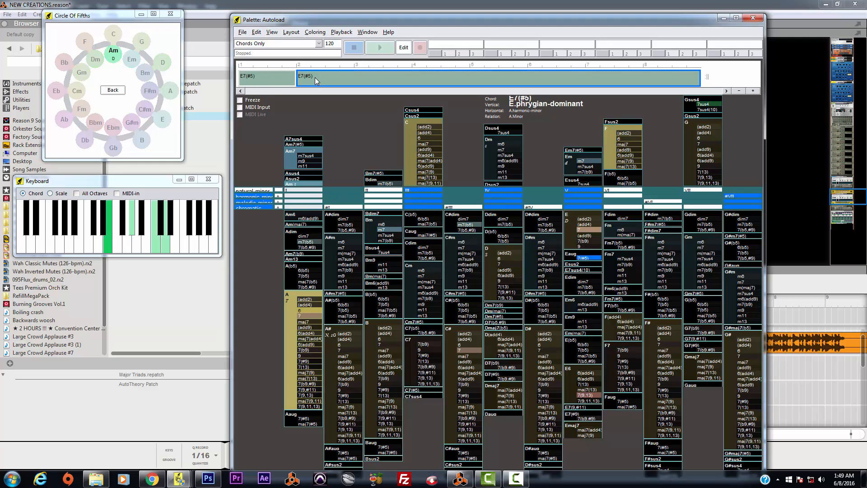
key(Delete)
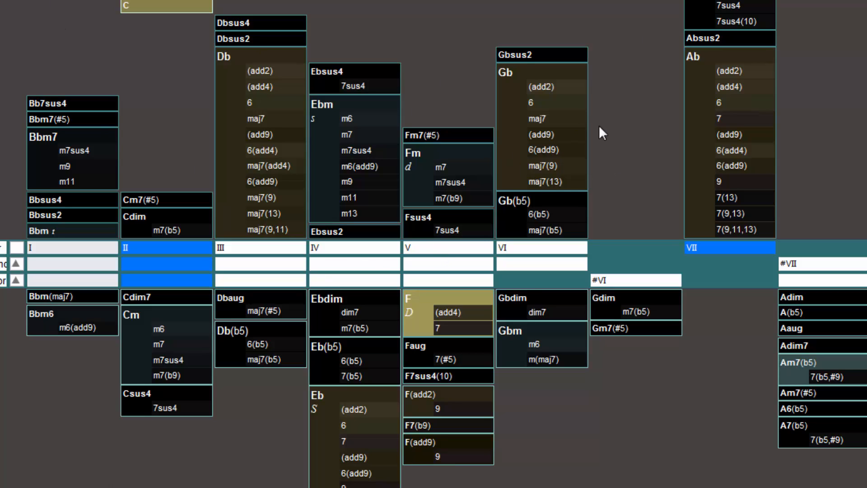
Build a progression of Gbmaj7, Dbmaj7, Cm7(b5) and F7(#5) from the palette, and try to add Bbm9 after them
click(531, 119)
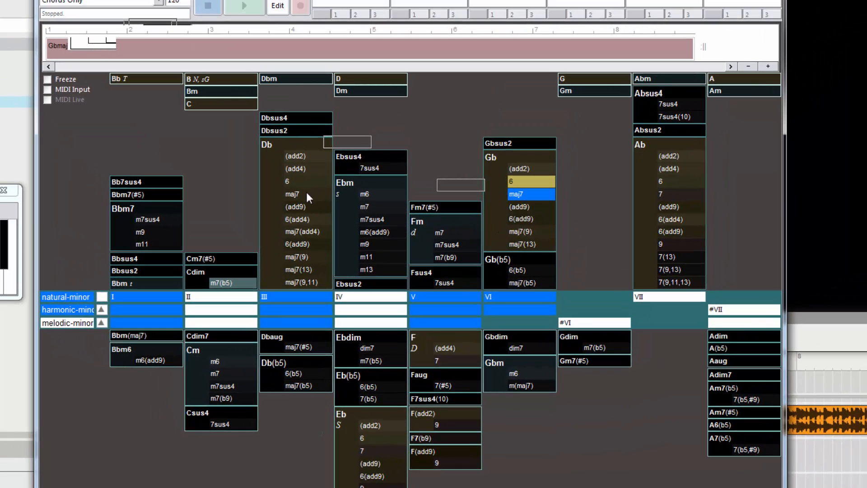
drag(307, 191, 141, 42)
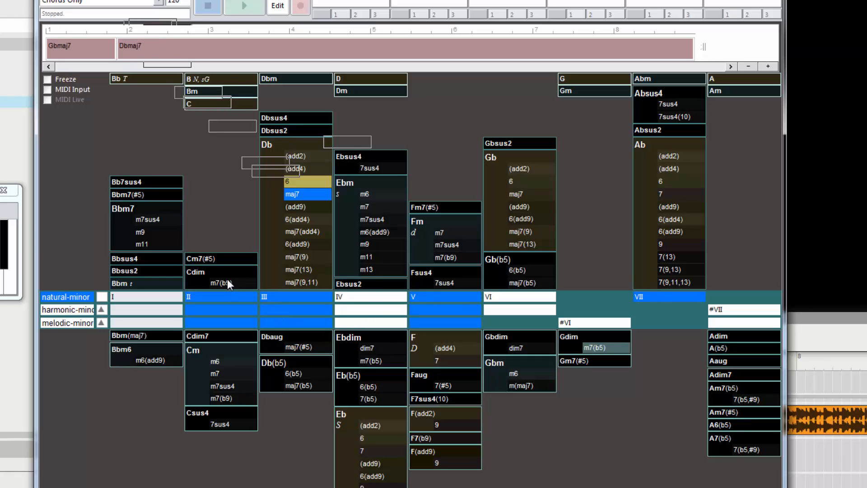
drag(227, 281, 220, 50)
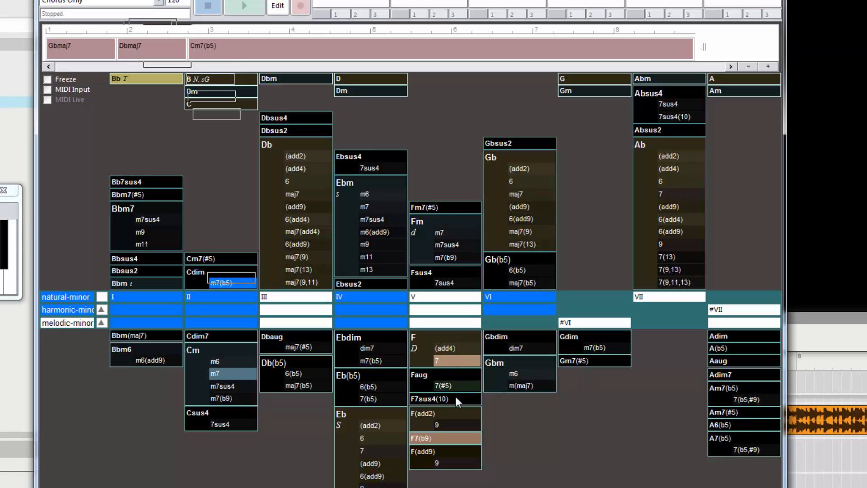
drag(453, 384, 312, 54)
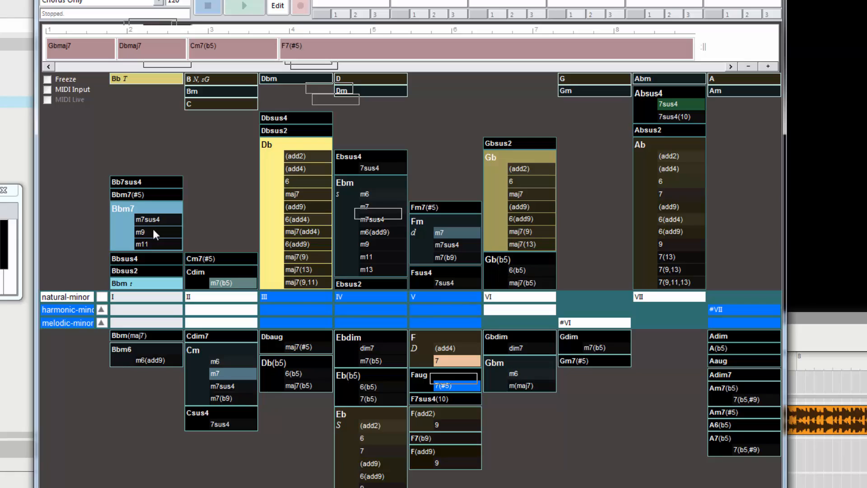
mouse_move(154, 229)
mouse_down()
mouse_move(204, 217)
mouse_move(396, 47)
mouse_move(398, 56)
mouse_move(447, 47)
mouse_move(406, 65)
mouse_up()
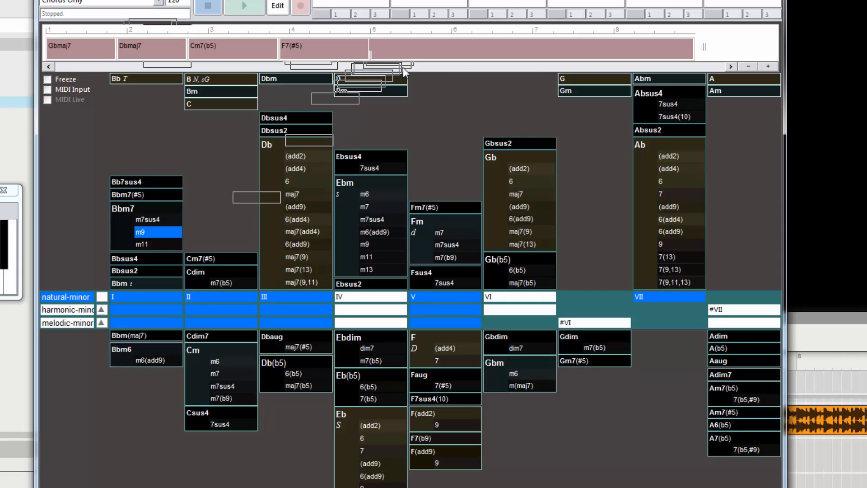
mouse_move(402, 66)
mouse_down()
mouse_move(375, 62)
mouse_move(381, 40)
mouse_up()
Audition Gbmaj7, Dbmaj7, Cm7(b5), F7(#5) and Bbm9 from the chord palette
click(524, 196)
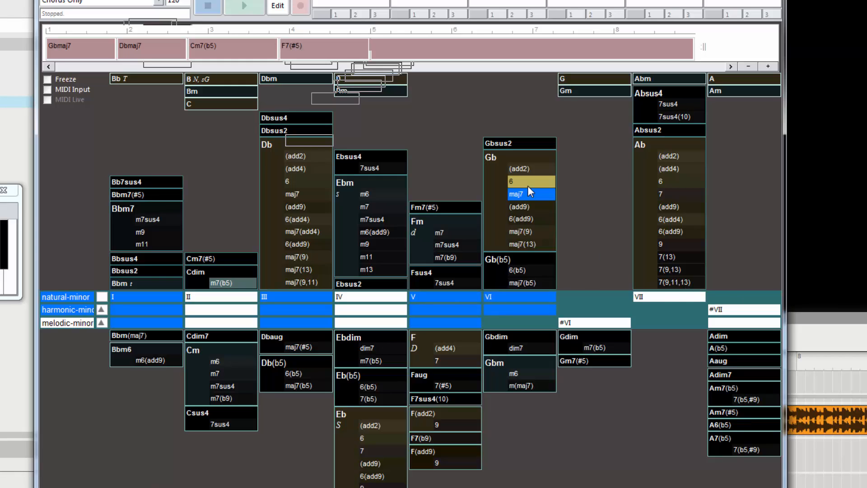
click(308, 195)
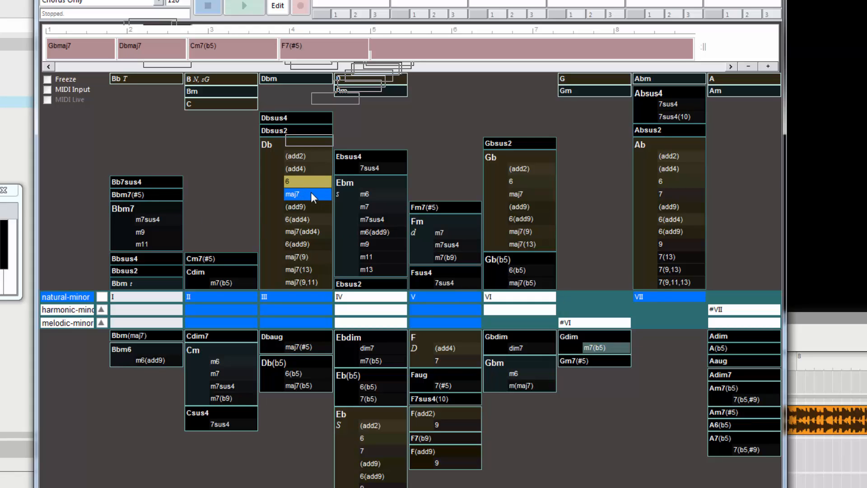
click(229, 282)
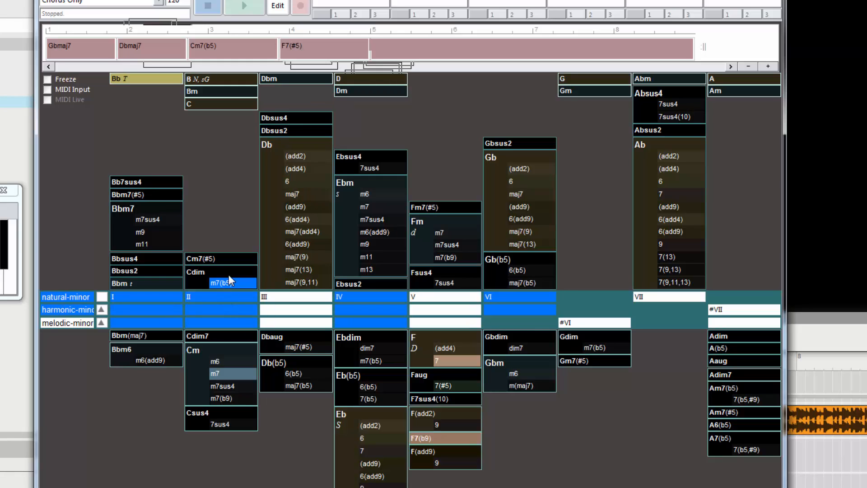
click(451, 386)
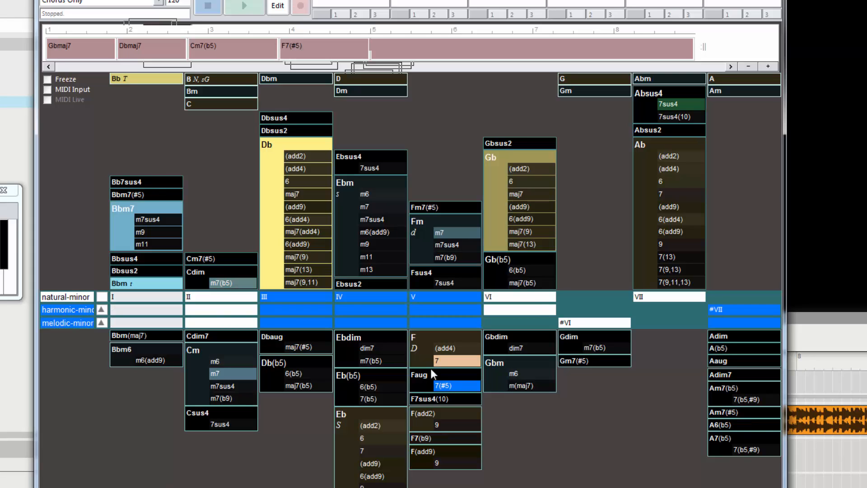
click(160, 232)
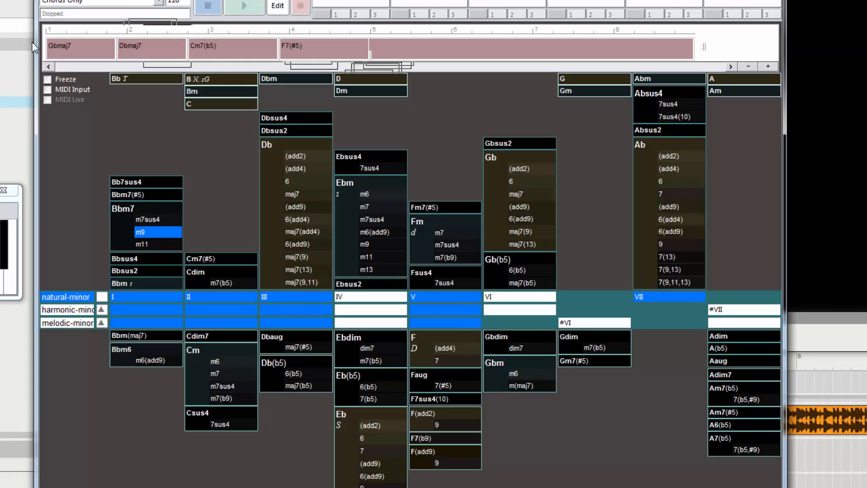
Play back individual chords of the progression in the timeline, from Gbmaj7 through Cm7(b5) and F7(#5) to Bbm9
click(64, 47)
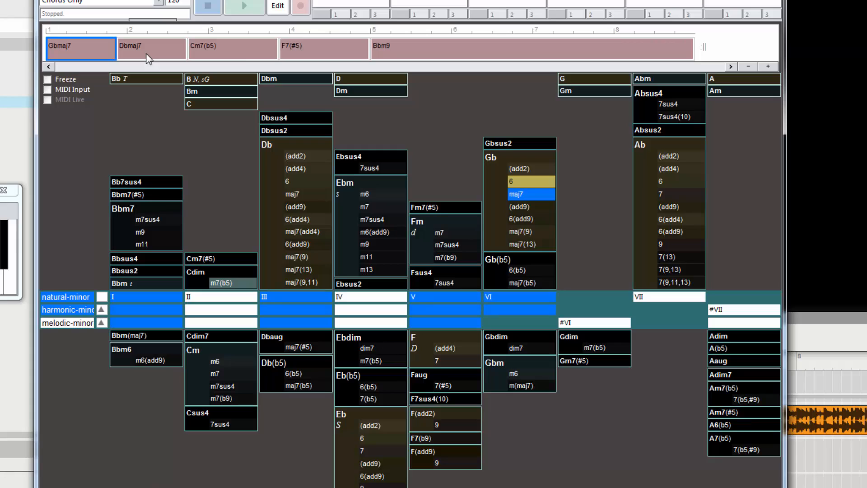
click(247, 57)
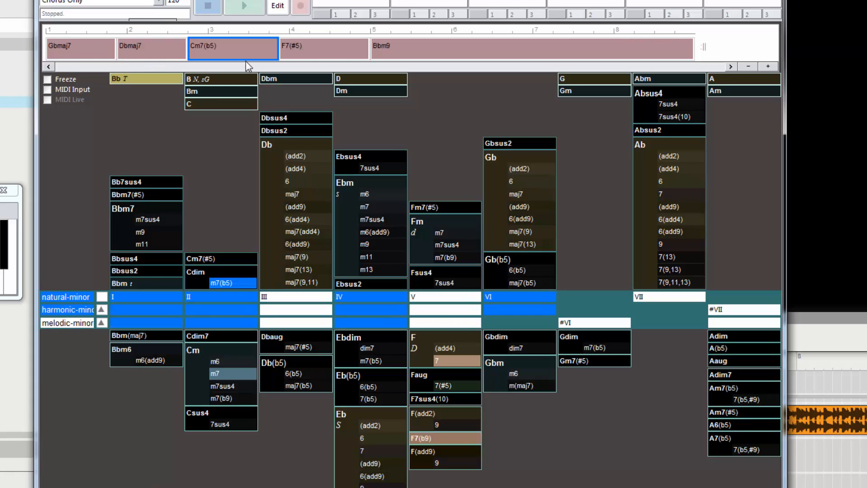
click(330, 53)
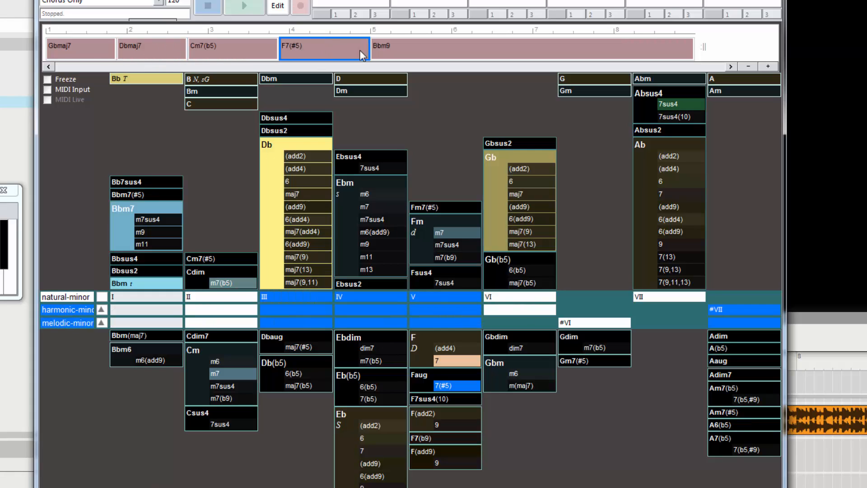
click(418, 55)
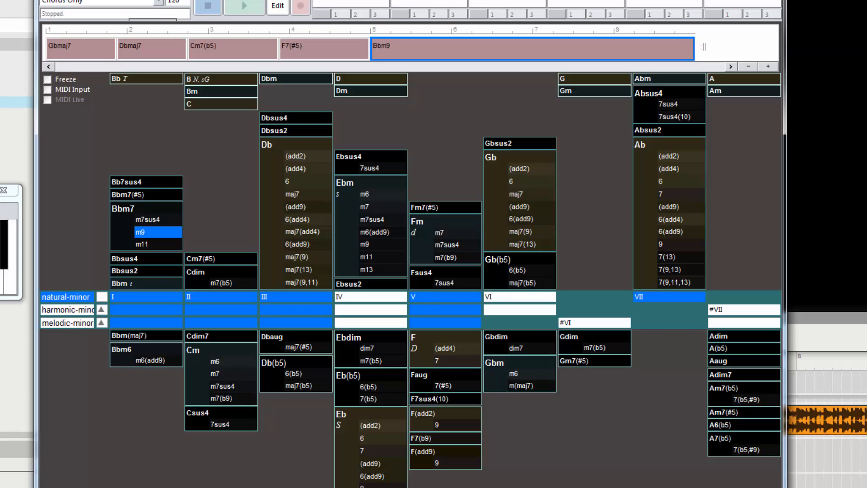
Switch to Reason by moving the Harmony Navigator and keyboard windows off its rack
drag(673, 0, 866, 23)
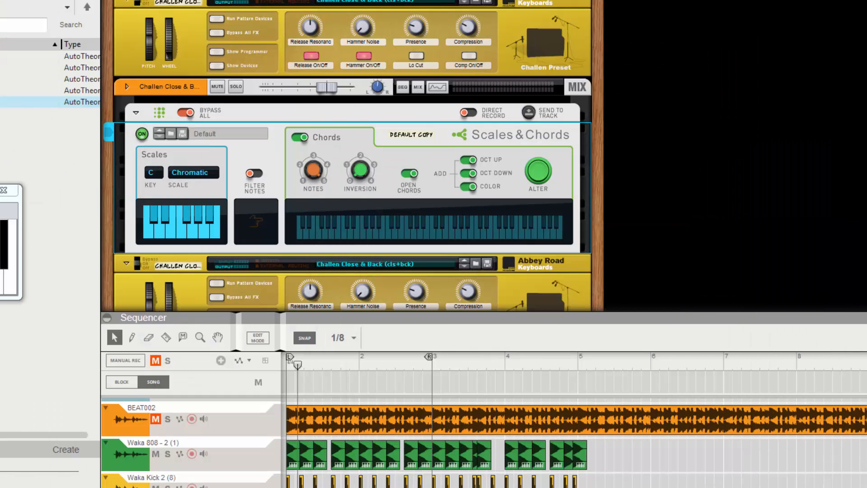
drag(0, 193, 866, 412)
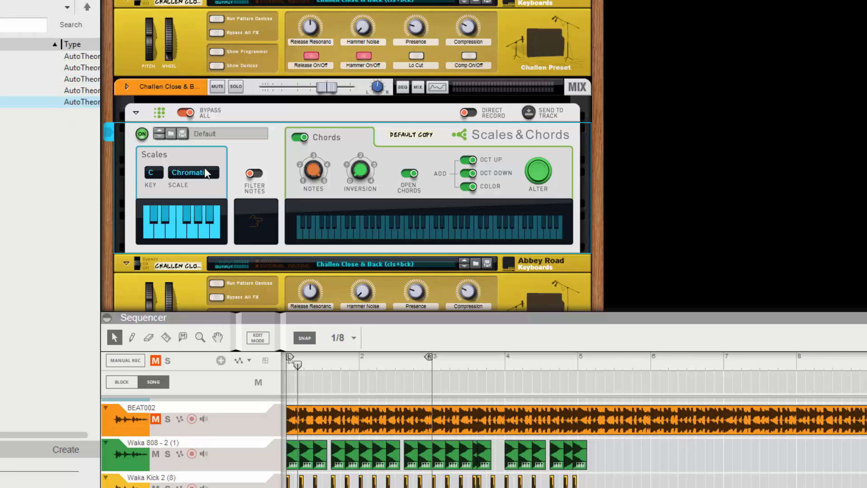
click(263, 111)
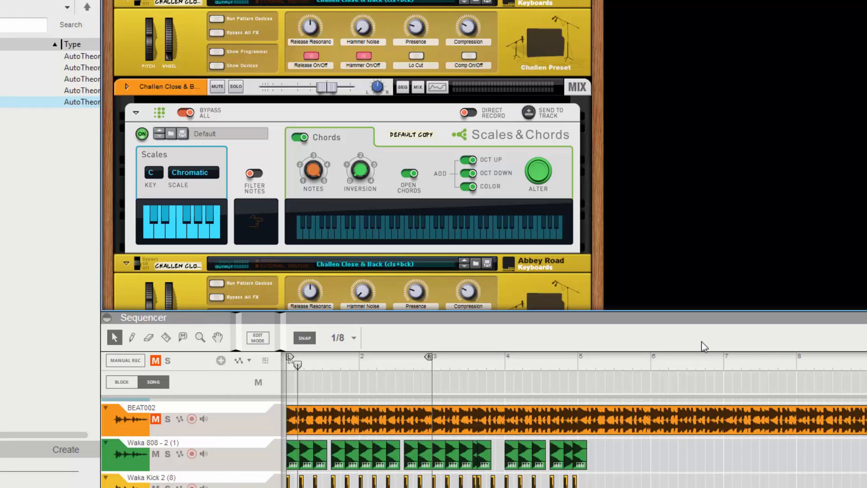
Select the -T RHODES MK I track and find its Scales & Chords player in the rack
scroll(576, 372, down, 5)
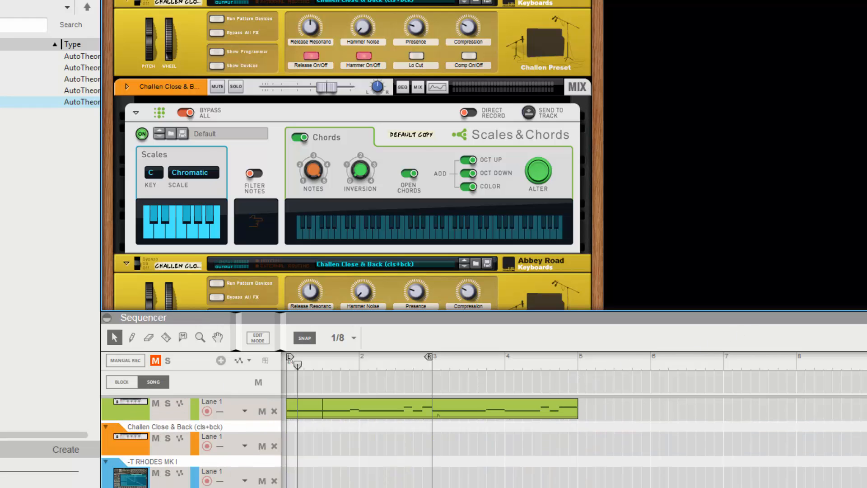
click(131, 483)
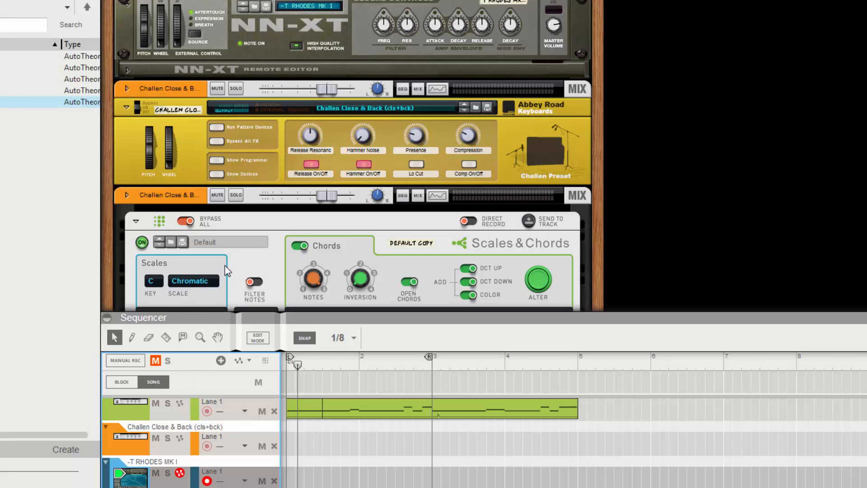
scroll(225, 271, down, 3)
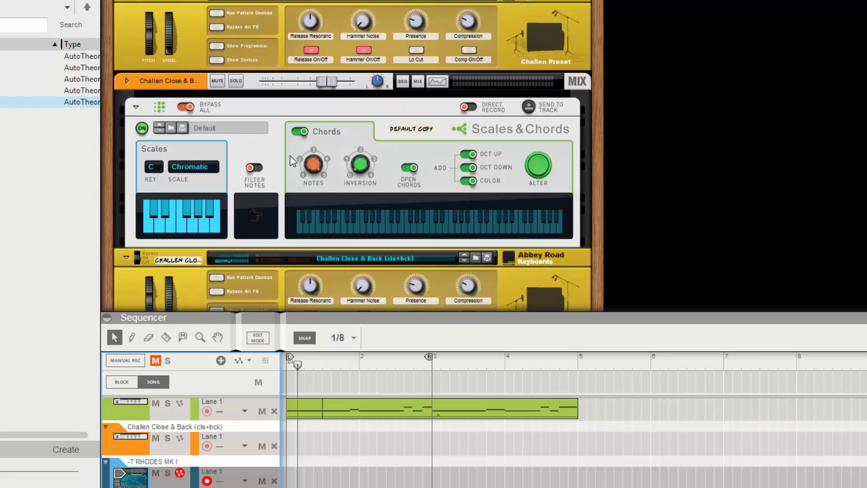
scroll(266, 159, down, 15)
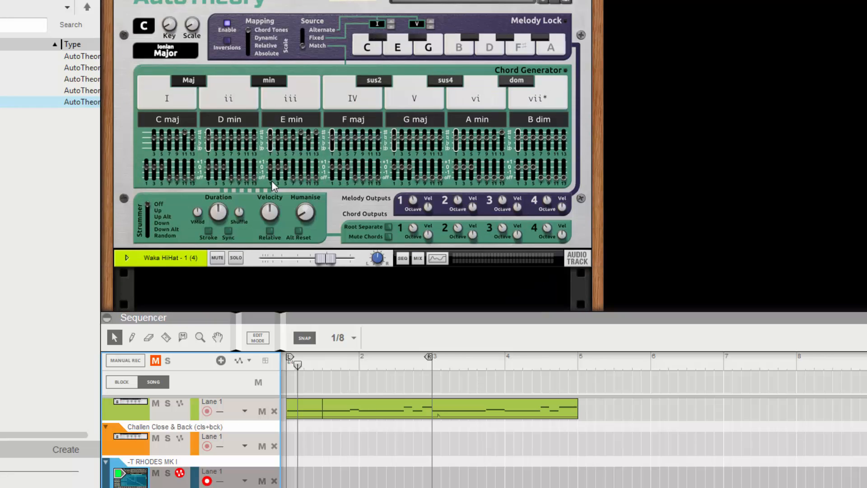
scroll(272, 181, up, 10)
scroll(343, 169, up, 5)
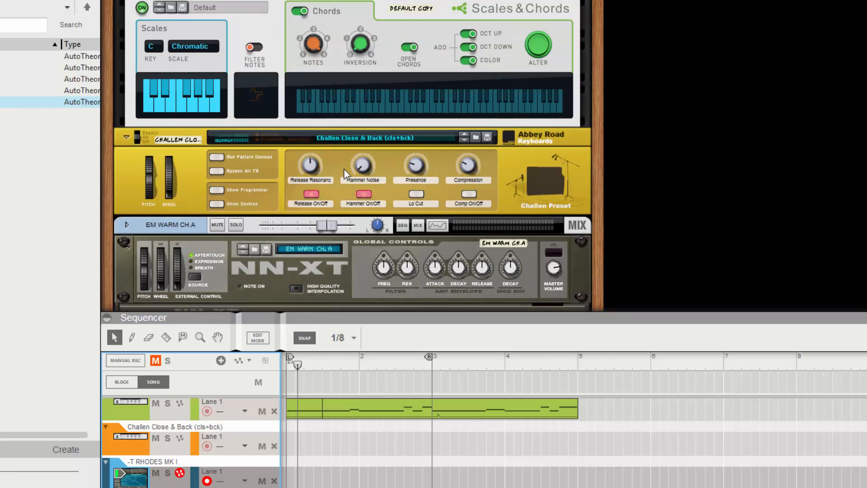
scroll(343, 169, up, 8)
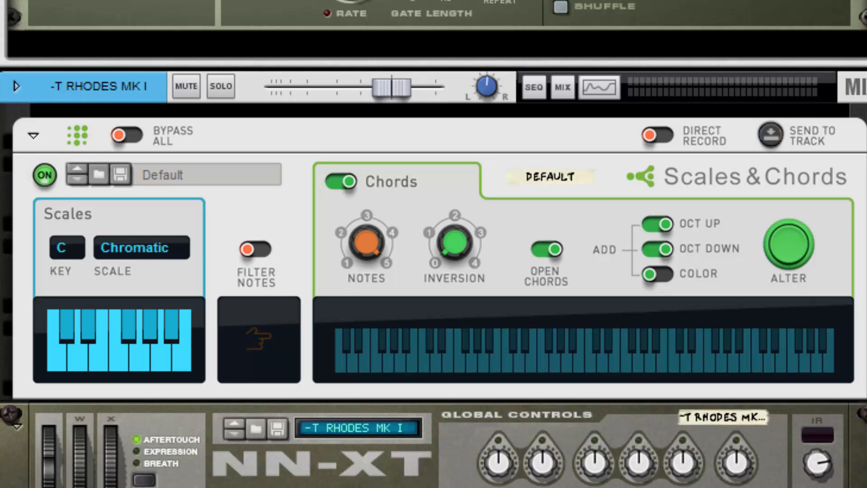
Switch back to Harmony Navigator and audition Gbmaj7, Dbmaj7, Cm7(b5), F7(#5) and Bbm9 in the palette again
drag(704, 486, 278, 59)
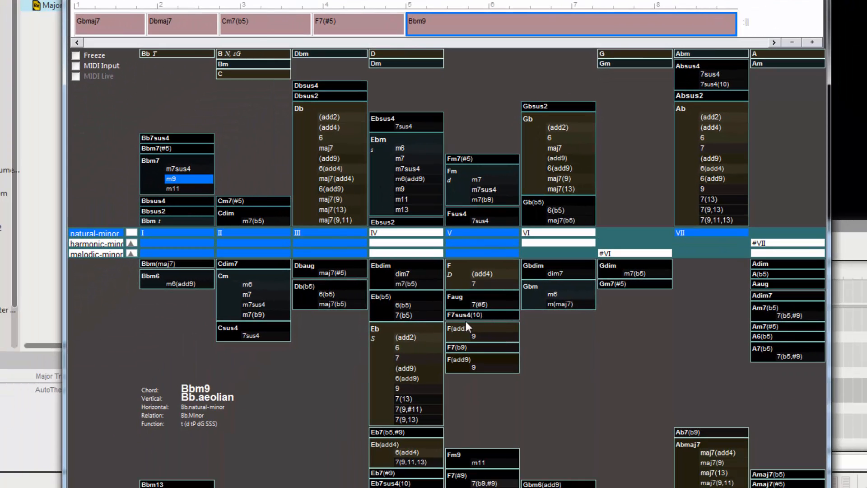
click(560, 147)
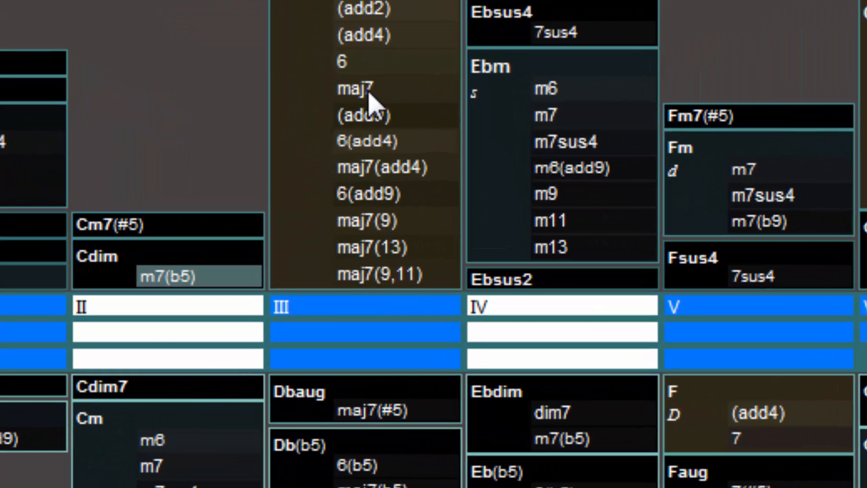
click(364, 91)
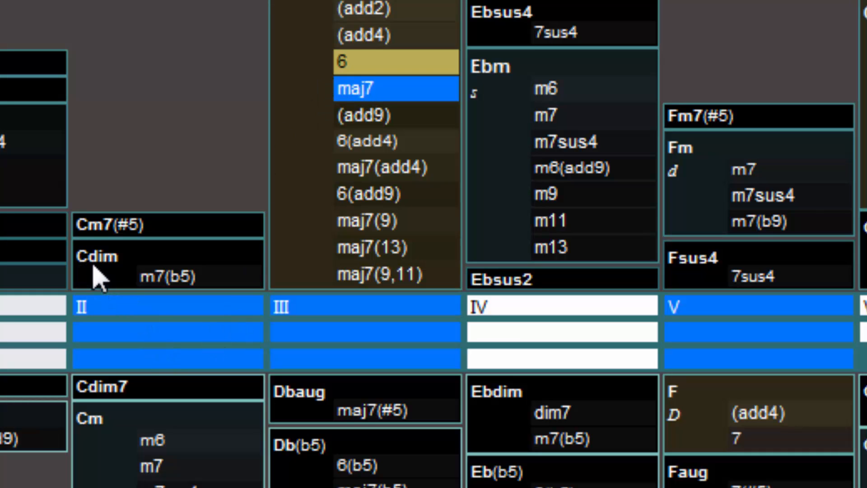
click(170, 276)
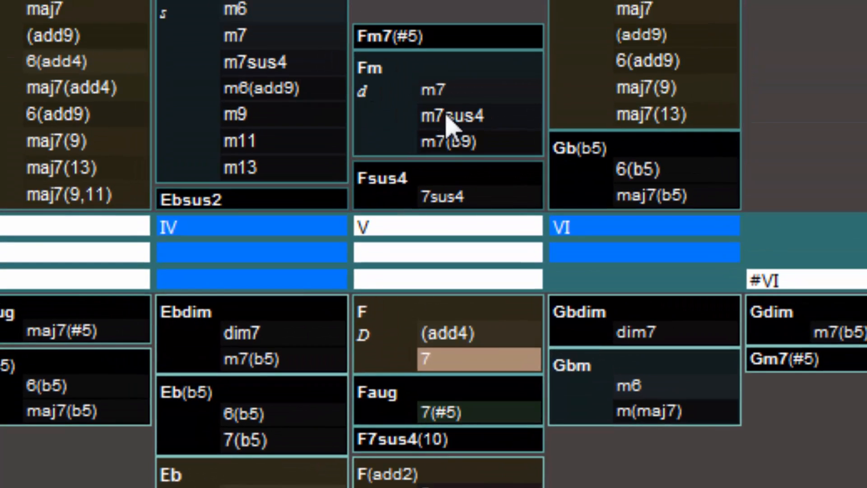
click(480, 119)
click(514, 412)
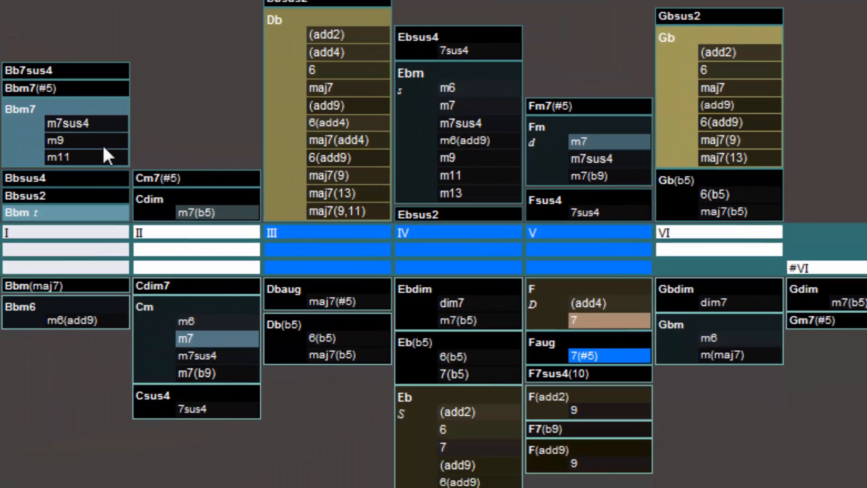
click(103, 142)
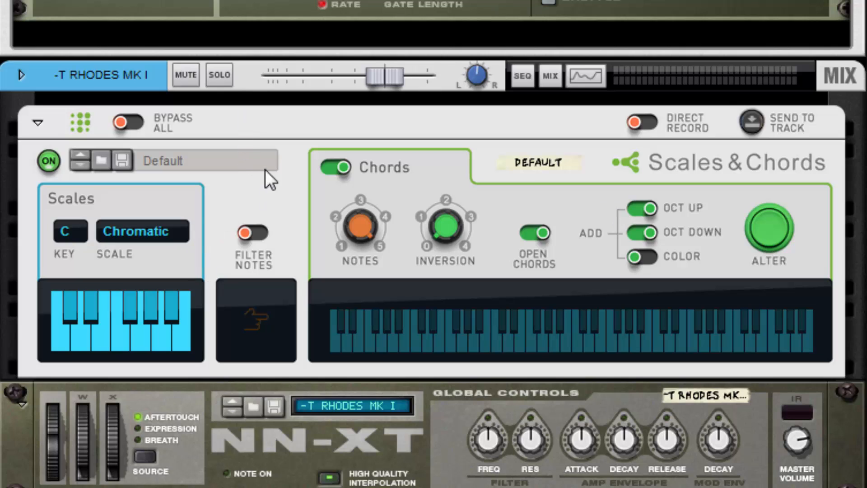
Switch to Reason and set the -T RHODES MK I Scales & Chords player to 1 note, with Open Chords, Oct Down and Oct Up off
click(226, 180)
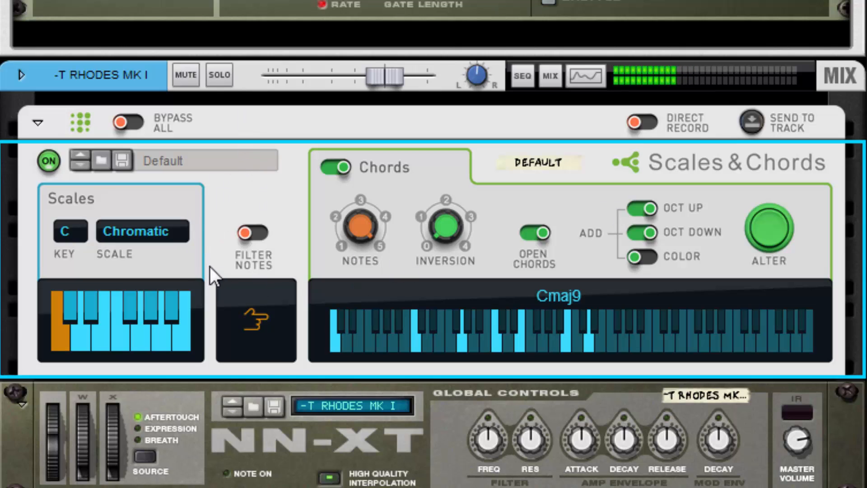
drag(361, 219, 368, 310)
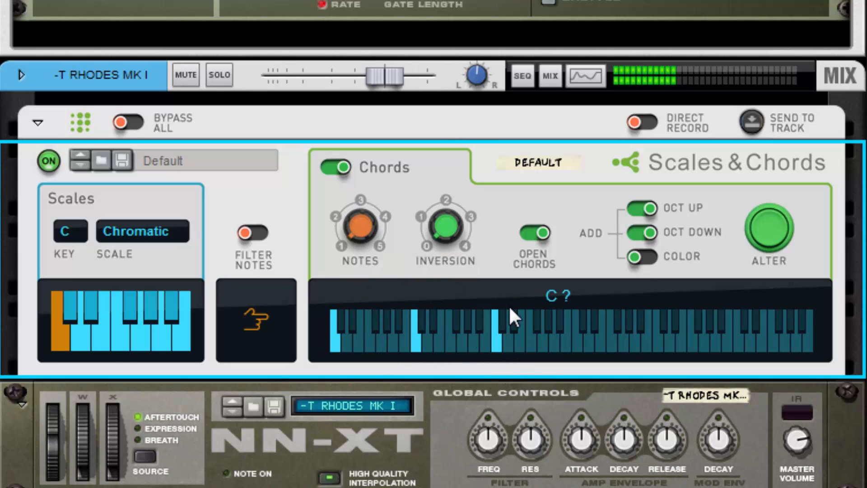
click(541, 234)
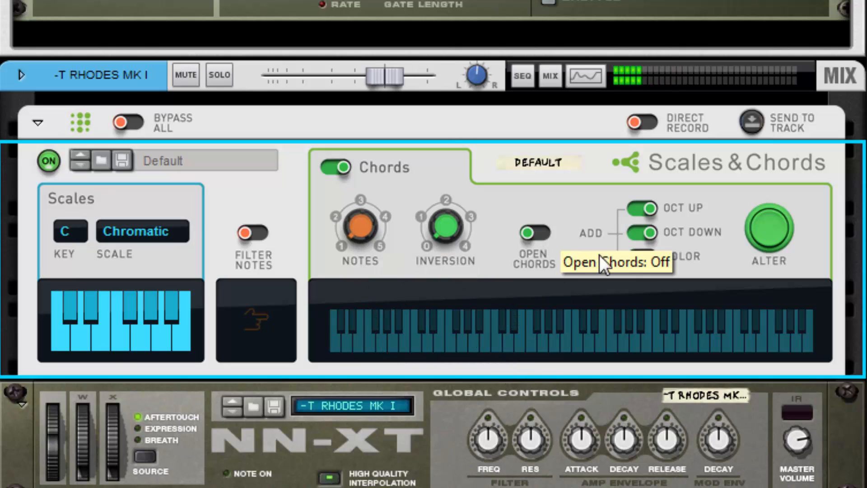
click(642, 233)
click(640, 208)
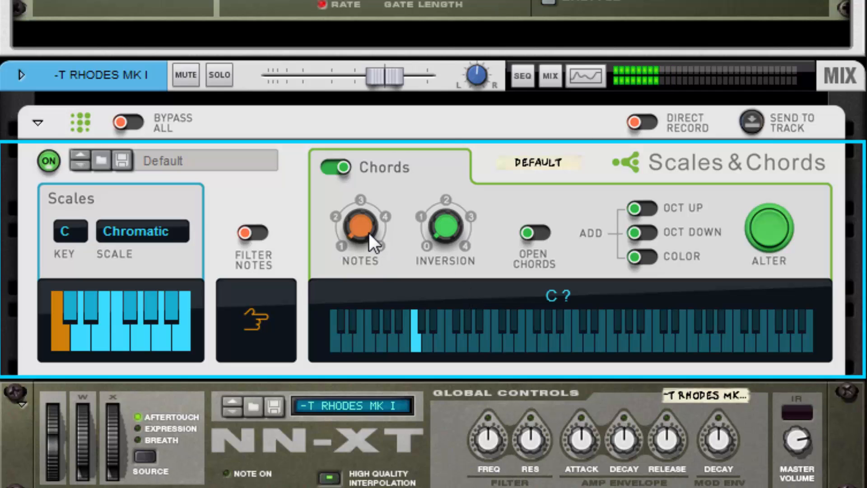
Raise the chord's Notes setting one note at a time through 2, 3 and 4 up to 5
drag(353, 227, 350, 211)
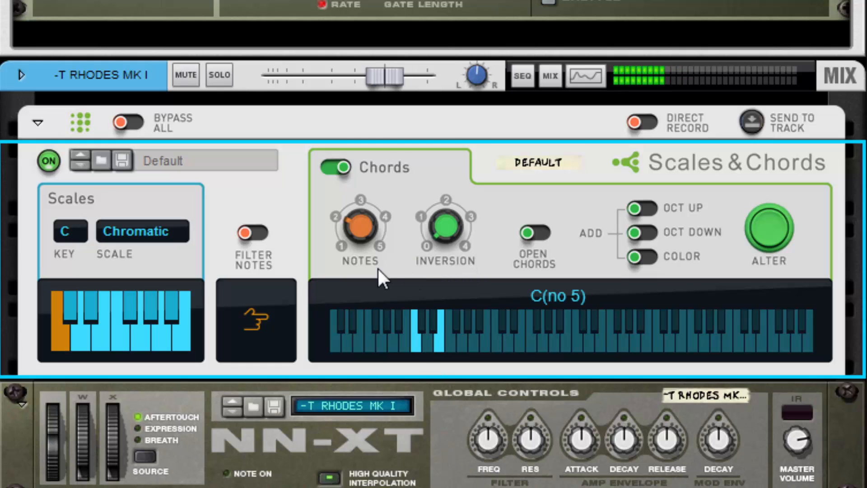
mouse_move(360, 226)
mouse_down()
mouse_move(356, 212)
mouse_move(360, 218)
mouse_up()
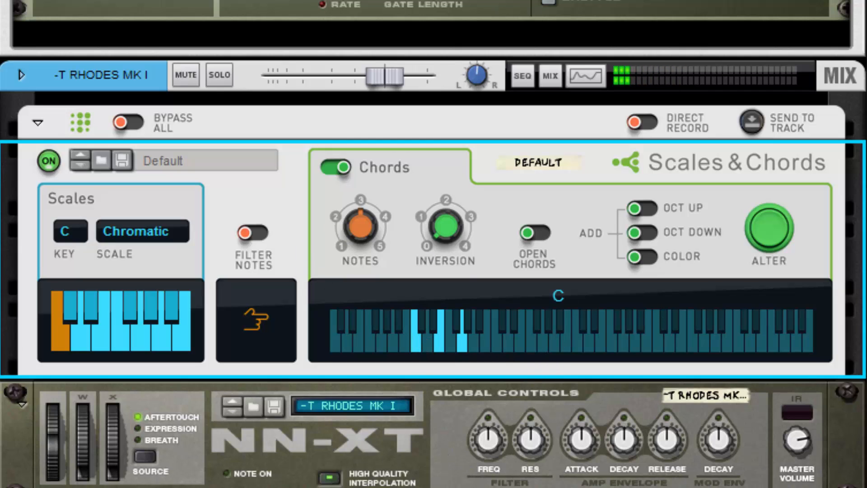
drag(358, 232, 349, 210)
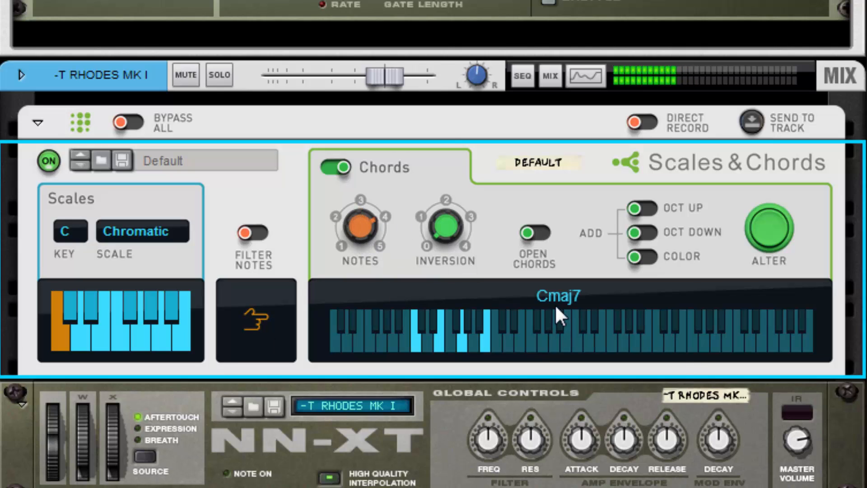
drag(353, 236, 344, 216)
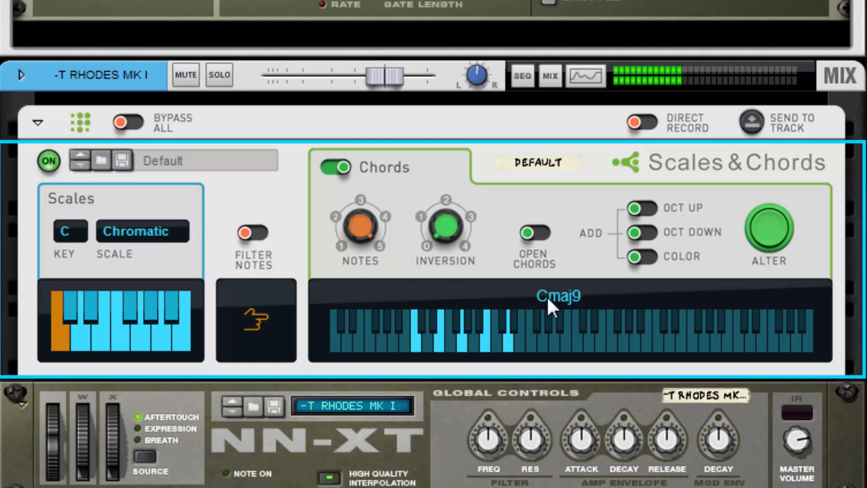
Turn on Add Color and Open Chords for the Cmaj9 chord, and try adjusting its Inversion setting
click(640, 259)
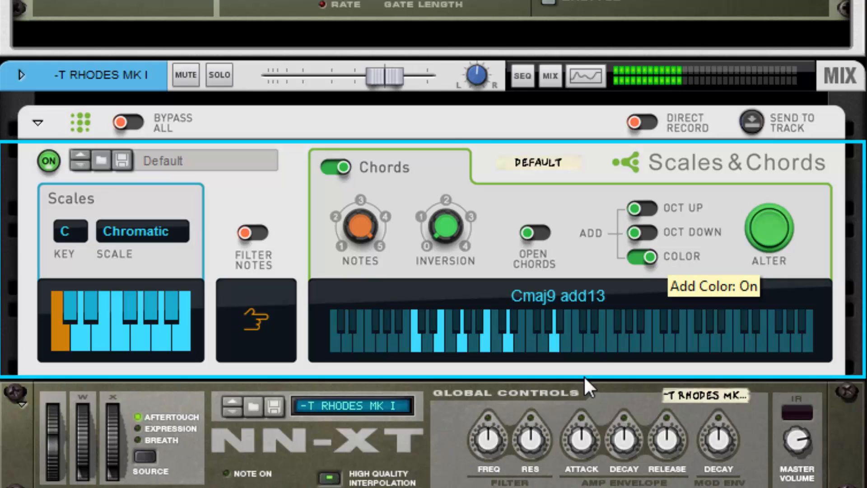
click(537, 234)
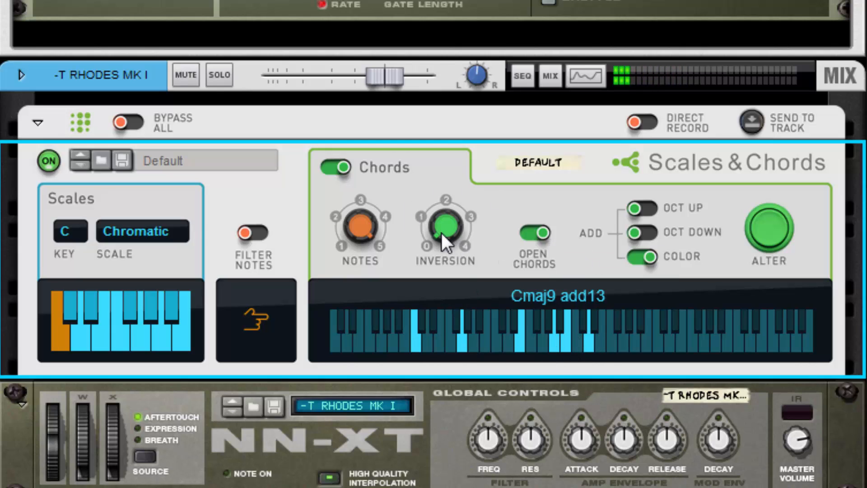
mouse_move(441, 232)
drag(441, 232, 467, 333)
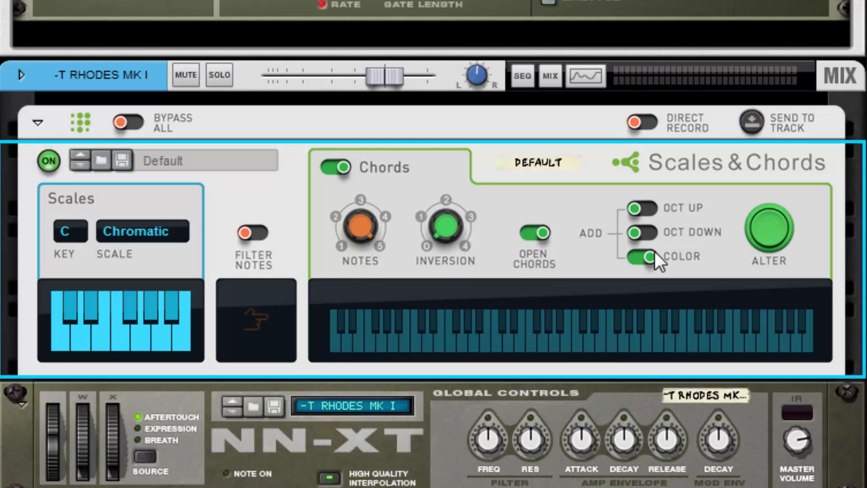
Add Oct Down and Oct Up to the Cmaj9 add13 chord in Scales & Chords and trigger Alter
click(636, 233)
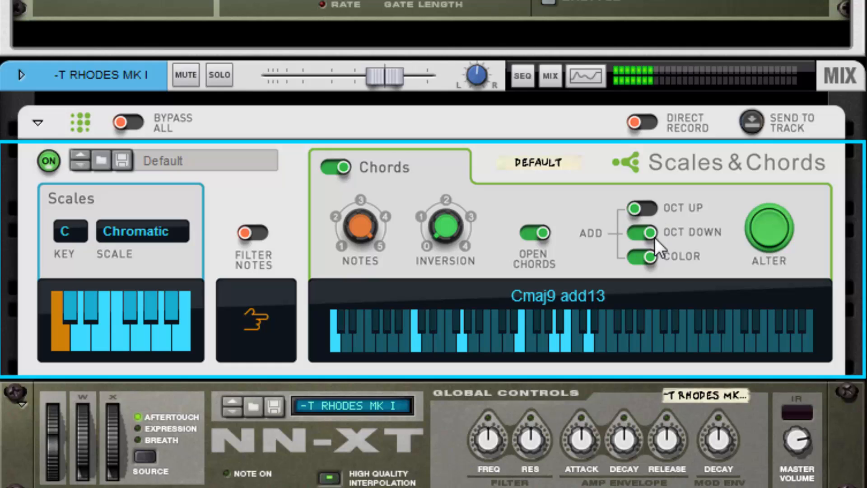
click(636, 206)
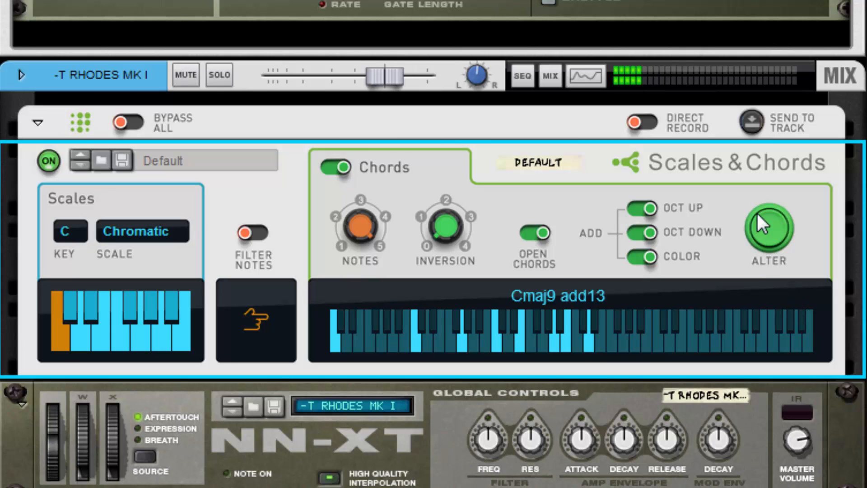
click(767, 227)
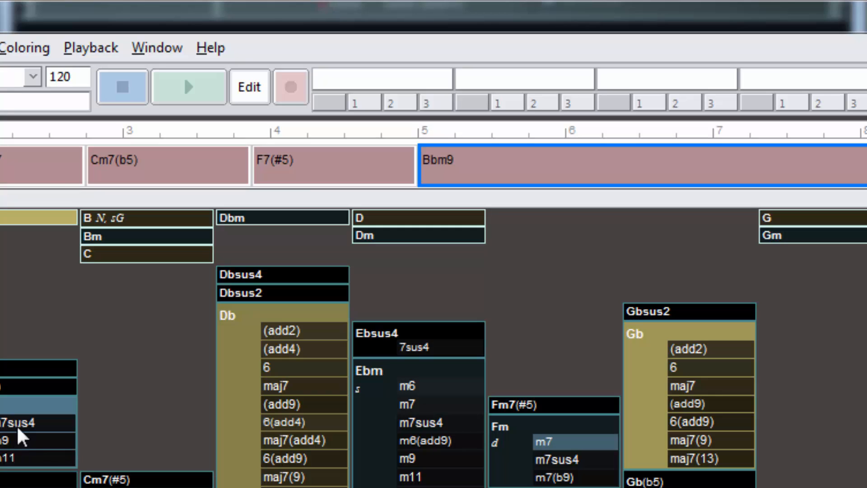
Audition a minor chord in Harmony Navigator's palette, and return to Reason to trigger Alter in Scales & Chords
click(2, 405)
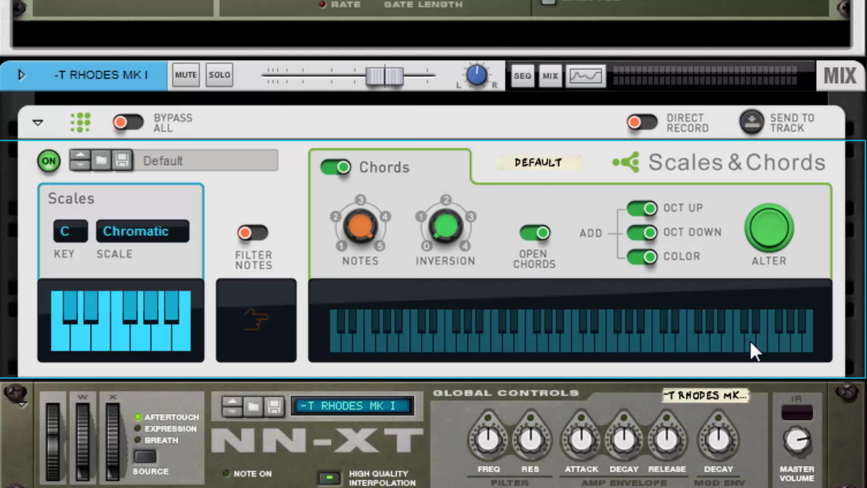
click(759, 227)
Delete the F1 note at the start of bar 2 from the -T RHODES MK I clip and leave note editing
key(F7)
key(g)
key(g)
key(g)
key(g)
key(g)
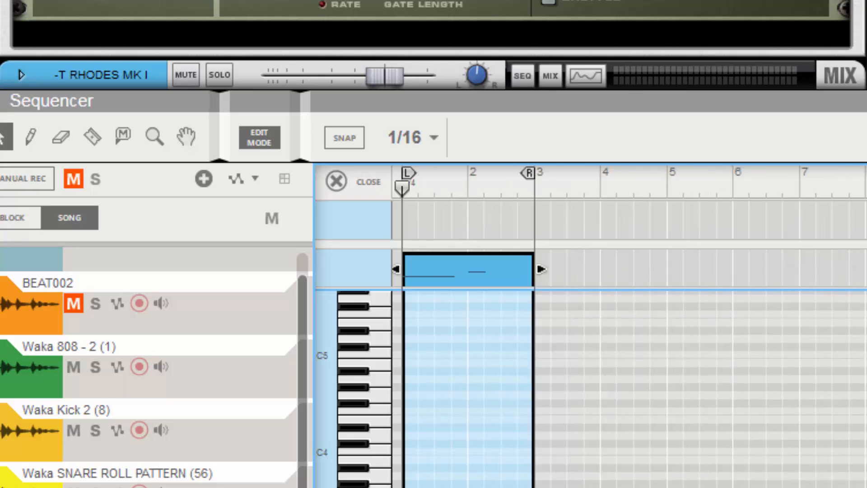
click(447, 486)
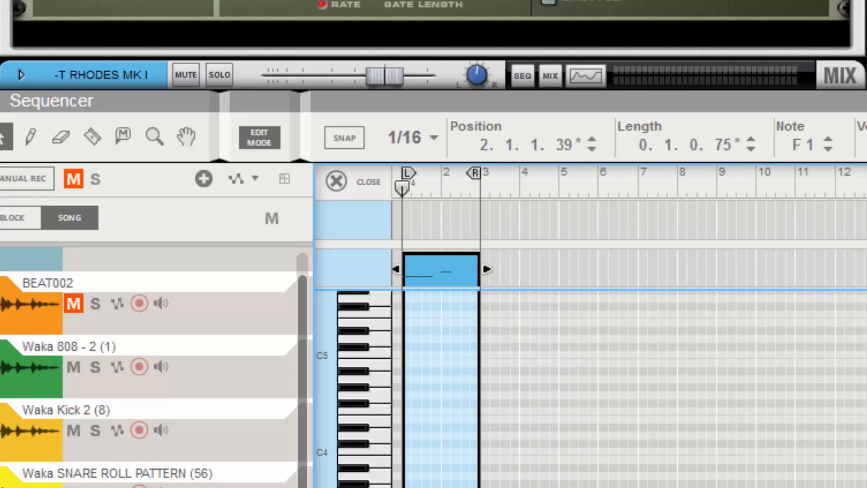
key(Delete)
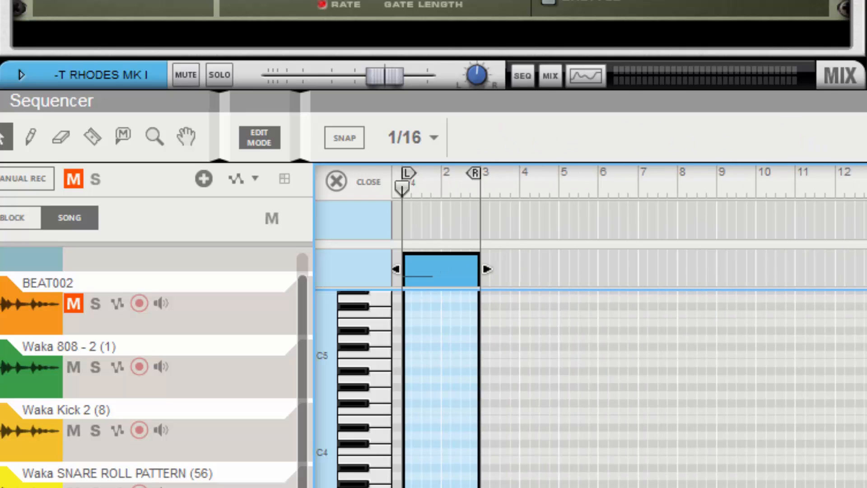
click(363, 180)
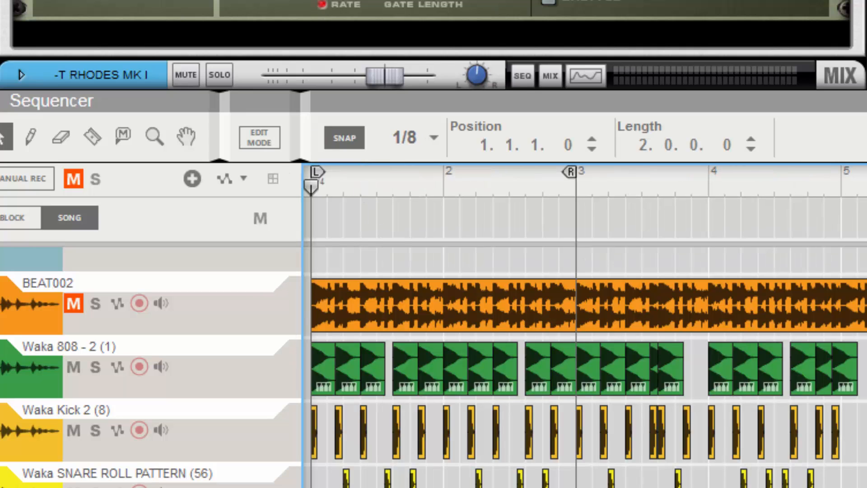
Play the start of the two-bar loop briefly and stop playback
scroll(585, 325, up, 12)
scroll(585, 326, down, 4)
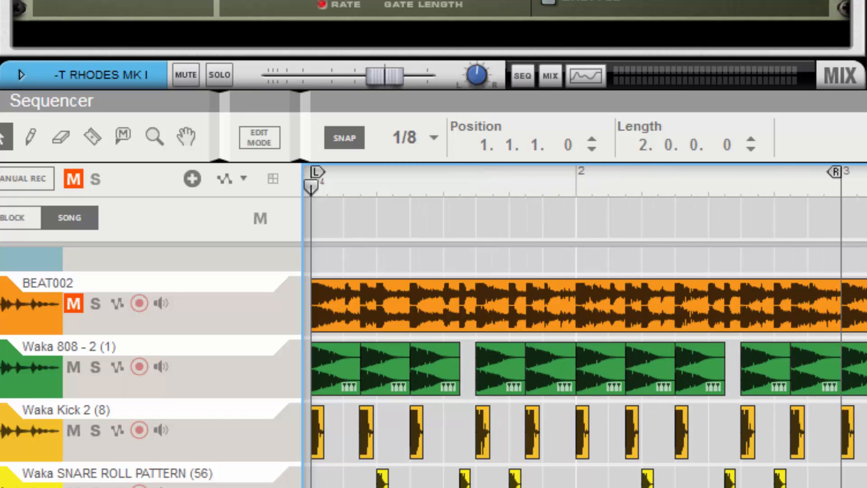
key(space)
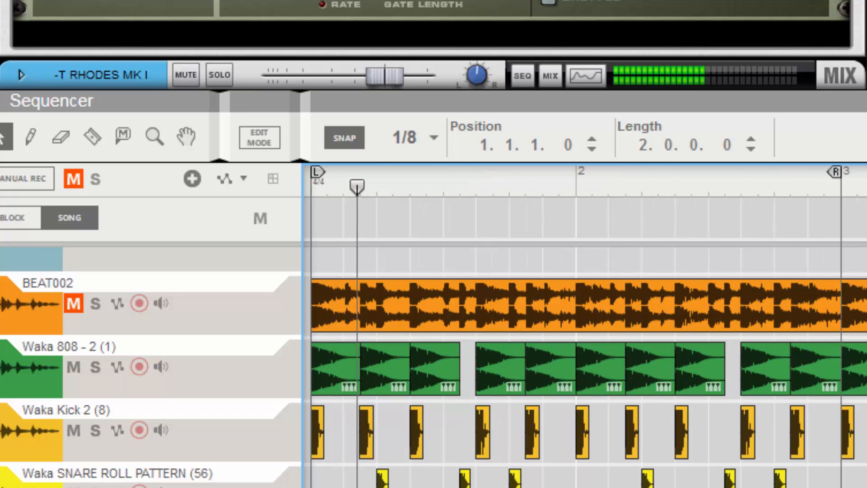
key(space)
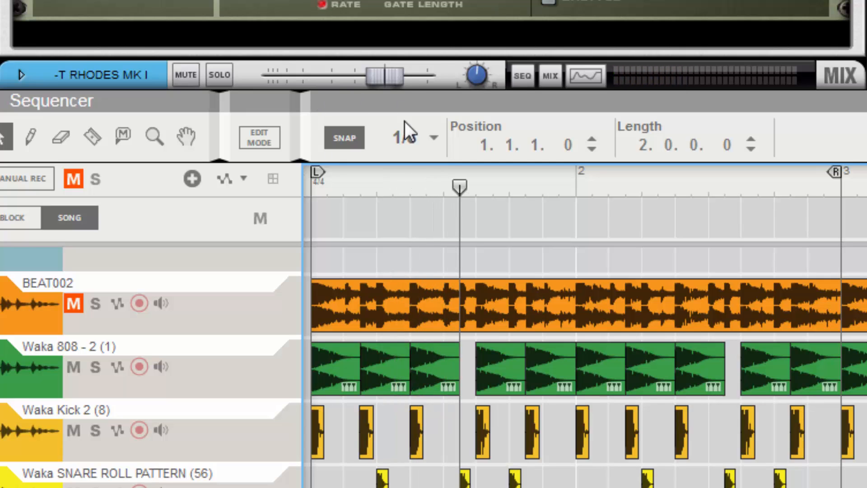
Hide the sequencer and strip the chord to 3 notes at Inversion 0, with Open Chords, Oct Down, Color and Oct Up off
drag(404, 93, 431, 480)
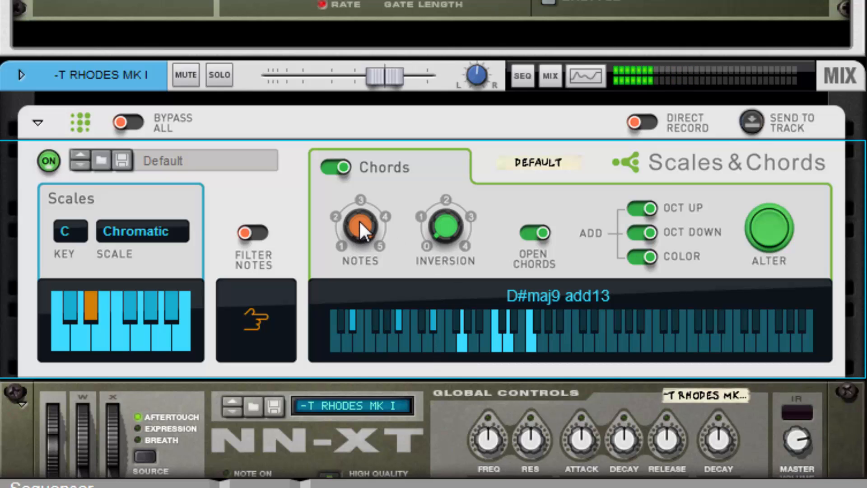
drag(359, 228, 361, 272)
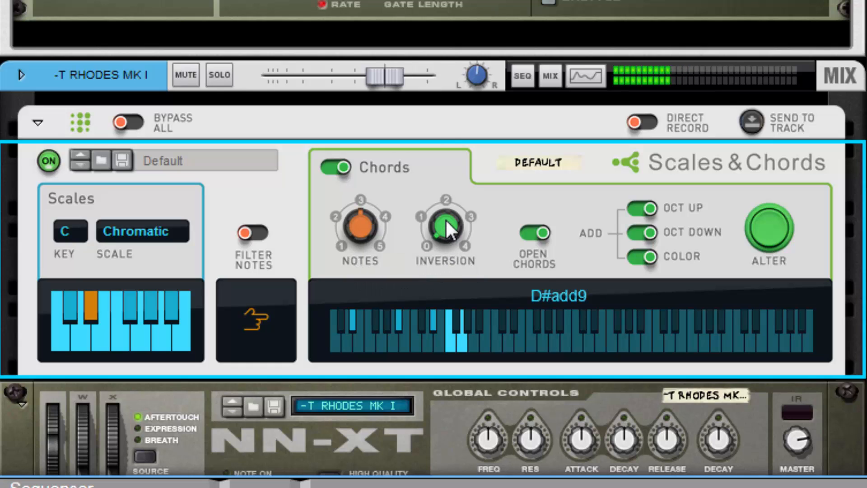
scroll(446, 220, up, 1)
click(524, 233)
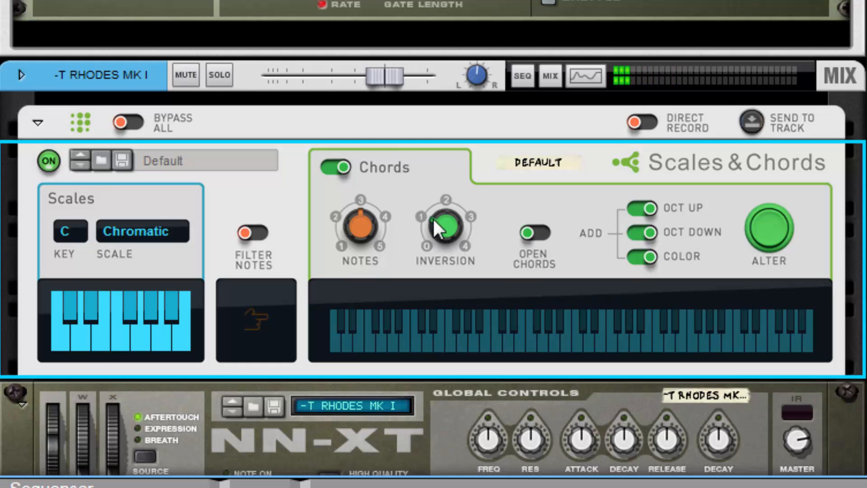
scroll(433, 218, down, 1)
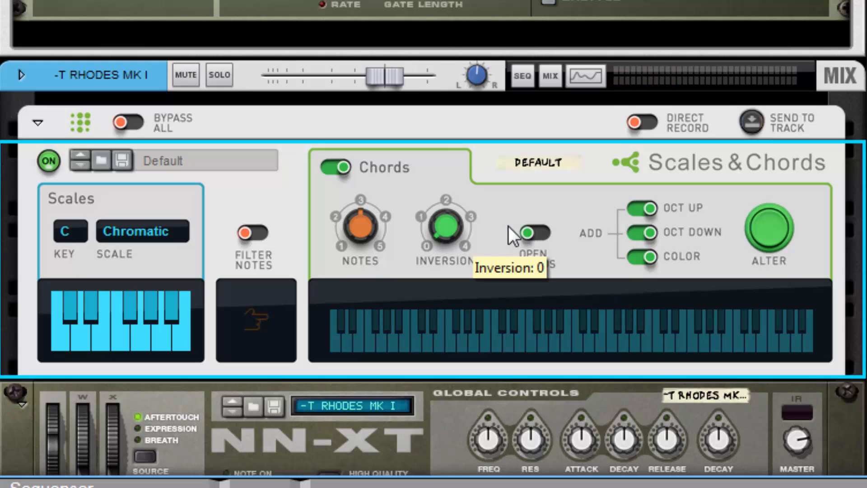
click(650, 233)
click(637, 257)
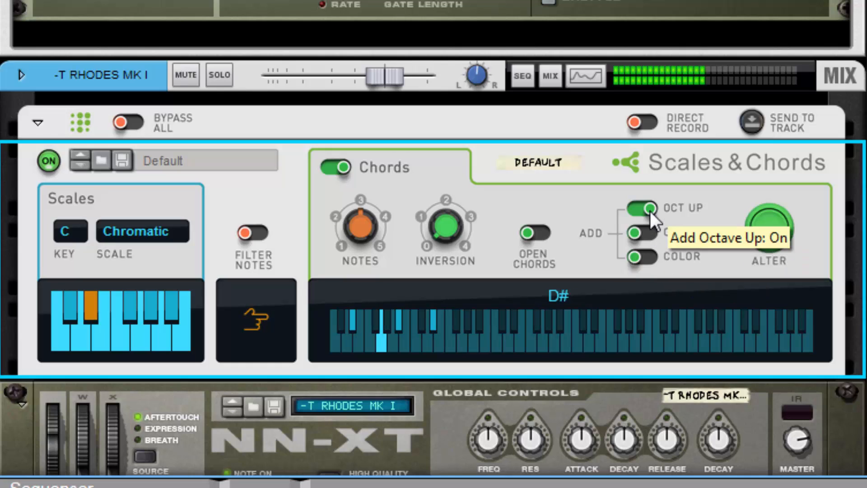
click(650, 209)
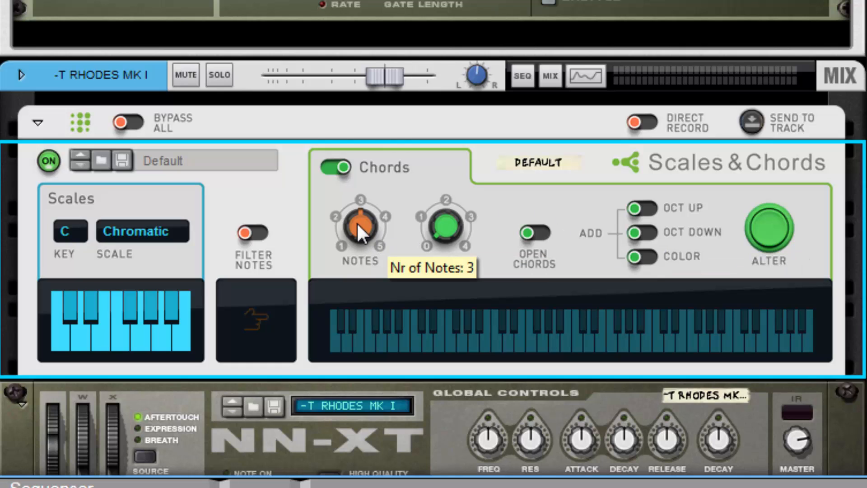
Set Notes to 5, enable Open Chords, Oct Down, Oct Up and Color, and trigger Alter on the D# chord
drag(356, 221, 339, 165)
click(530, 239)
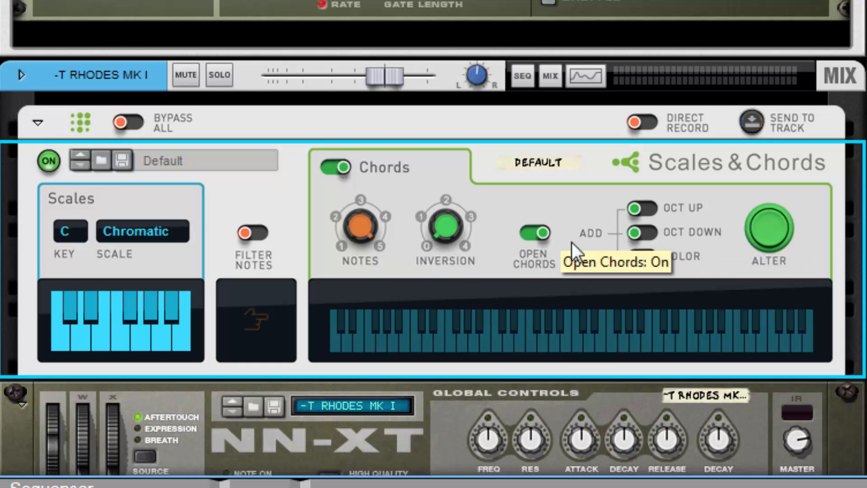
click(643, 233)
click(644, 209)
click(642, 256)
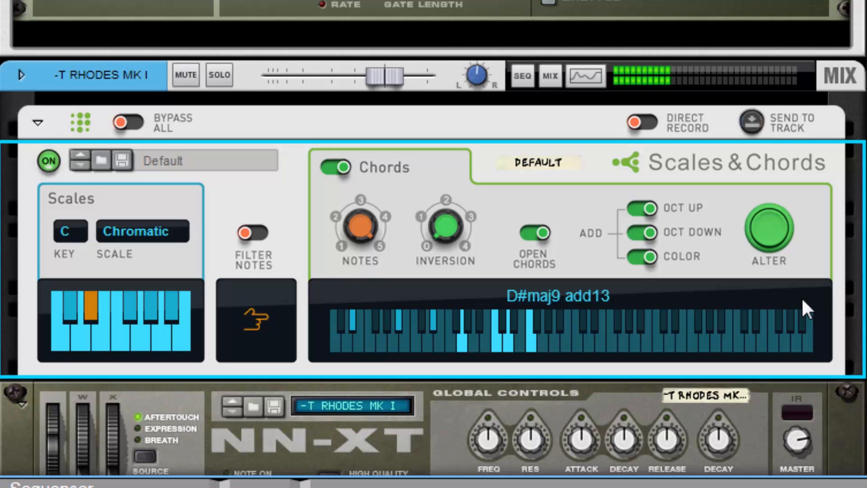
click(775, 237)
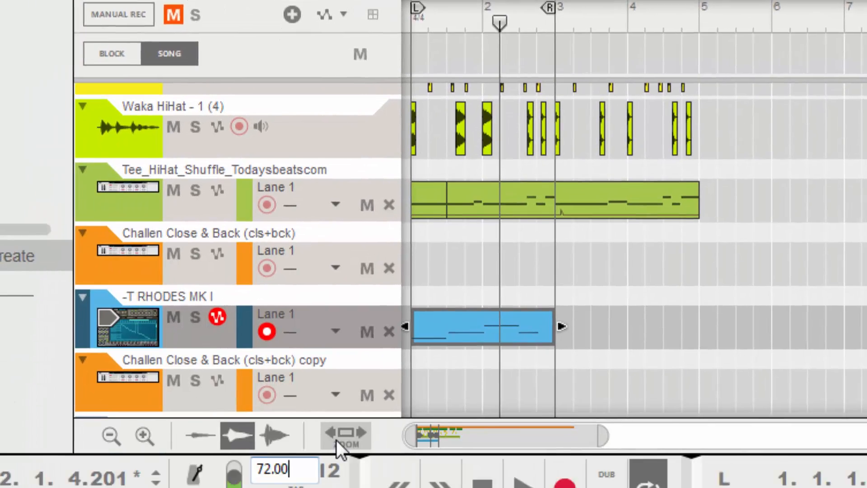
Set the song tempo to 72 and delete the recorded clip from the -T RHODES MK I lane
text(0)
key(Return)
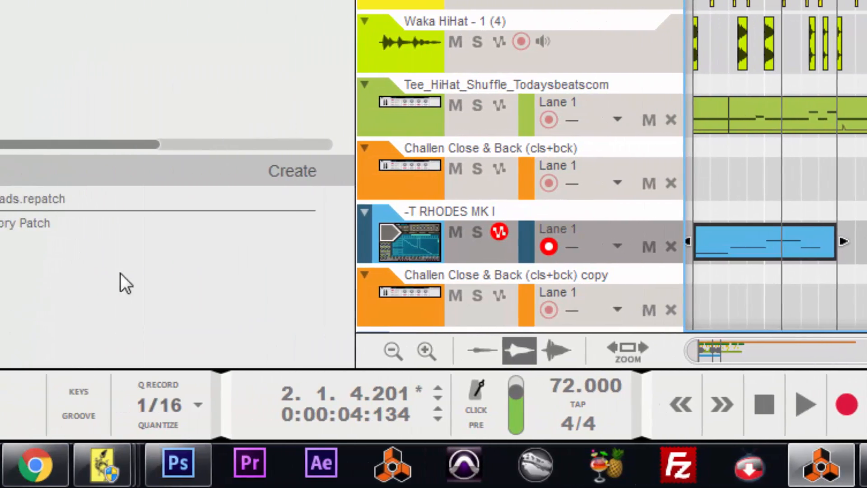
key(Delete)
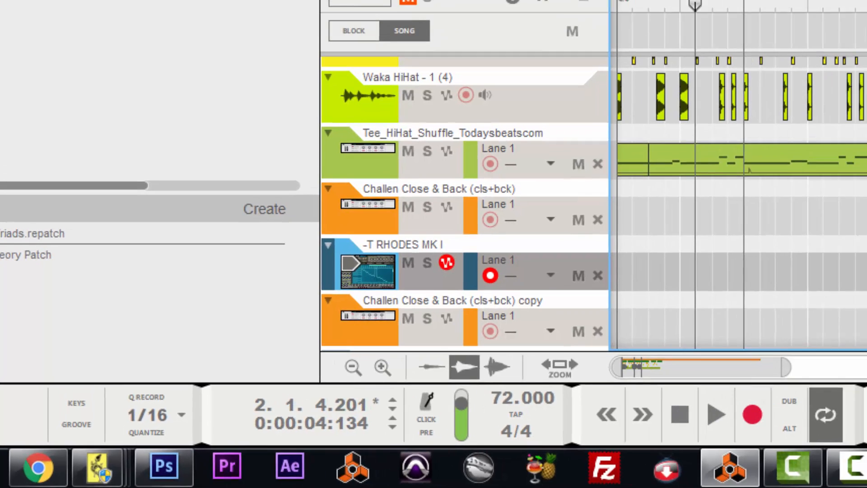
Set the sequencer's snap value to 1/8T and stop the transport
click(582, 51)
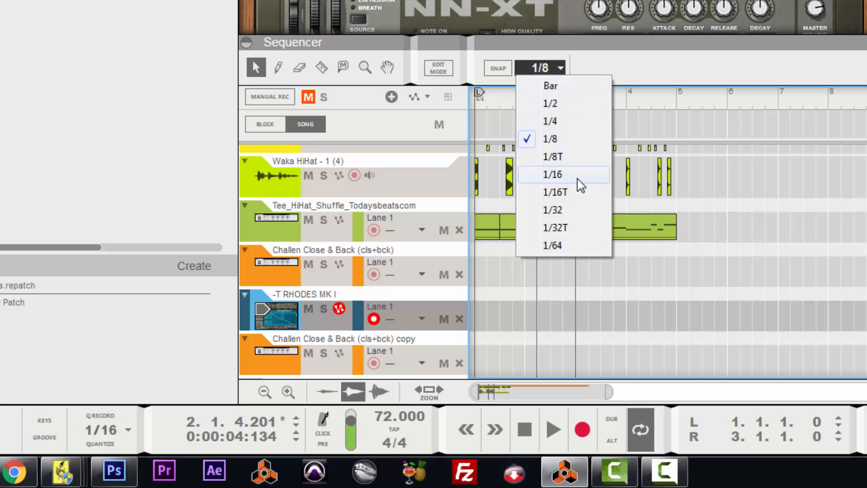
click(555, 156)
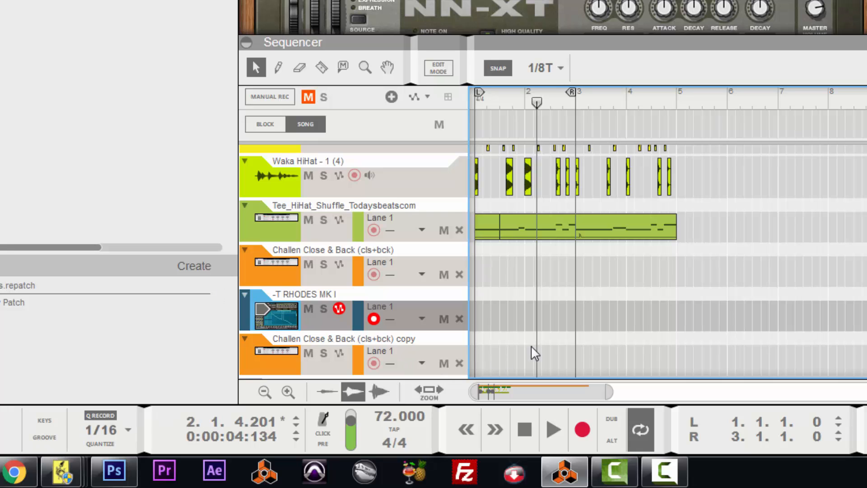
click(526, 426)
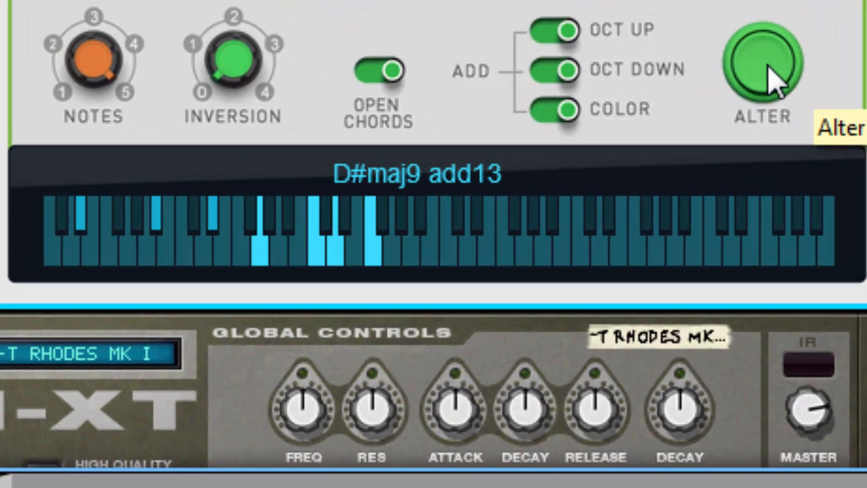
Trigger Alter in turn on the D#, G# and C# chords of the progression
click(775, 79)
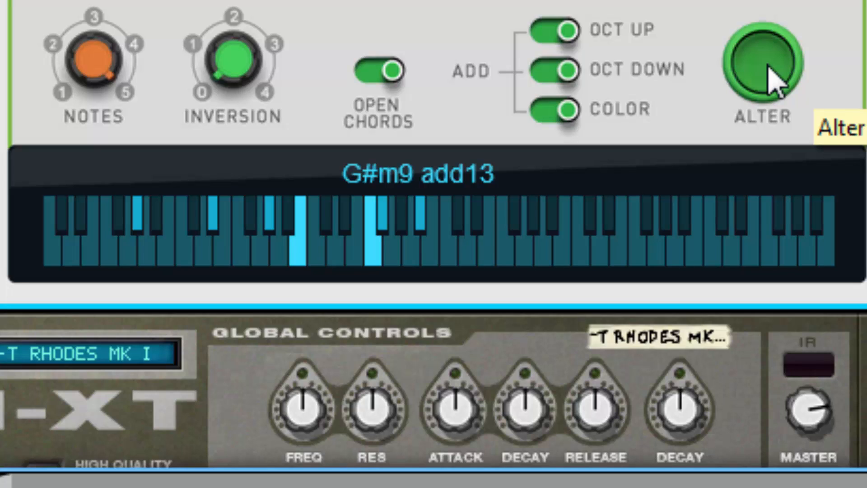
click(775, 79)
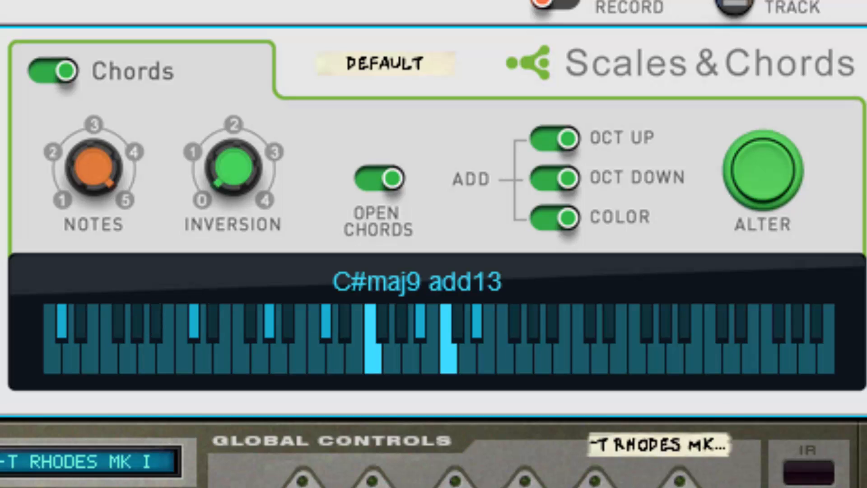
click(760, 174)
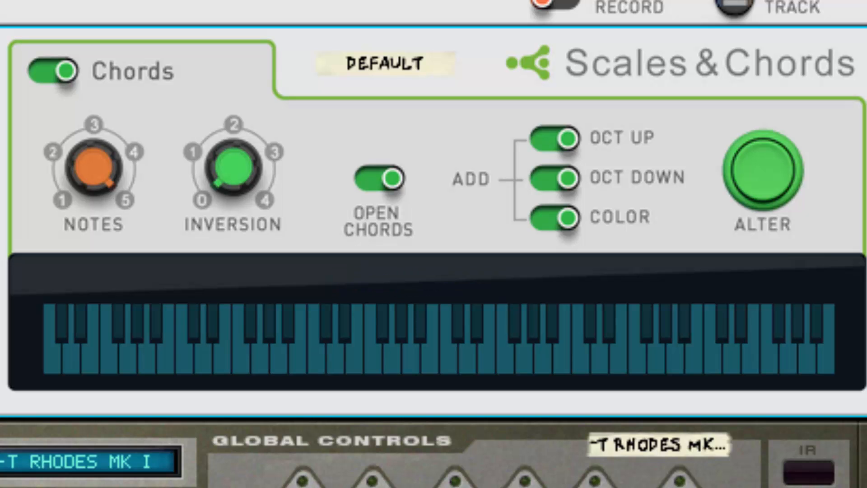
Look over AutoTheory in the rack and select the Default Copy Scales & Chords player on the Challen Close & Back instrument
scroll(348, 359, up, 5)
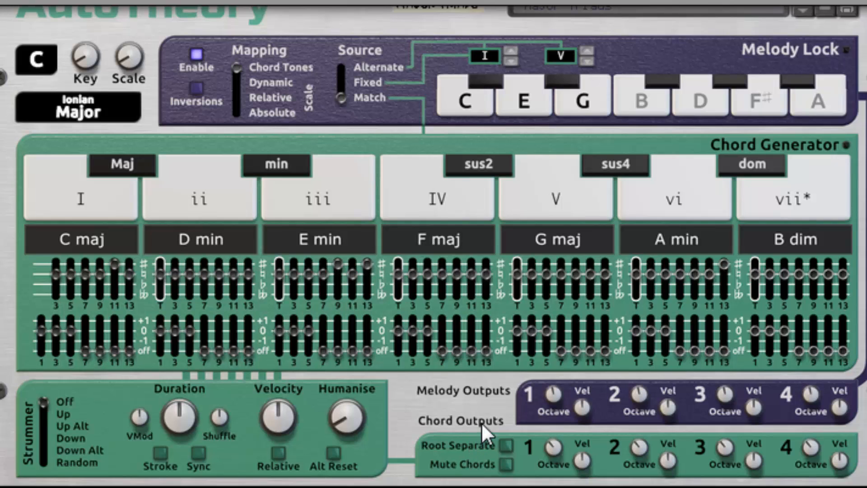
scroll(434, 244, up, 6)
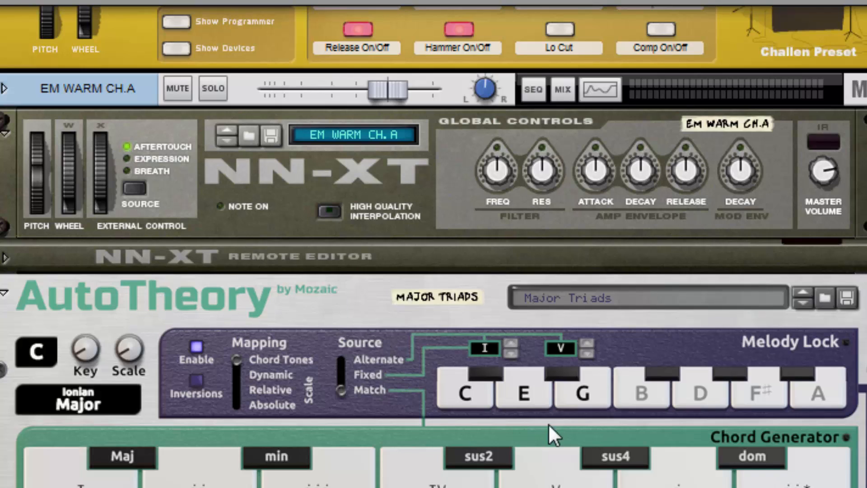
scroll(619, 399, up, 10)
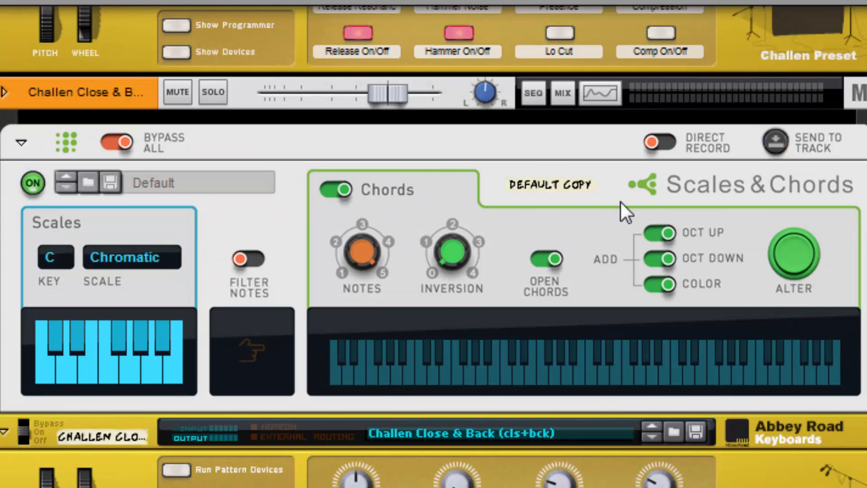
click(642, 192)
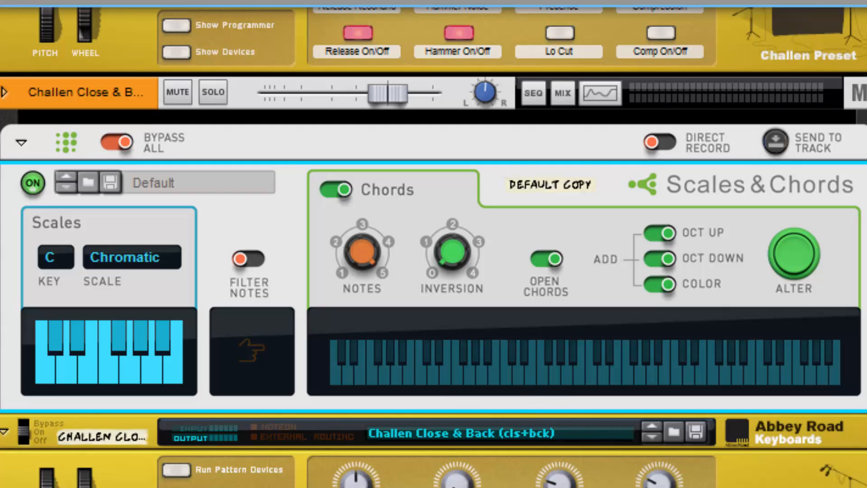
Enlarge the sequencer area and magnify the -T RHODES MK I clip's timeline
drag(465, 486, 465, 235)
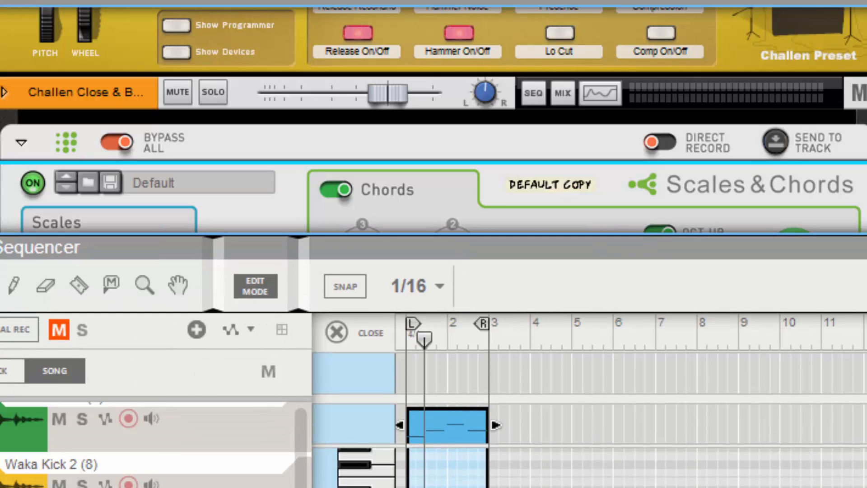
key(h)
key(h)
key(h)
key(h)
key(h)
key(h)
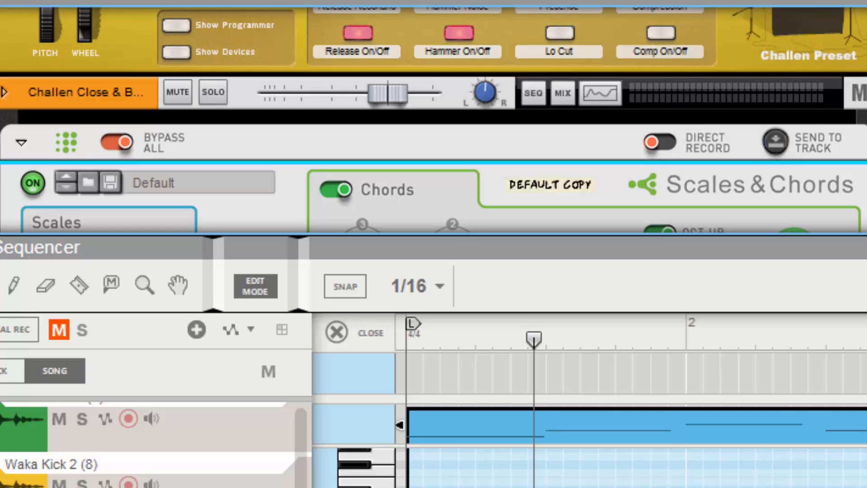
Even out the velocities of the four notes in the -T RHODES MK I clip with the Pencil tool and close its note editor
key(shift+Return)
key(space)
click(14, 287)
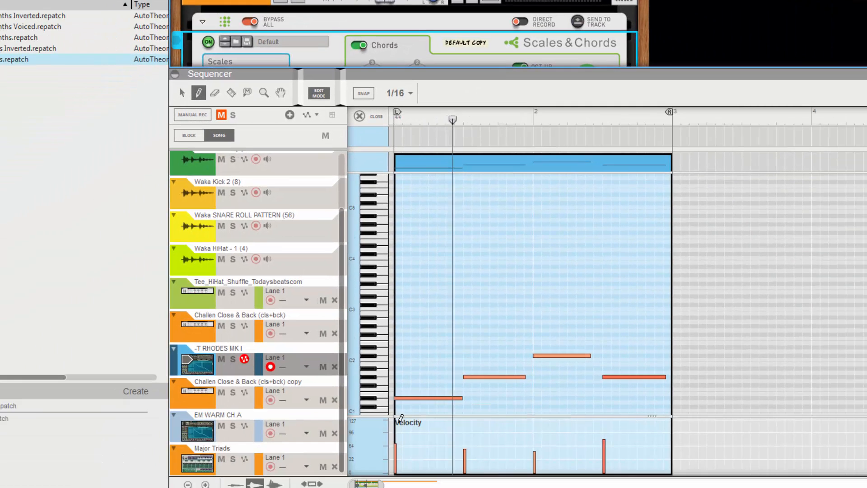
click(465, 444)
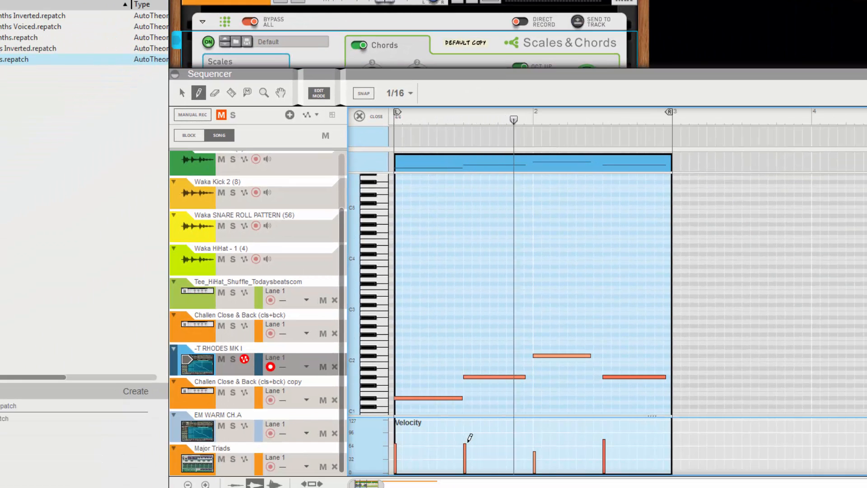
click(538, 444)
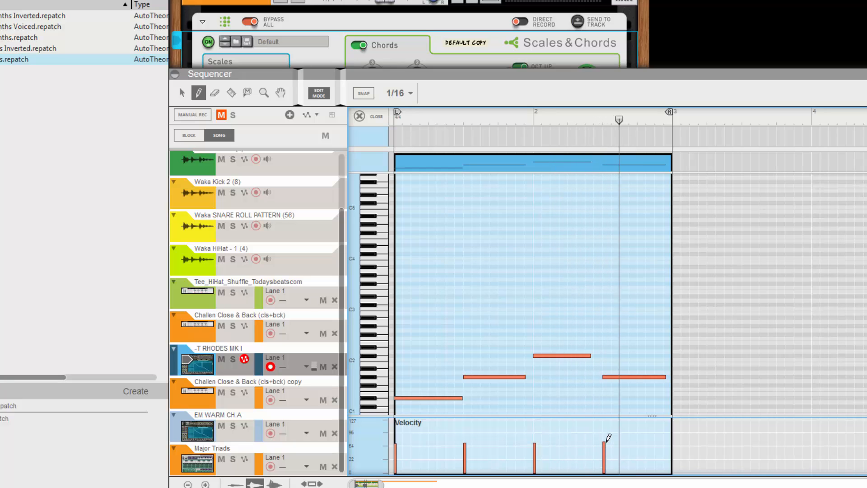
click(397, 437)
click(466, 438)
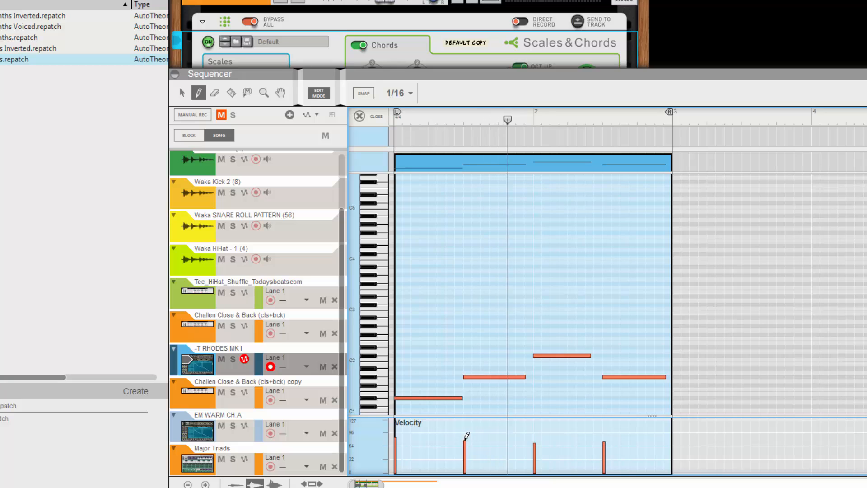
click(466, 438)
click(535, 440)
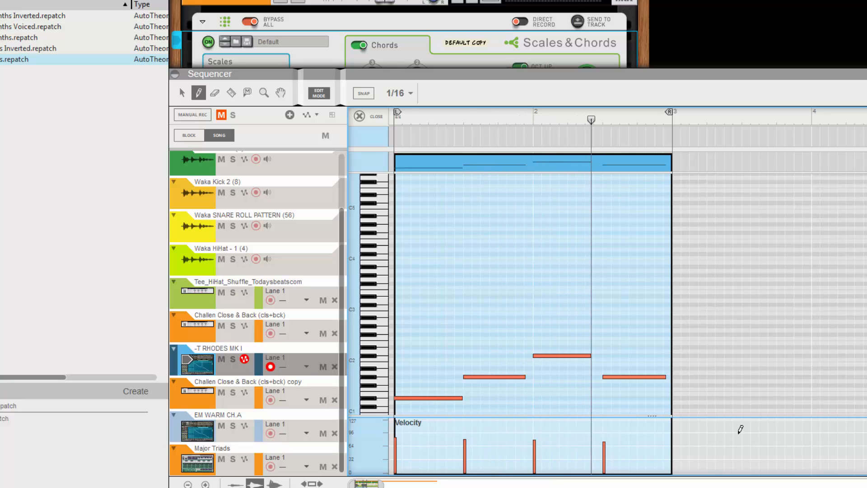
click(373, 115)
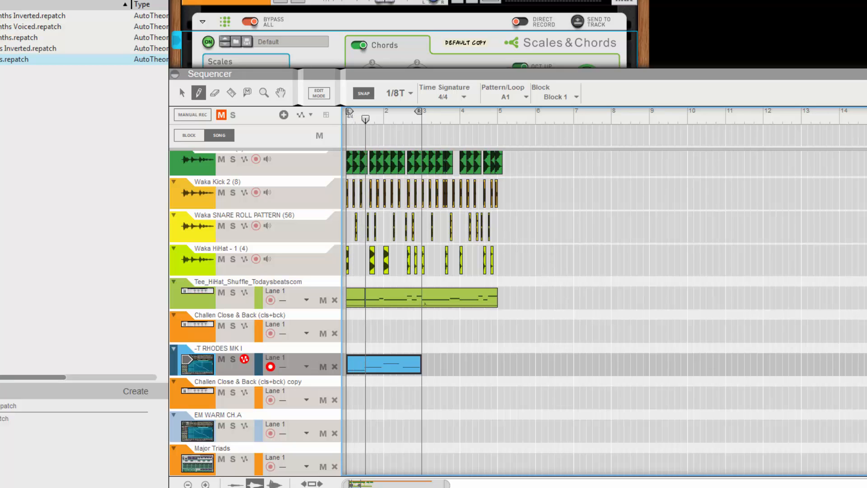
key(space)
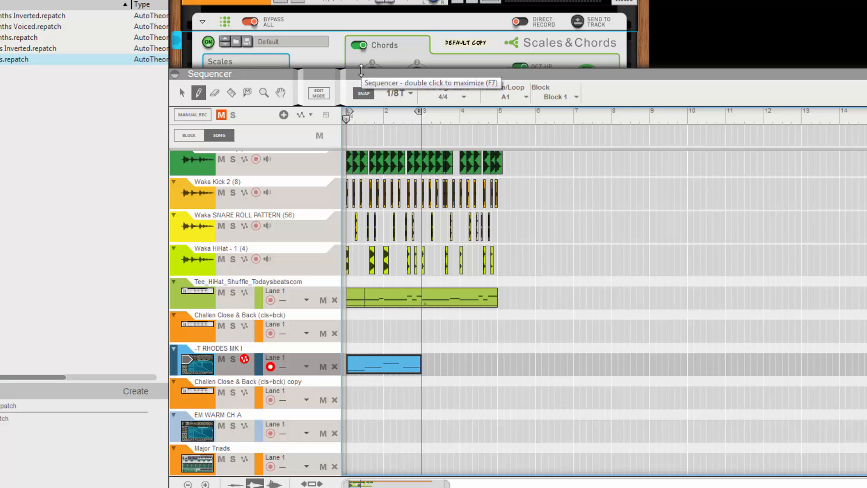
Reveal the Scales & Chords player's settings in the rack and look through its available scales
drag(361, 71, 364, 167)
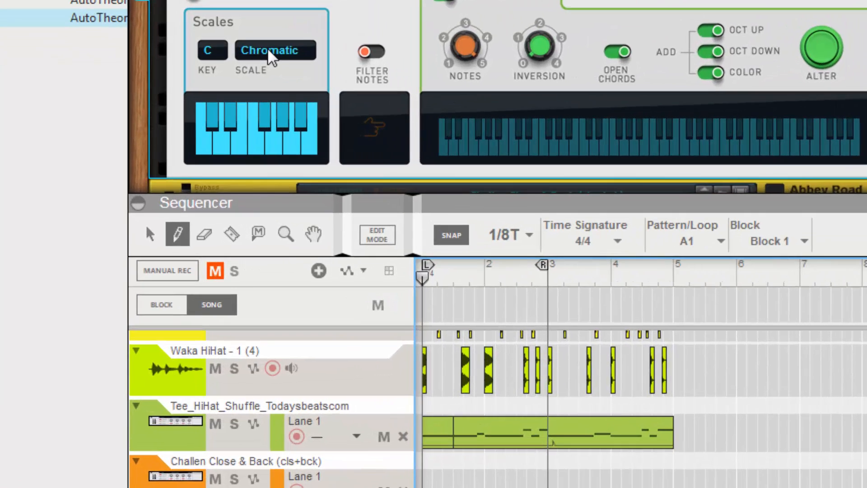
click(254, 81)
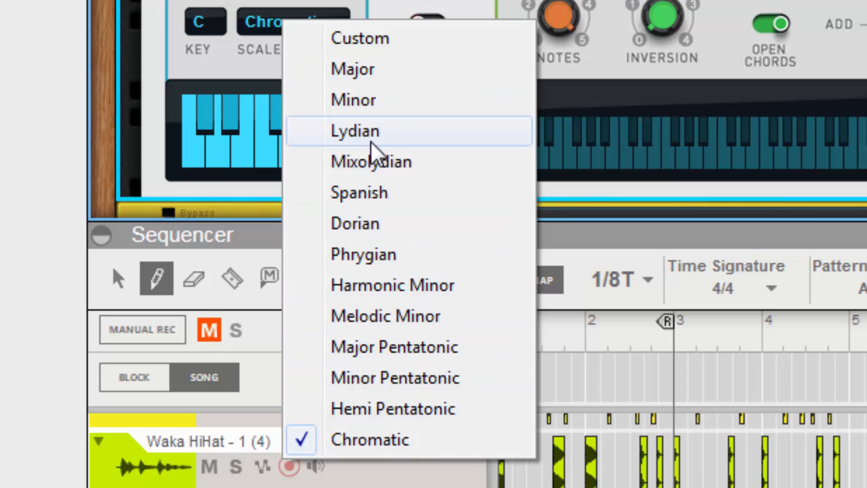
click(369, 8)
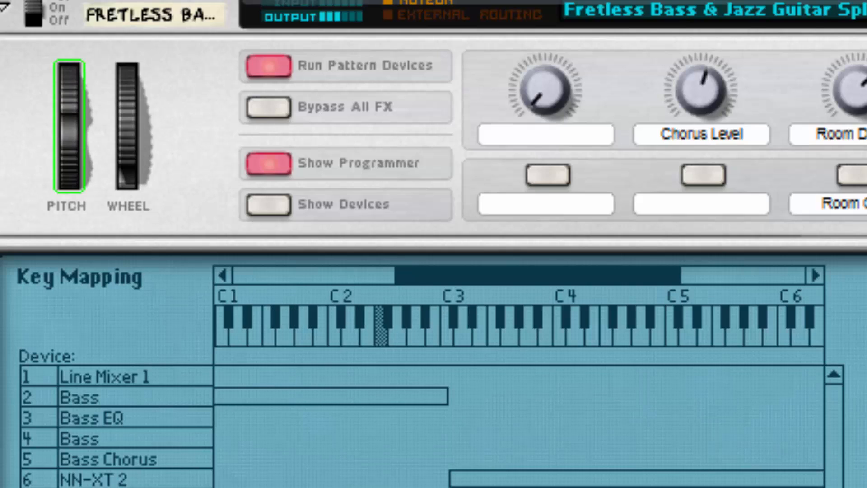
Stop playback, show the sequencer and locate the Wah Inverted Mutes and Wah Classic Mutes loops in the browser
key(space)
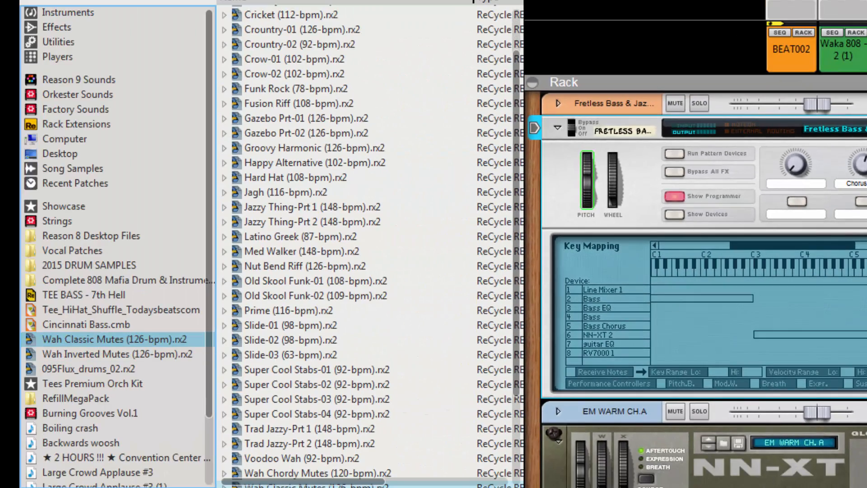
key(F7)
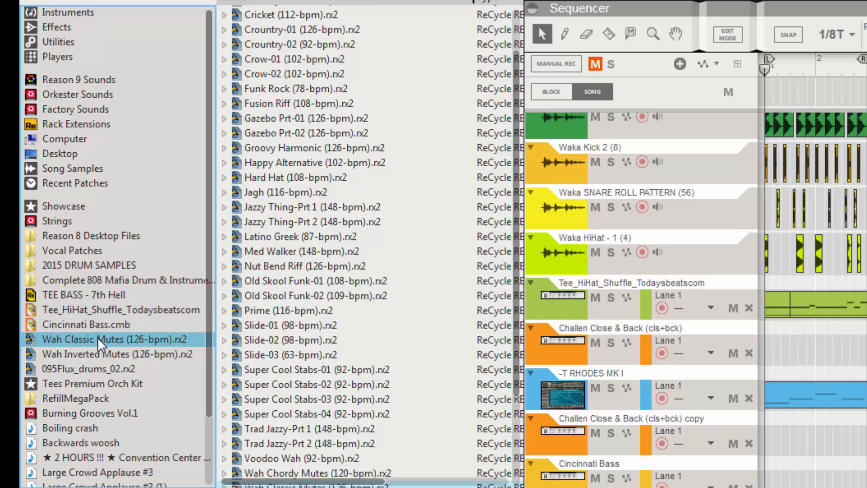
click(99, 354)
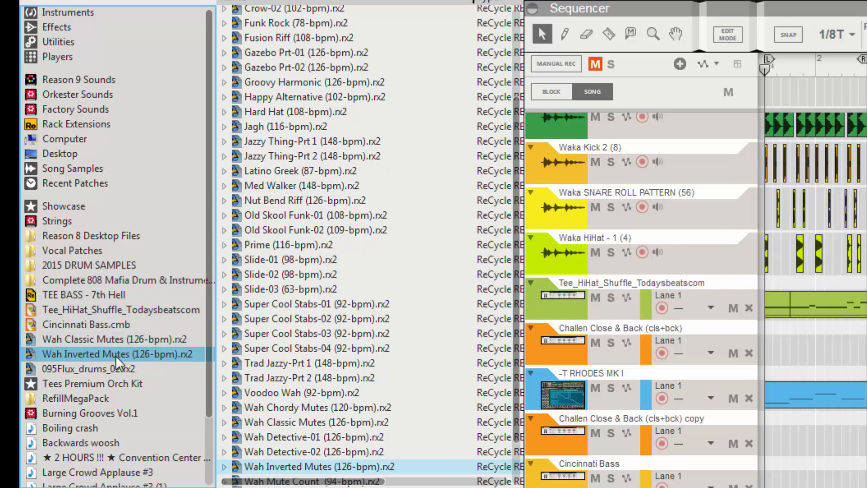
click(111, 339)
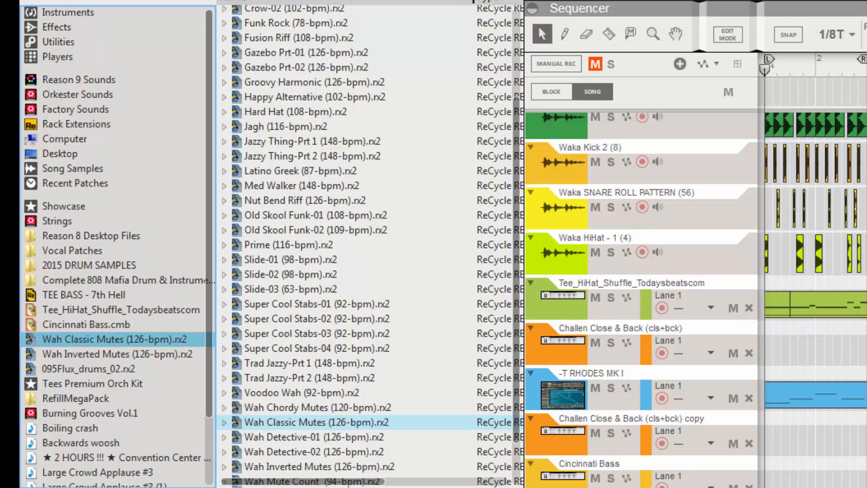
Create an audio track and a Dr. OctoRex loaded with Wah Classic Mutes (126-bpm).rx2, and show the device in the rack
key(ctrl+t)
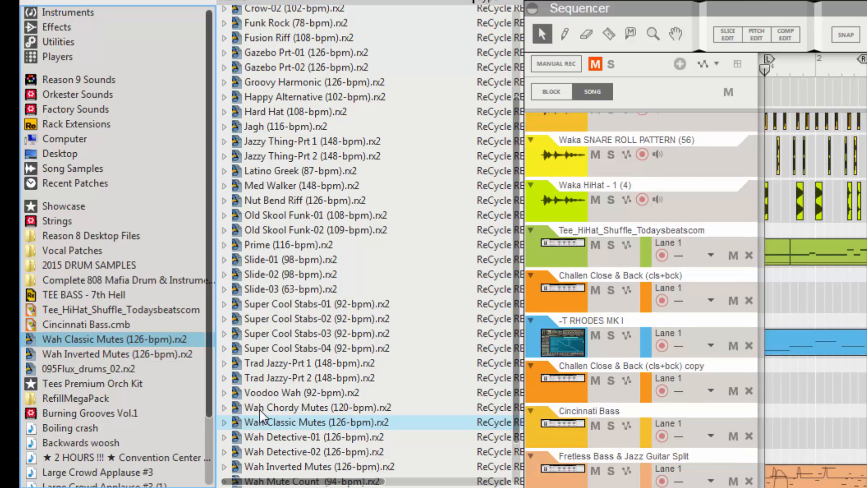
click(311, 421)
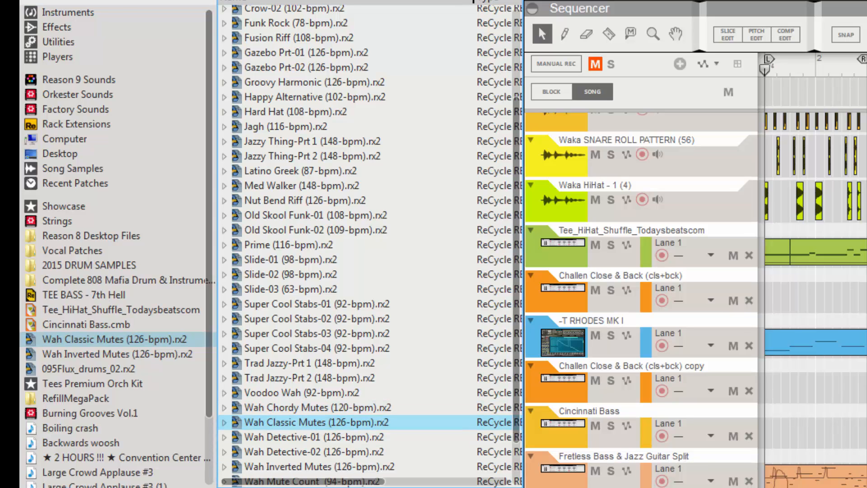
click(815, 294)
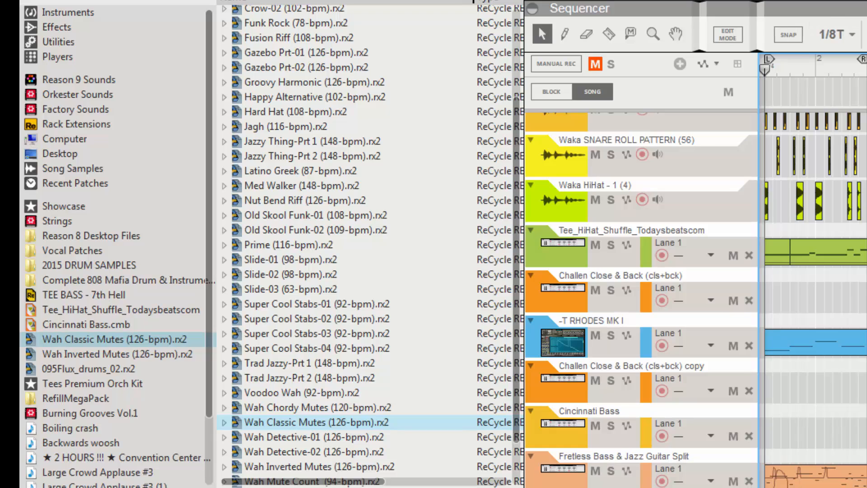
click(291, 424)
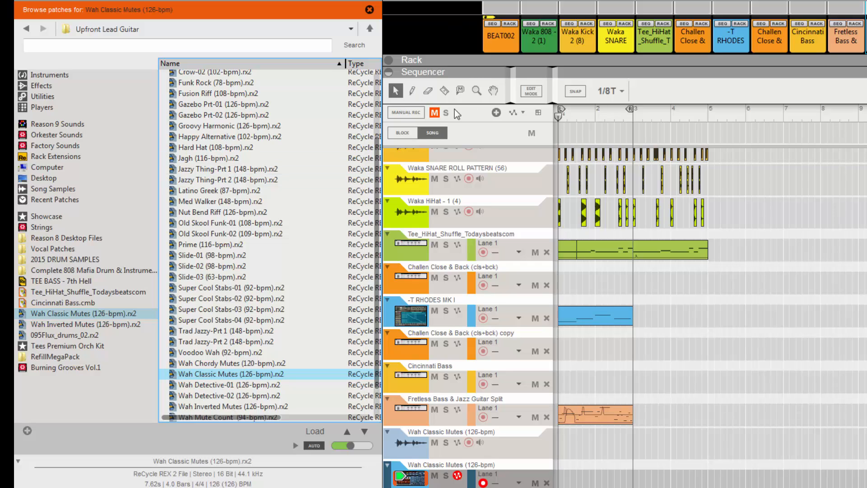
click(489, 461)
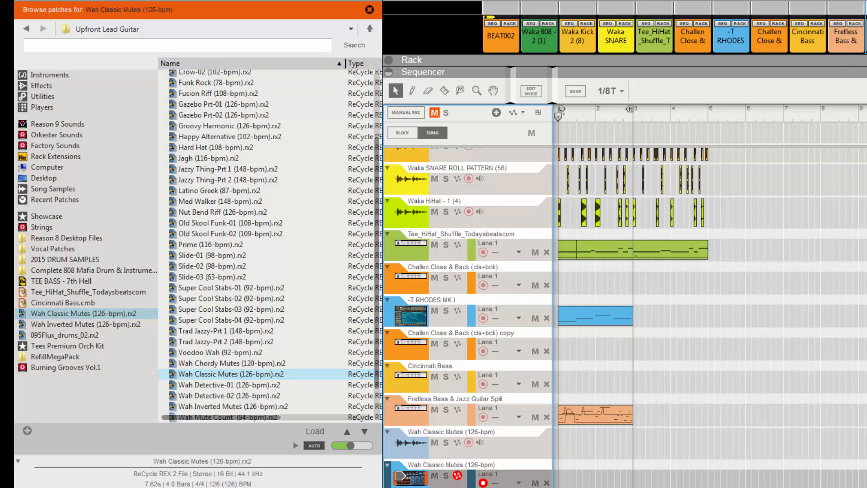
click(866, 23)
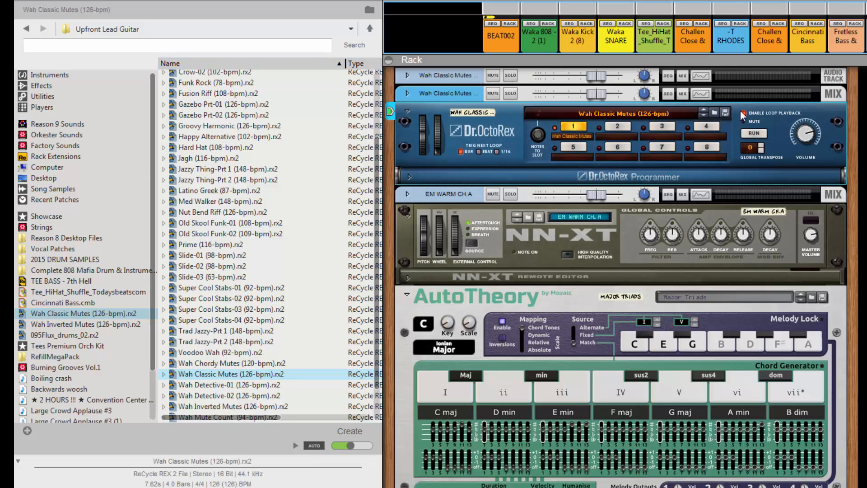
Disable loop playback on the Dr. OctoRex and record a two-bar performance of its Wah Classic Mutes slices
click(743, 113)
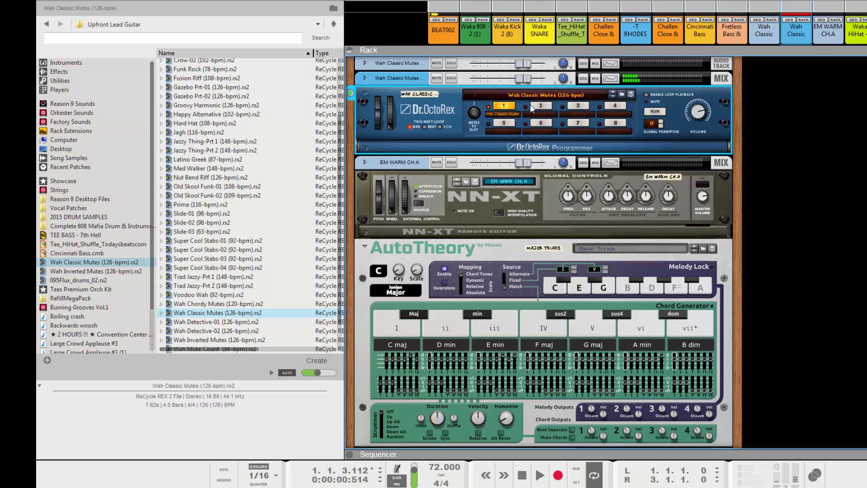
click(522, 475)
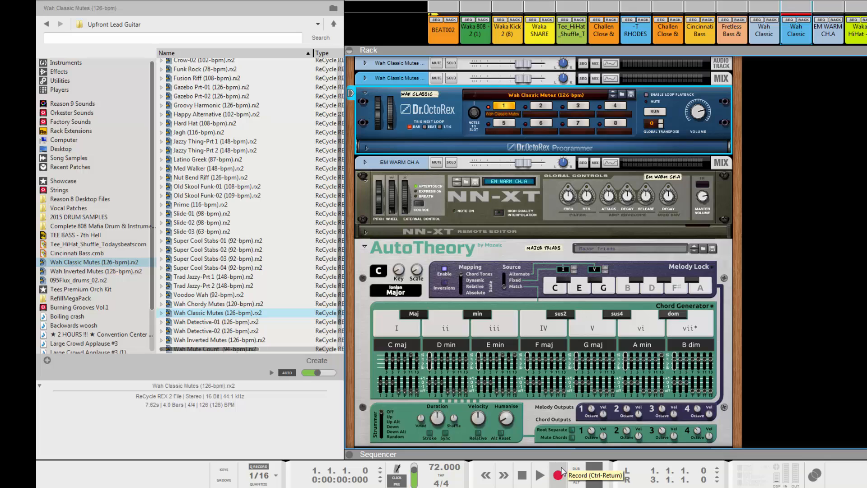
click(560, 474)
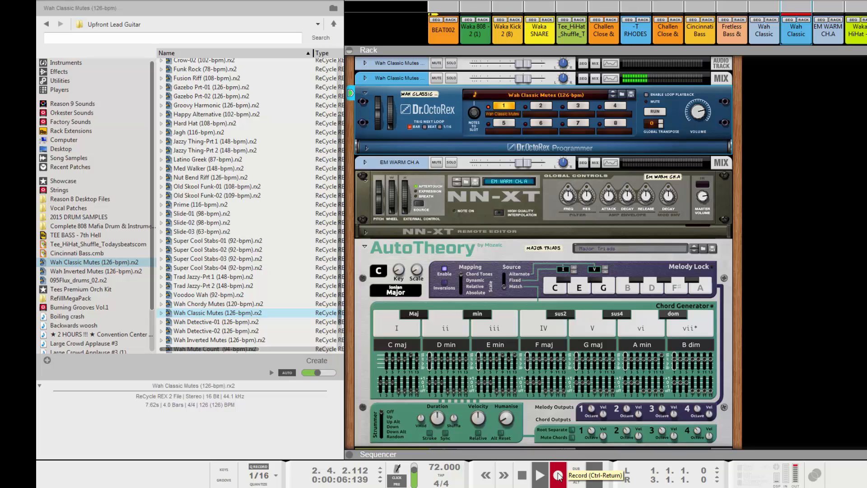
key(space)
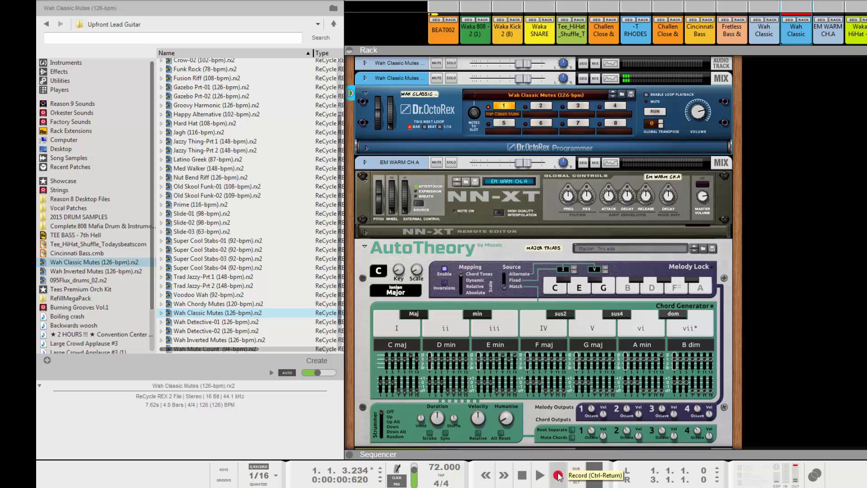
Play back the recorded Wah Classic Mutes clip in the sequencer and open it for note editing
click(523, 476)
click(540, 476)
drag(538, 454, 542, 110)
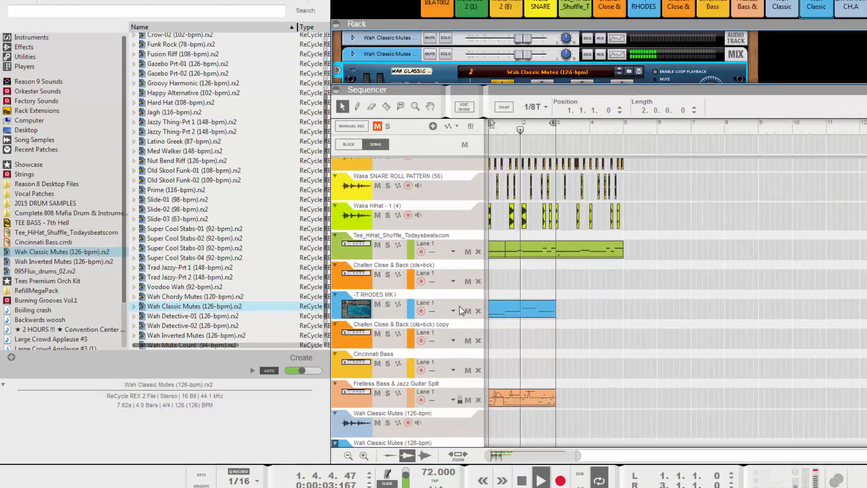
scroll(458, 336, down, 3)
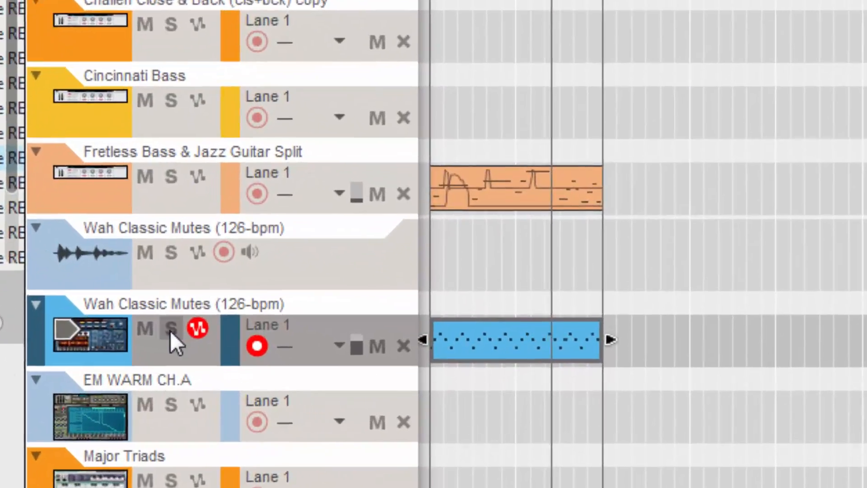
click(243, 344)
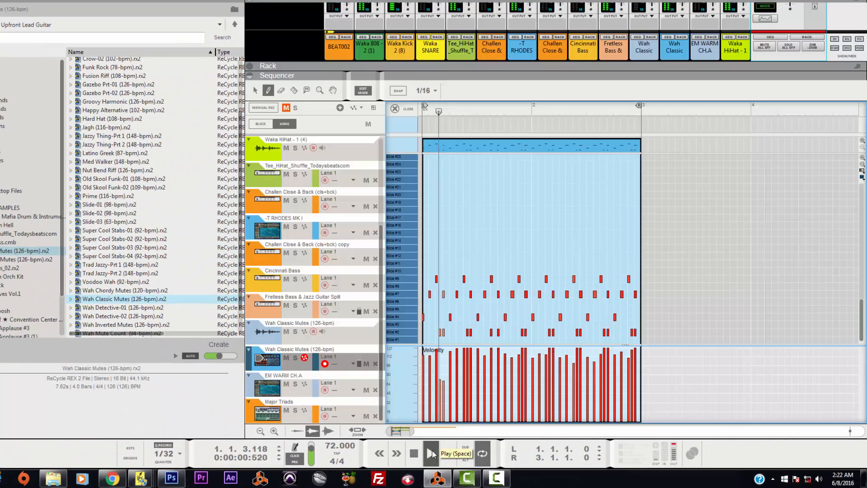
Lower the velocities of the note group ending bar 1's first beat to below 32 and play the clip from the start
click(414, 453)
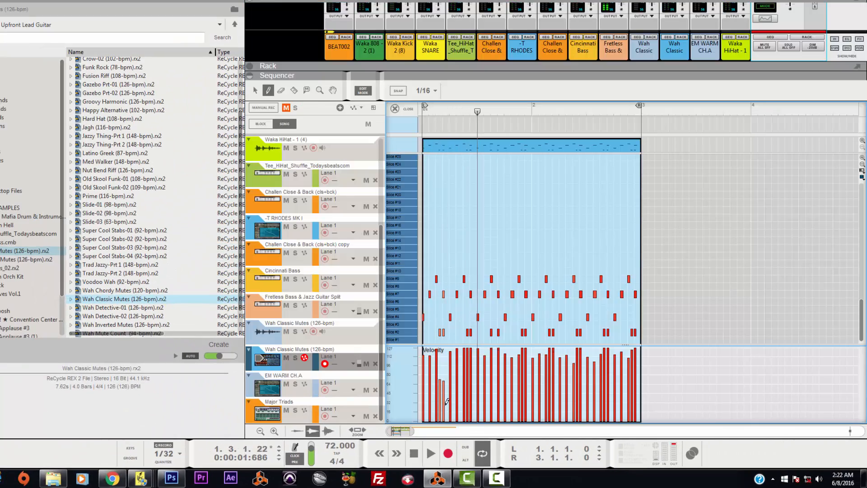
drag(443, 379, 442, 409)
click(412, 455)
click(430, 454)
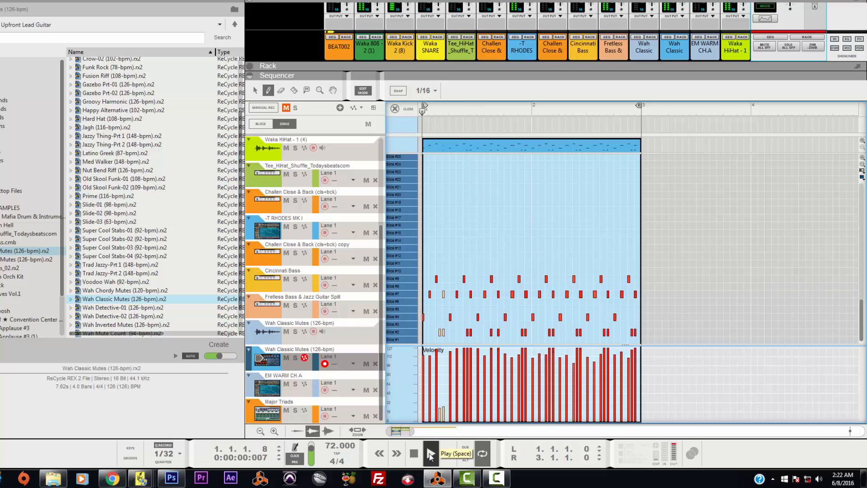
Draw velocities below 32 for the note group ending bar 1's second beat and replay the clip from the start
click(415, 454)
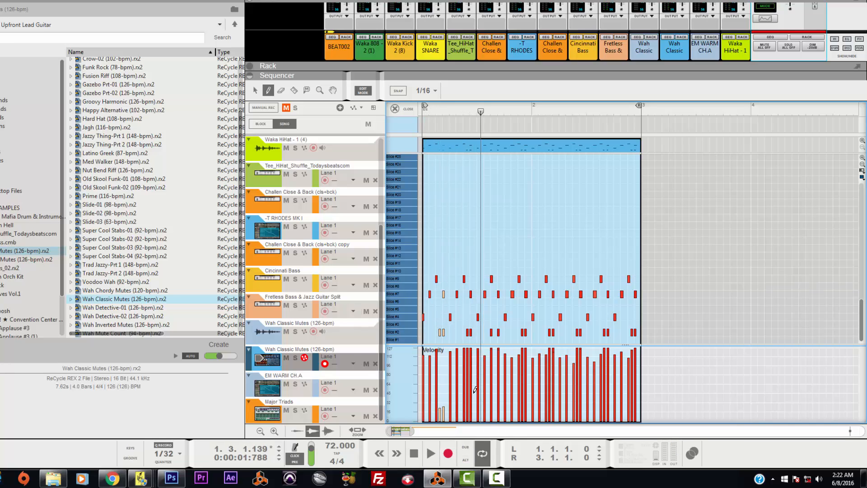
drag(475, 402, 466, 406)
click(414, 455)
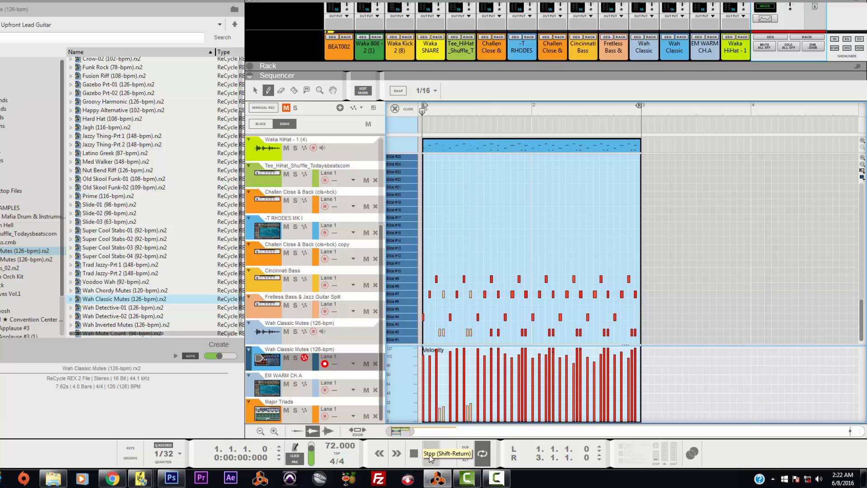
click(429, 454)
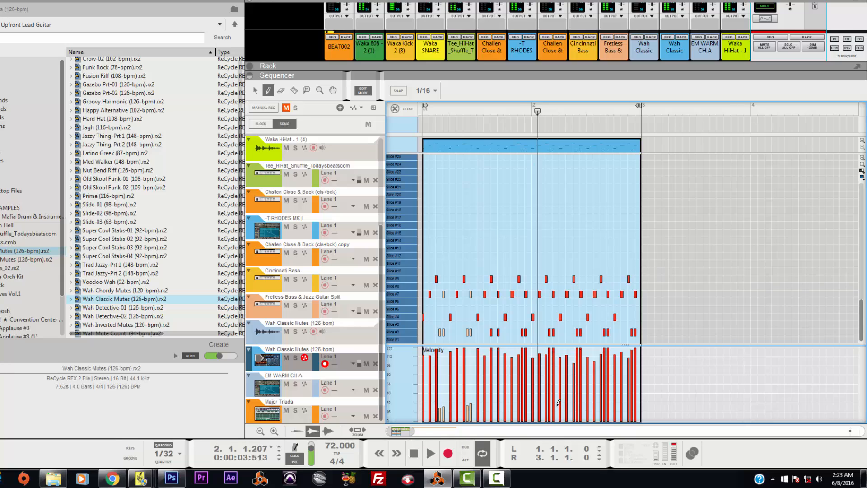
Lower the velocities of the note groups ending bar 1's fourth beat and each beat of bar 2 to below 32, playing the clip between edits
mouse_move(533, 409)
mouse_down()
mouse_move(525, 413)
mouse_move(579, 409)
mouse_up()
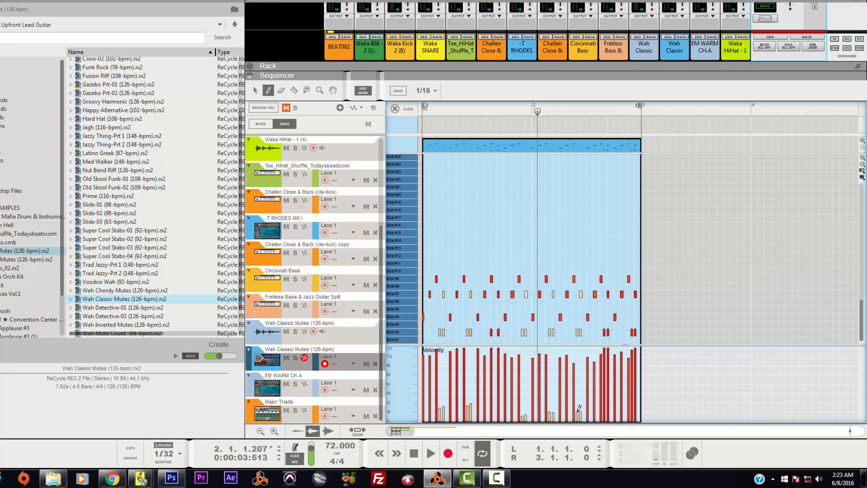
click(414, 453)
click(430, 453)
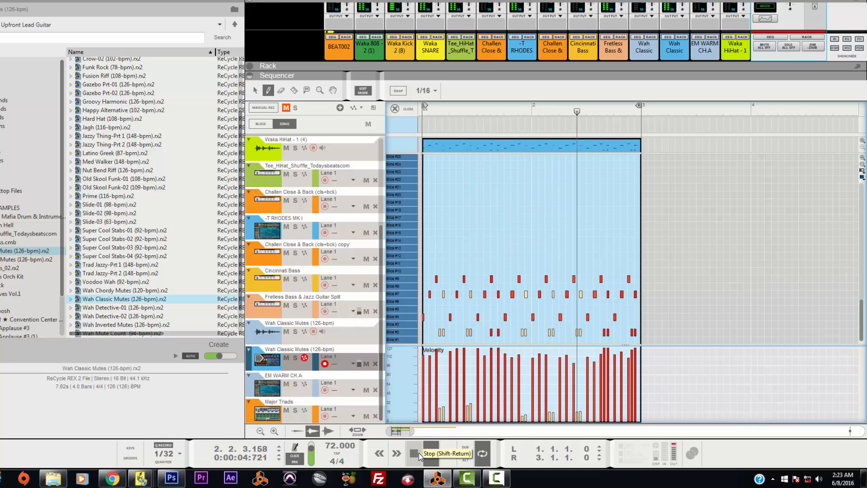
click(418, 454)
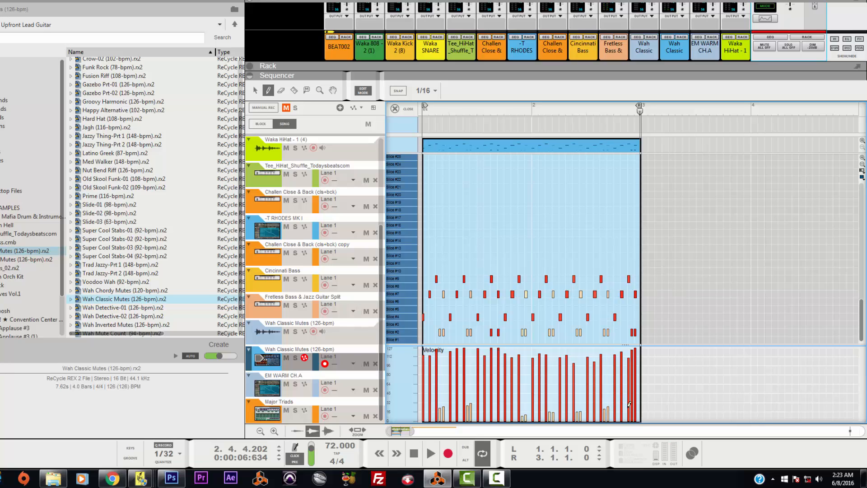
drag(642, 409, 631, 409)
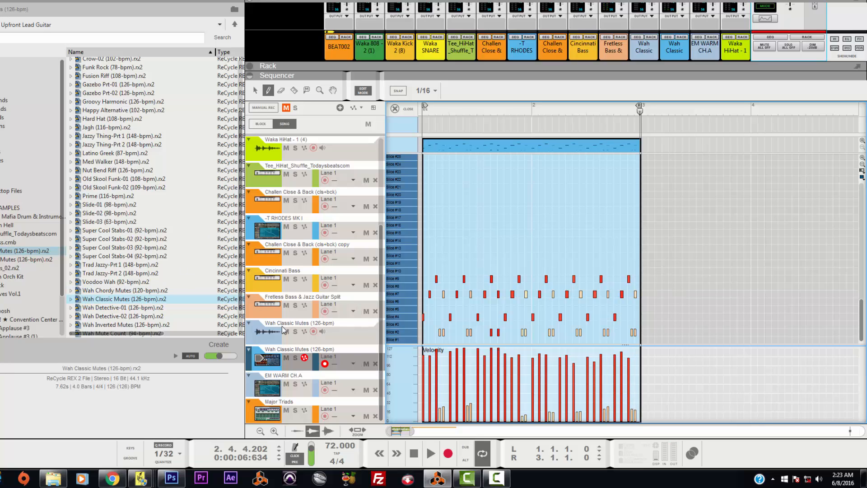
Unfold the Programmer of the Wah Classic Mutes Dr. OctoRex in the rack and close the clip's note editing to return to the arrangement
click(681, 37)
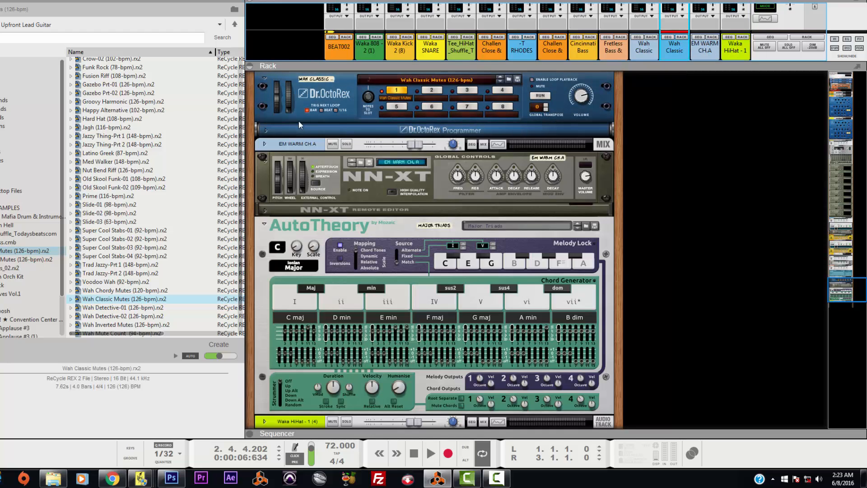
click(267, 130)
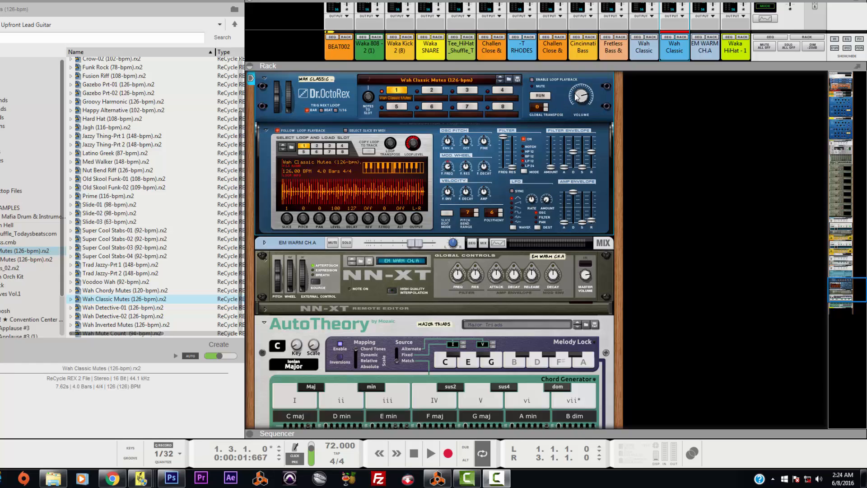
drag(565, 430, 511, 120)
click(395, 156)
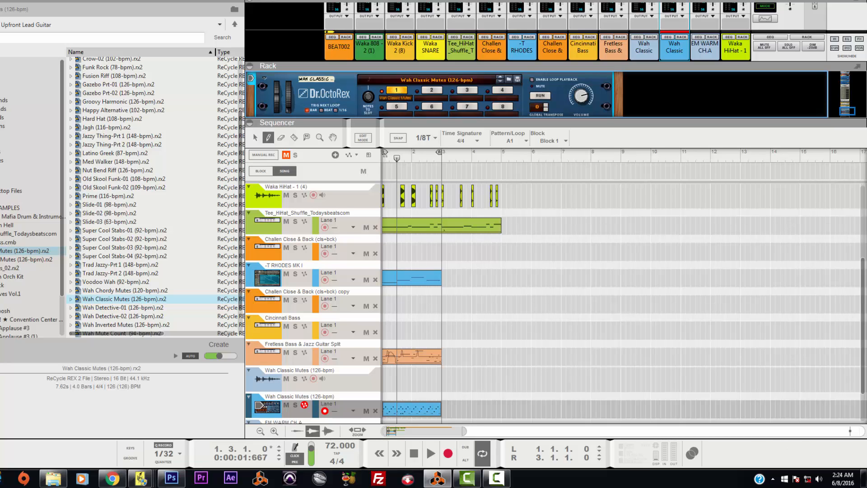
key(F9)
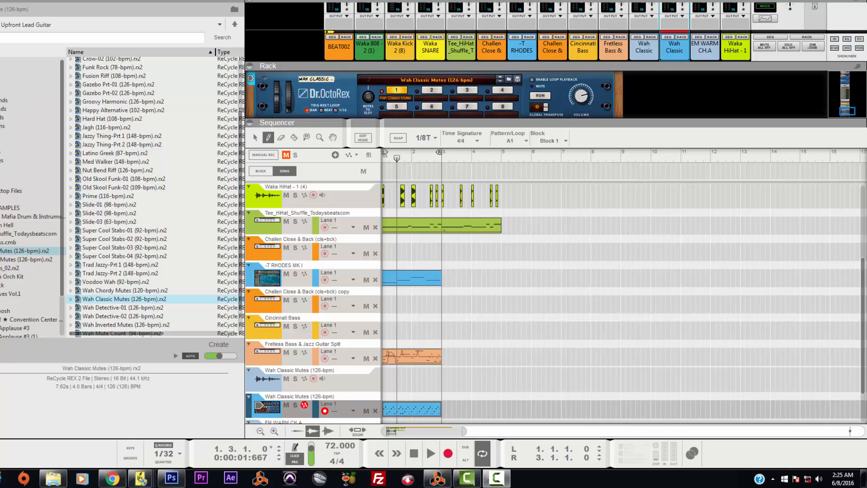
Play the arrangement briefly from the song start, stop it and return to the beginning
double_click(414, 453)
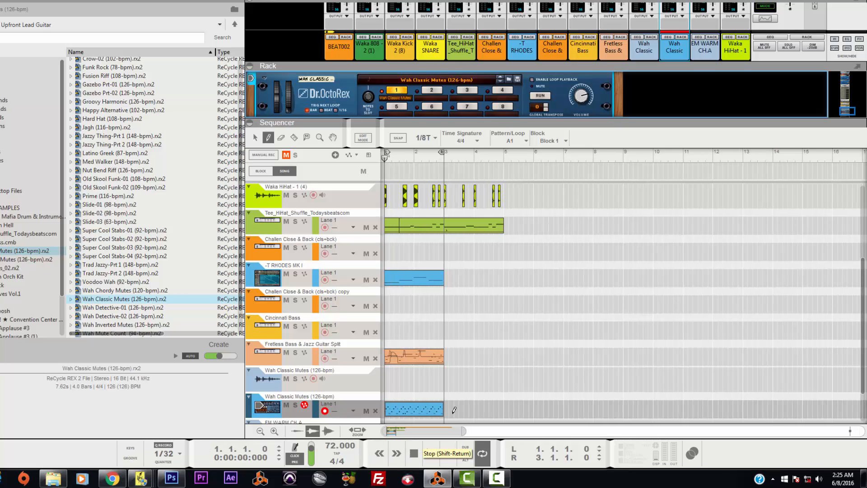
click(428, 459)
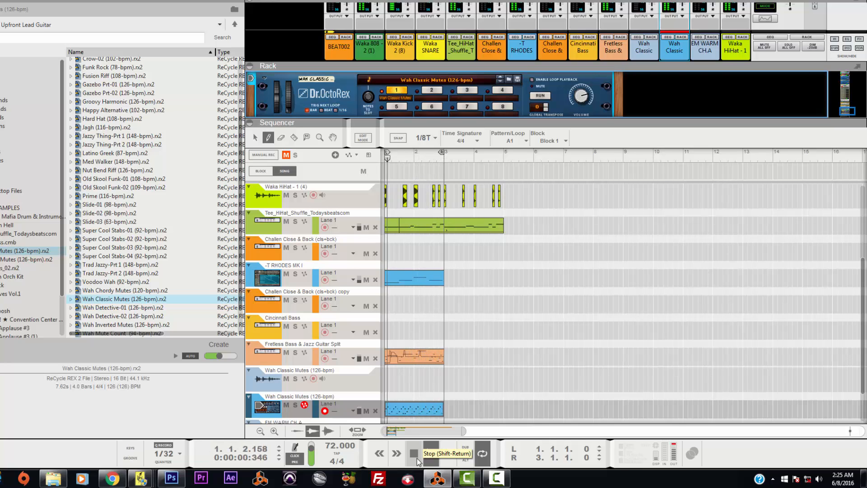
double_click(416, 457)
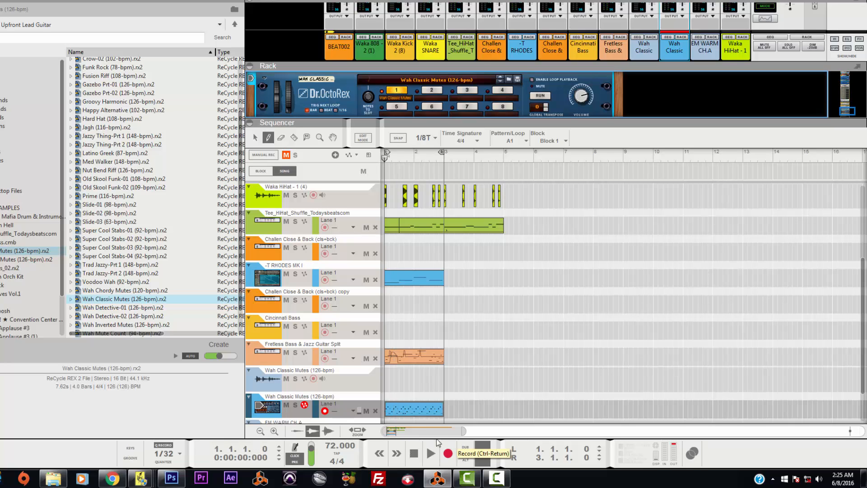
scroll(502, 295, down, 1)
scroll(502, 295, down, 1)
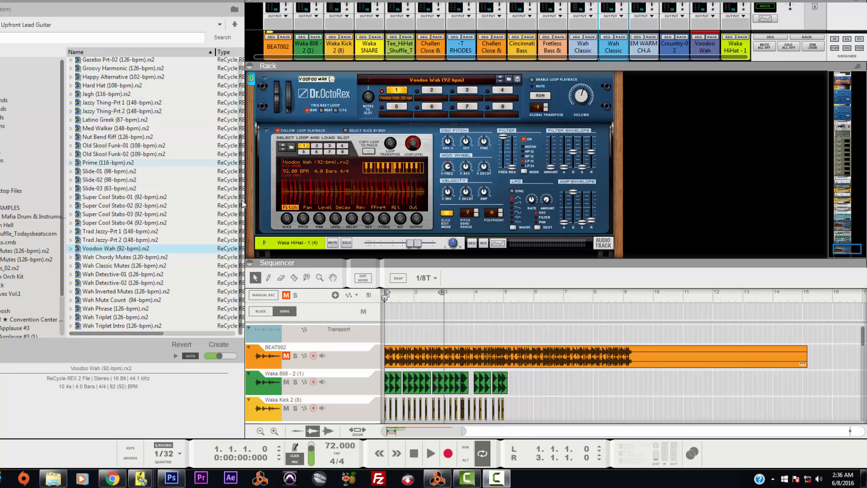
Record a two-bar performance of the Voodoo Wah slices on the Voodoo Wah (92-bpm) track while the beat loops
click(421, 460)
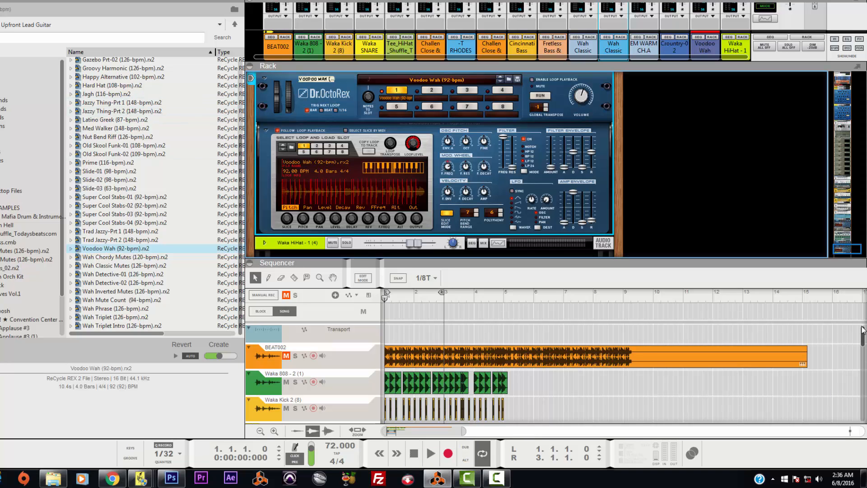
drag(864, 335, 865, 424)
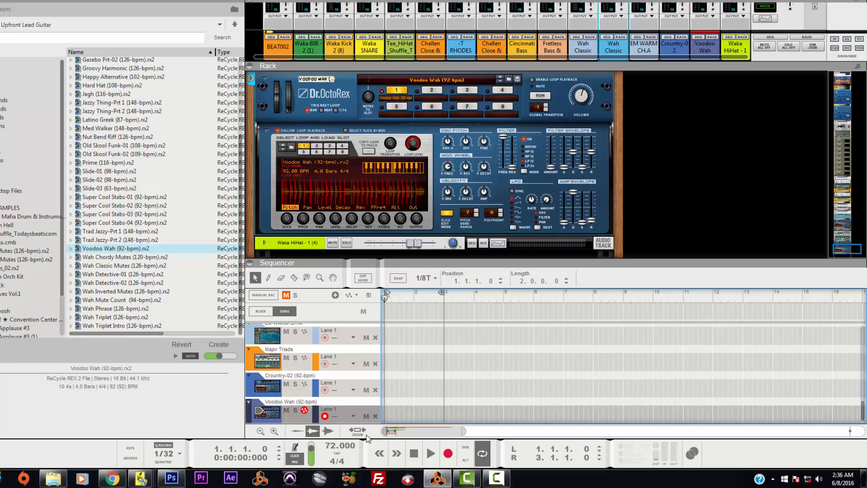
click(268, 418)
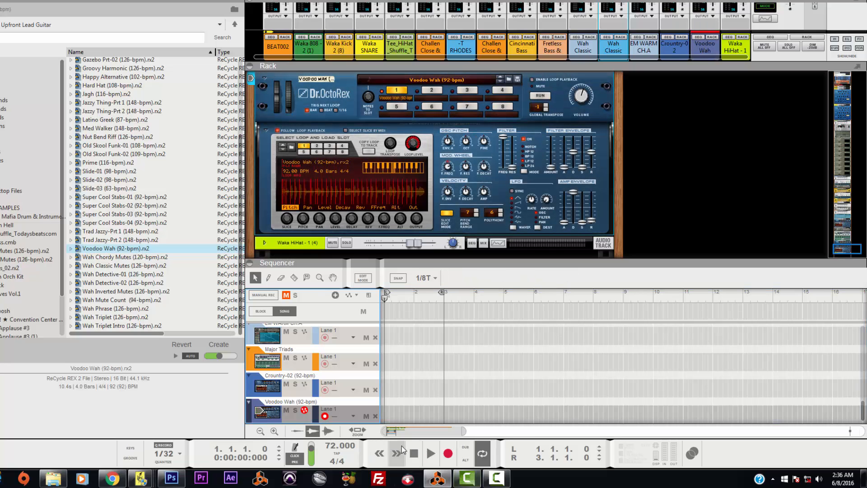
click(432, 454)
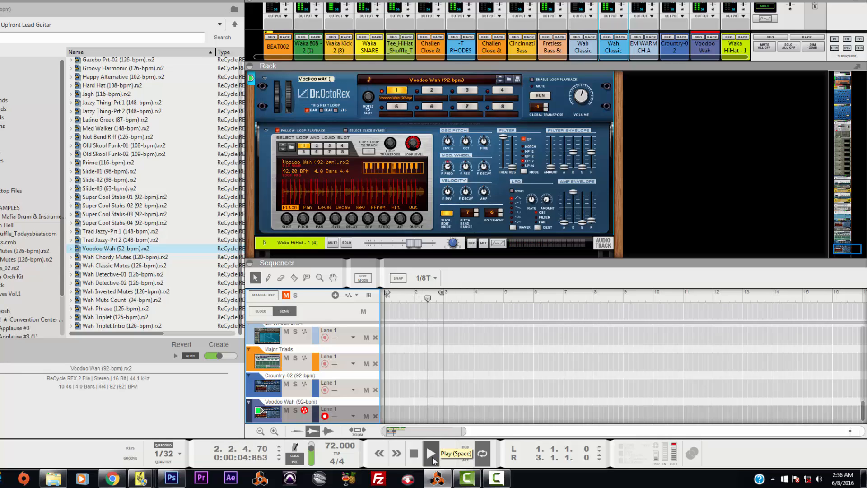
click(447, 454)
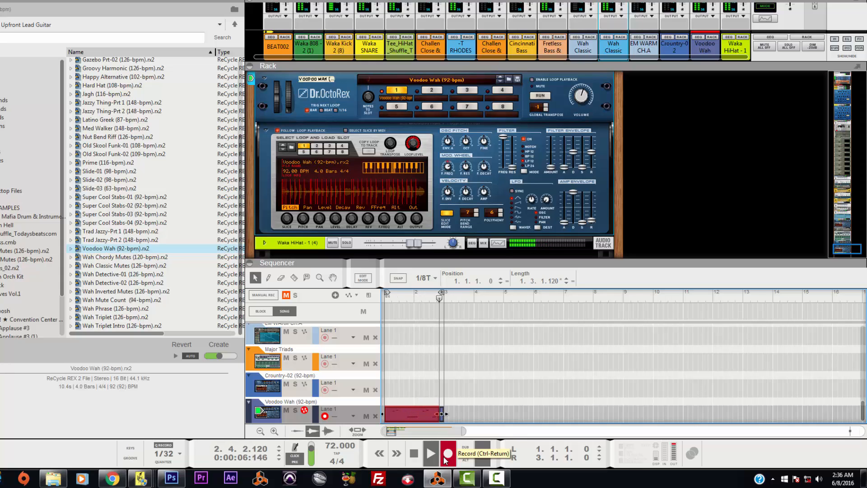
click(447, 454)
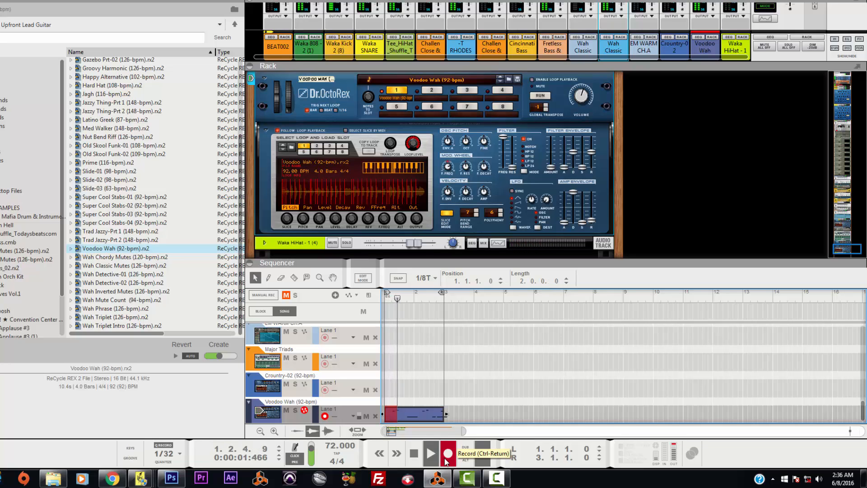
Open the recorded Voodoo Wah clip in an enlarged note editor and delete the D#2 note that overruns the end of bar 2
double_click(433, 414)
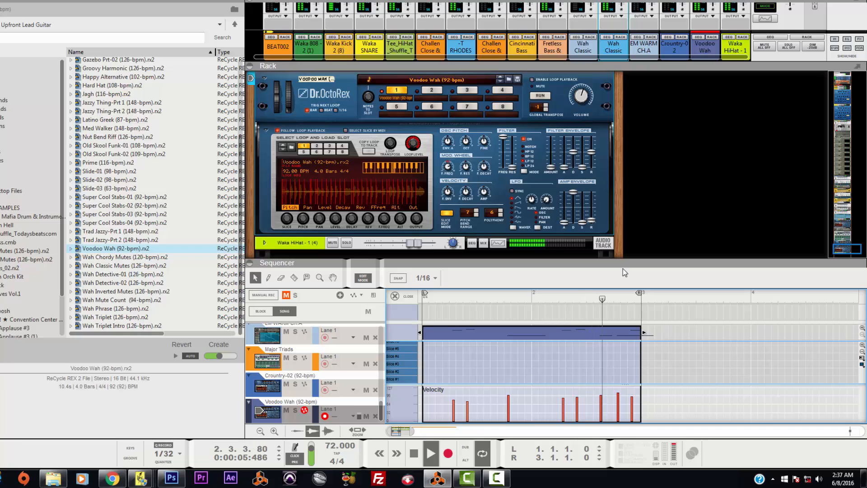
drag(610, 150, 608, 13)
click(637, 210)
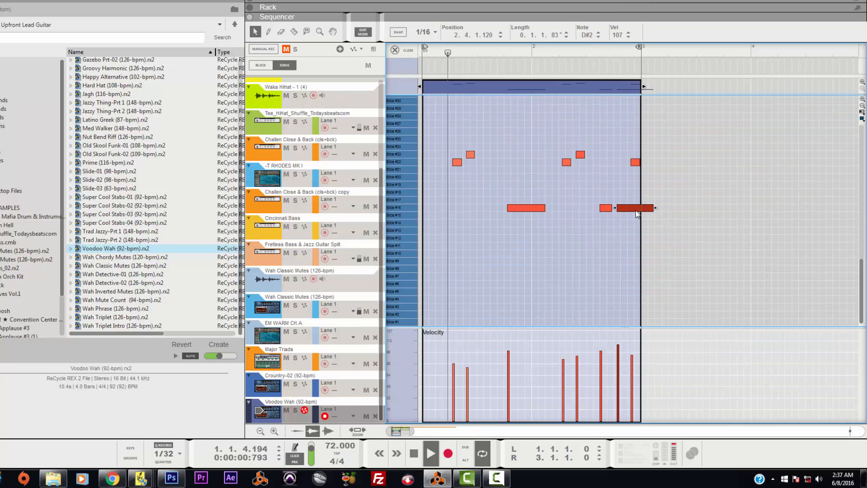
key(Delete)
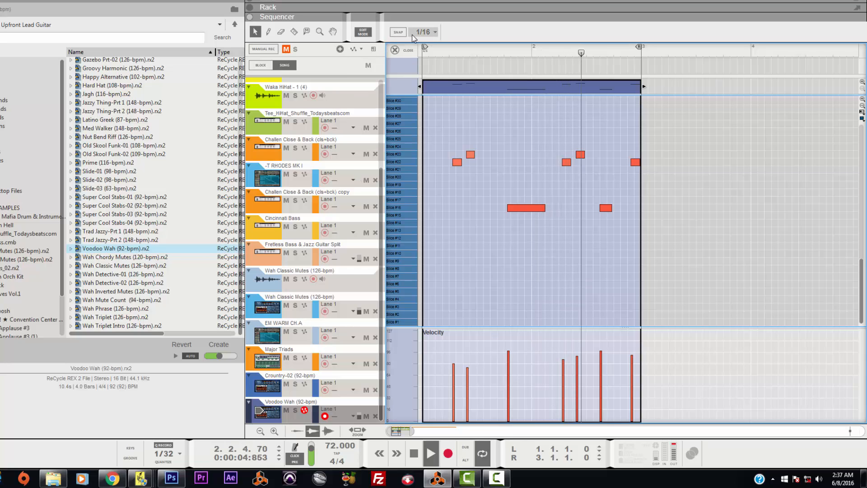
Nudge the bar 2 note pair to 2.2.1.36, the bar 1 pair to 1.2.1.53 and the final A2 note to 2.4.3.3, then close the clip
drag(605, 136, 565, 163)
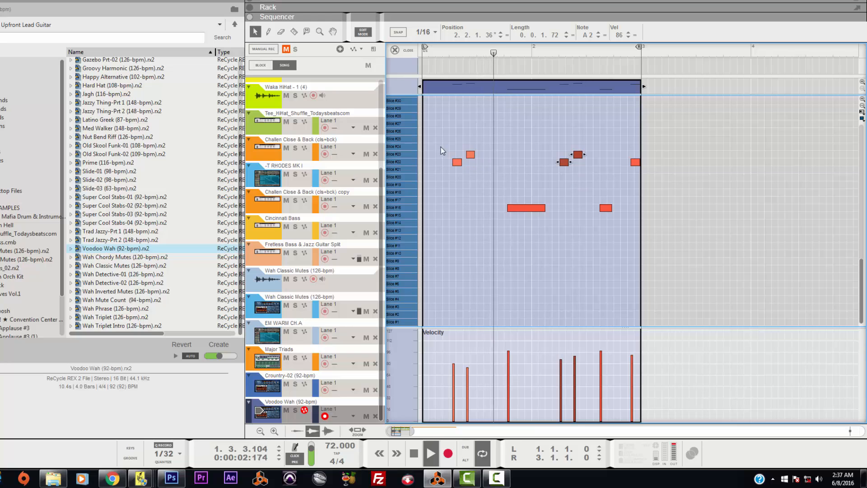
drag(486, 136, 454, 161)
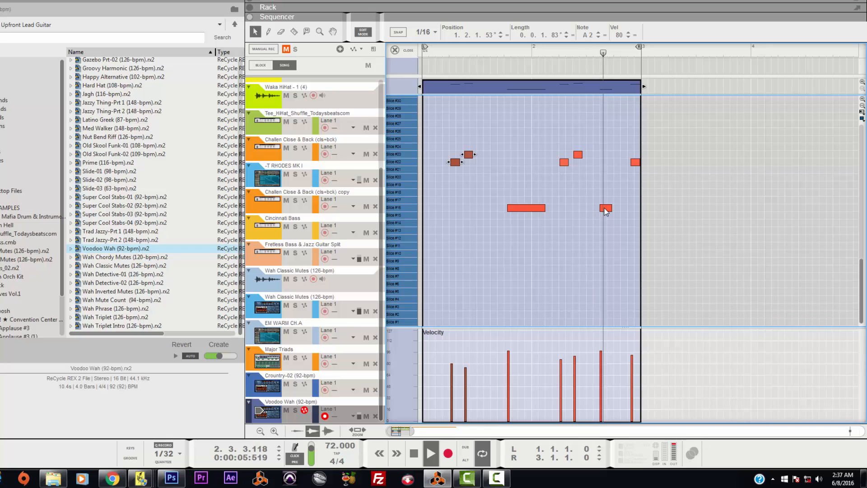
click(635, 162)
drag(634, 163, 631, 163)
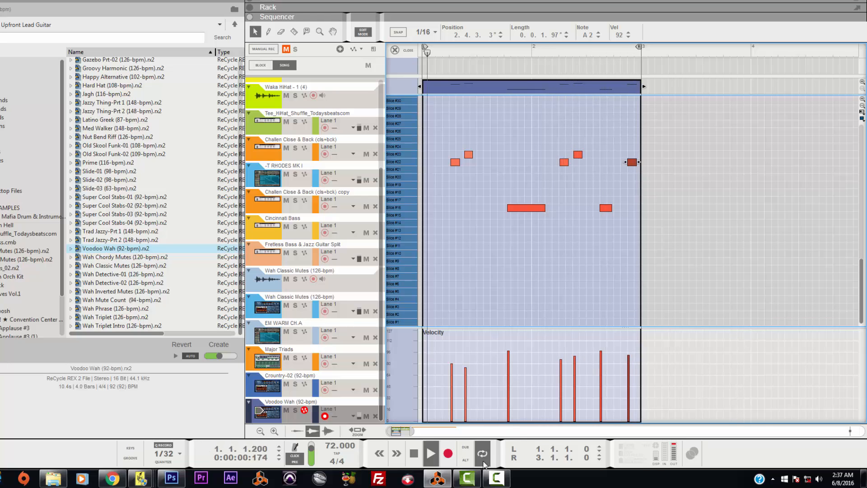
click(418, 458)
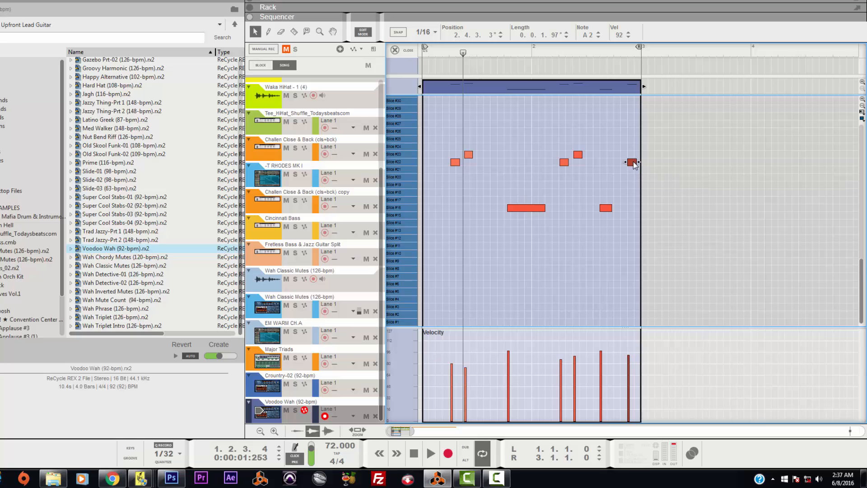
mouse_move(633, 162)
mouse_down()
mouse_move(633, 170)
mouse_move(633, 162)
mouse_up()
click(405, 50)
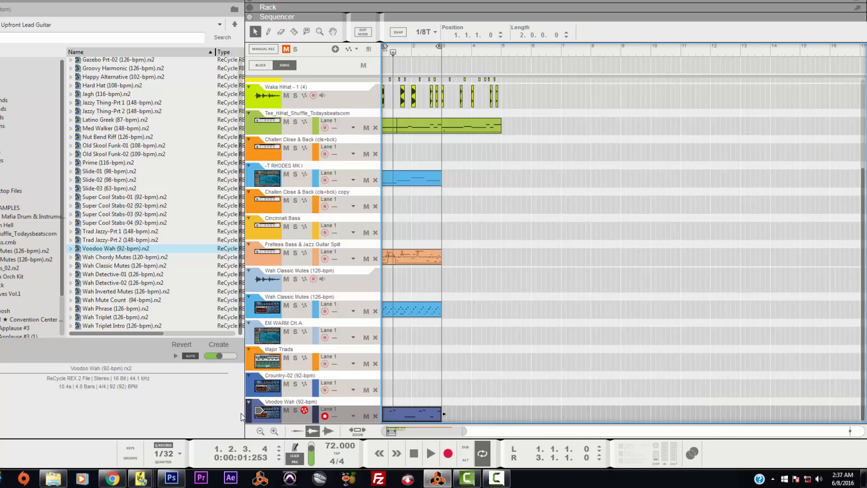
Play the two-bar loop from the start at a closer timeline zoom and review the Voodoo Wah clip alongside the other tracks
click(742, 108)
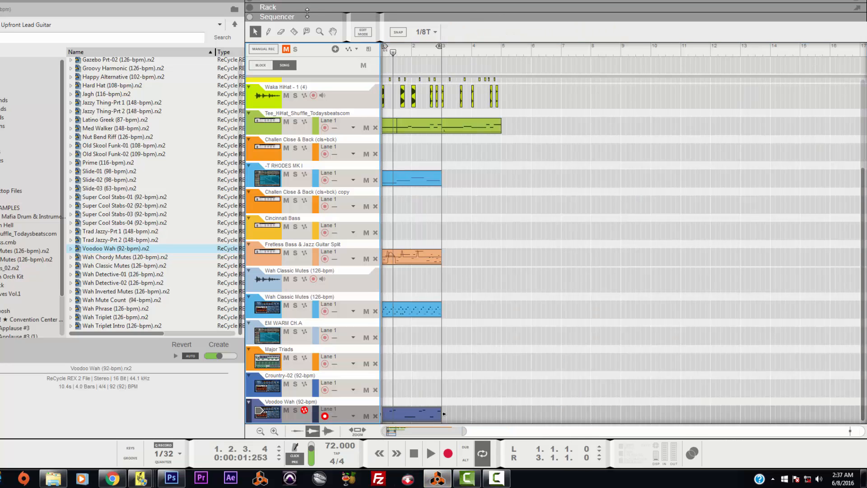
drag(307, 13, 341, 219)
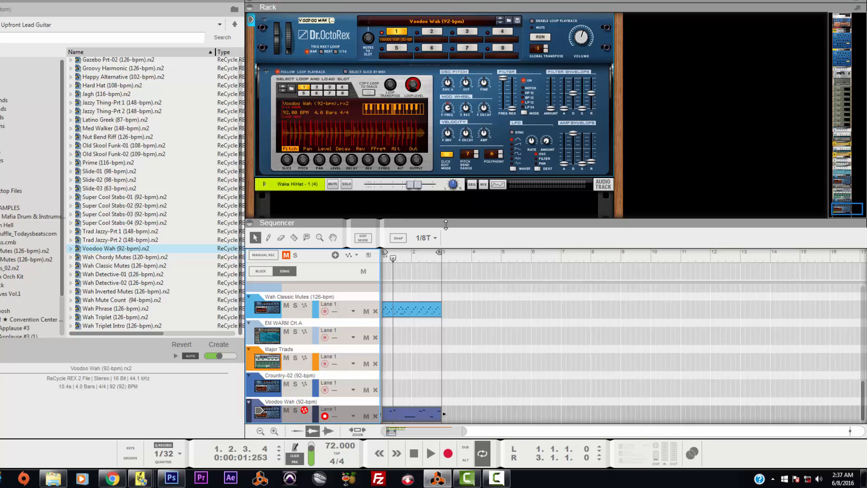
click(413, 453)
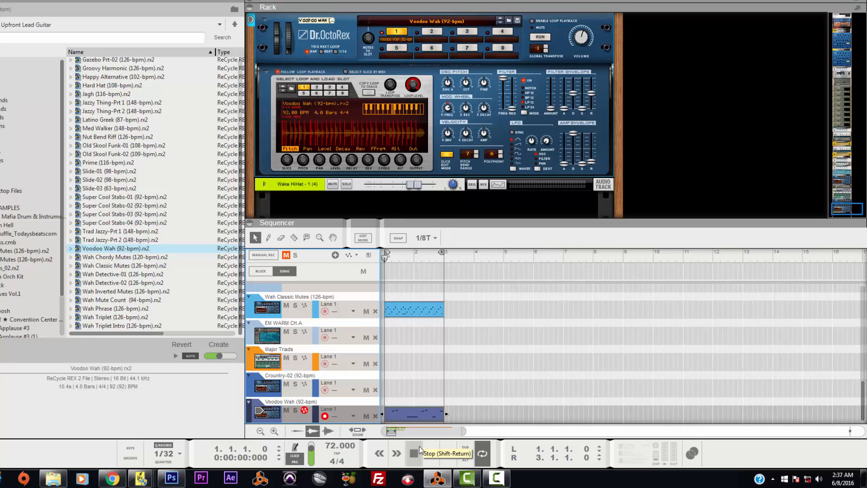
drag(457, 226, 458, 118)
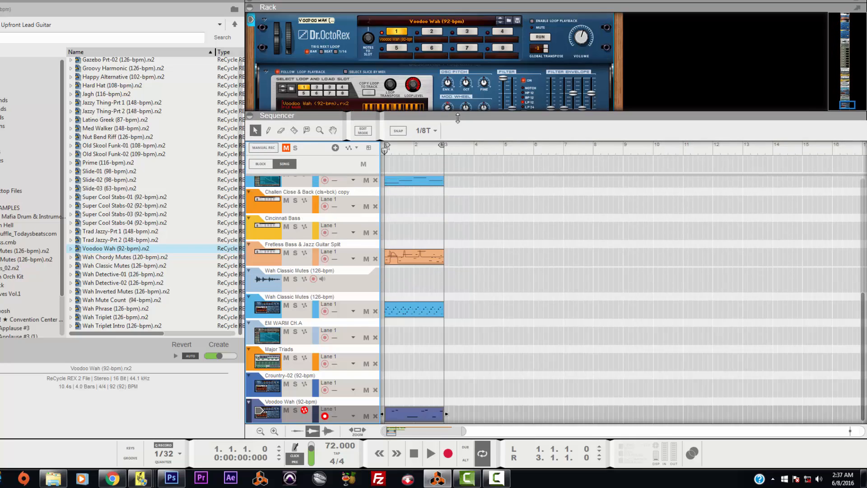
scroll(462, 319, up, 8)
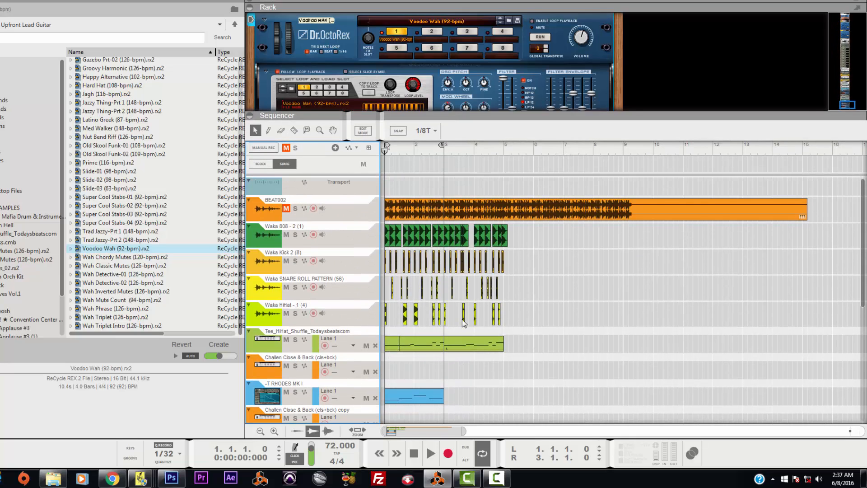
scroll(278, 246, down, 4)
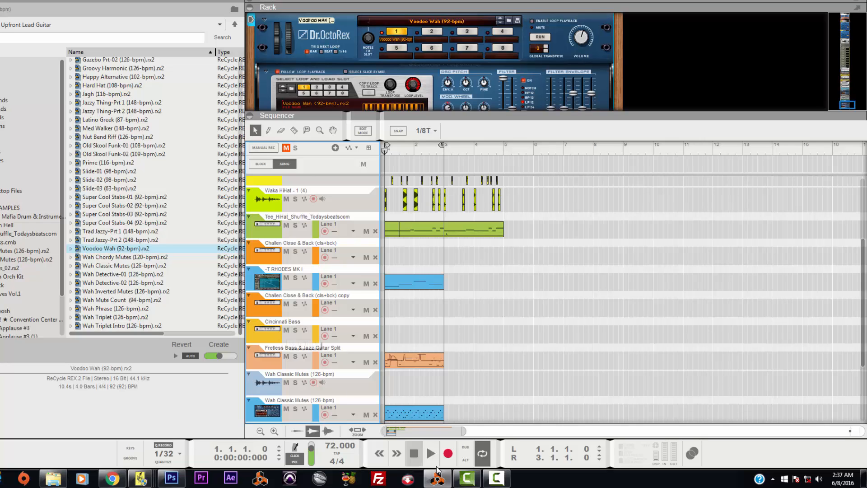
drag(458, 433, 387, 433)
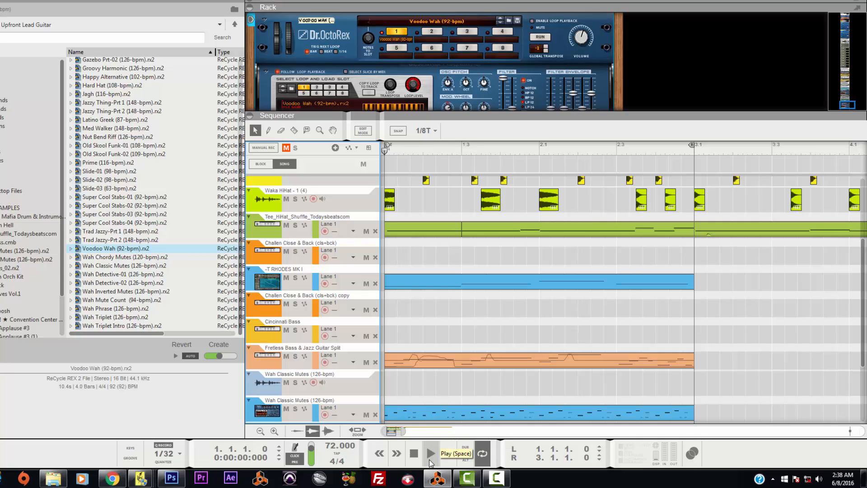
click(429, 460)
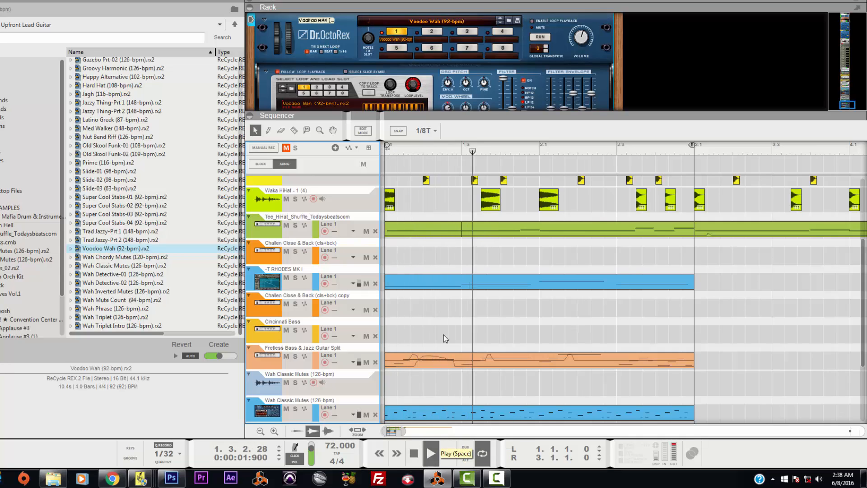
scroll(379, 388, down, 4)
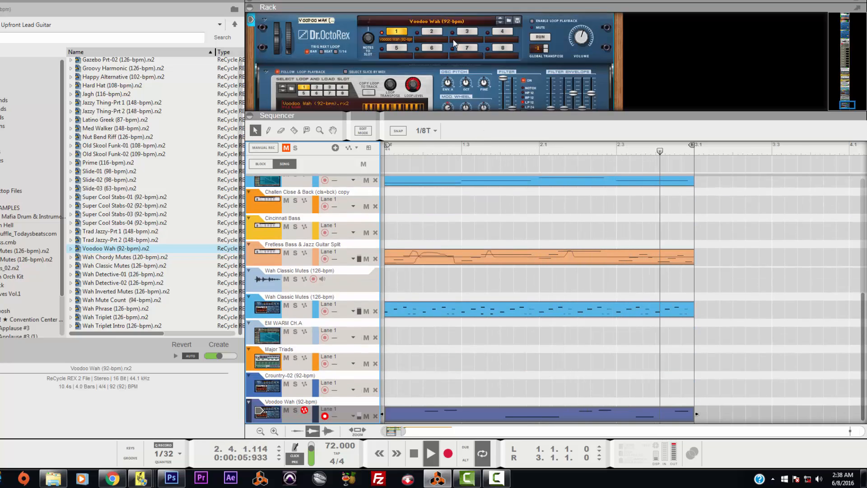
Enable the EQ and HPF on the Voodoo Wah mix channel, cut the low mids to about -7.62 dB at 632.5 Hz, and stop playback
scroll(454, 44, up, 3)
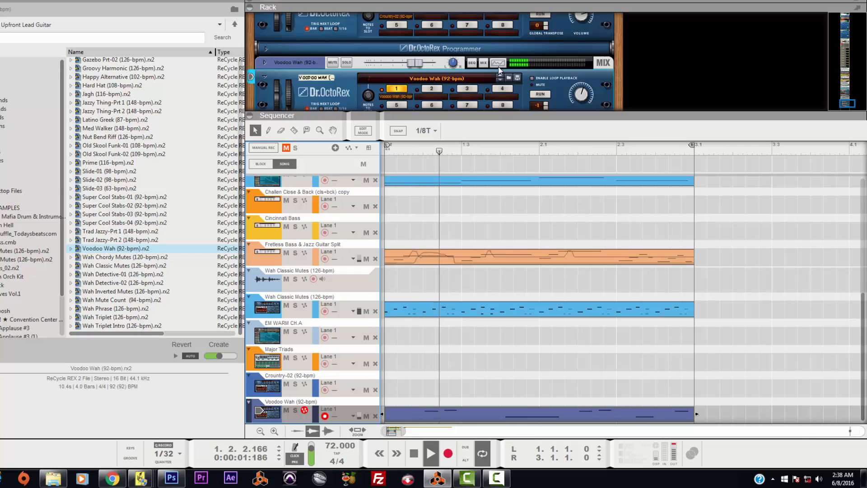
click(498, 64)
click(247, 82)
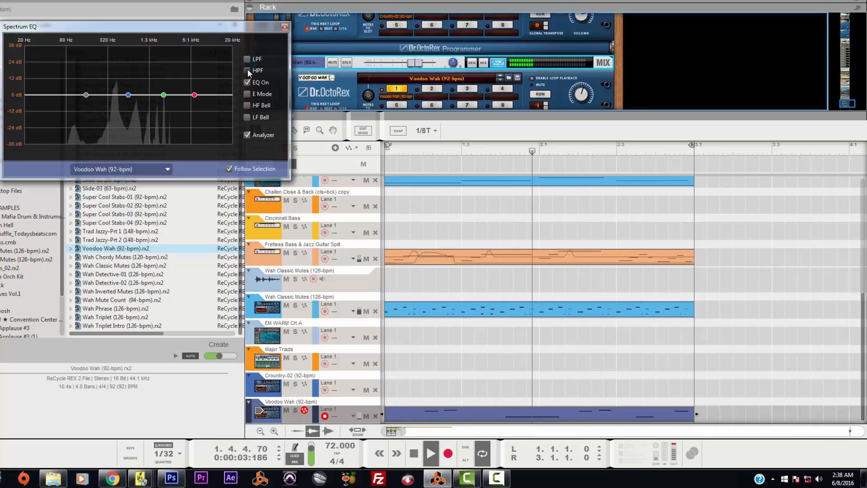
click(247, 70)
drag(128, 95, 129, 105)
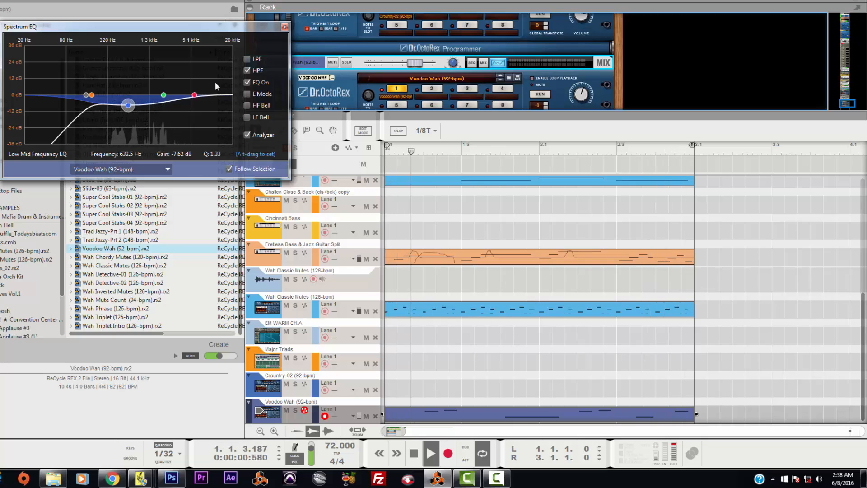
click(194, 95)
click(284, 27)
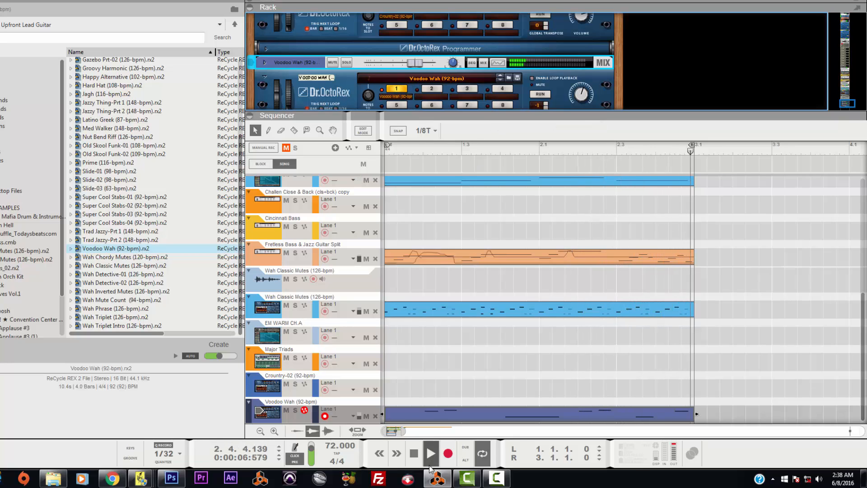
click(414, 454)
click(415, 454)
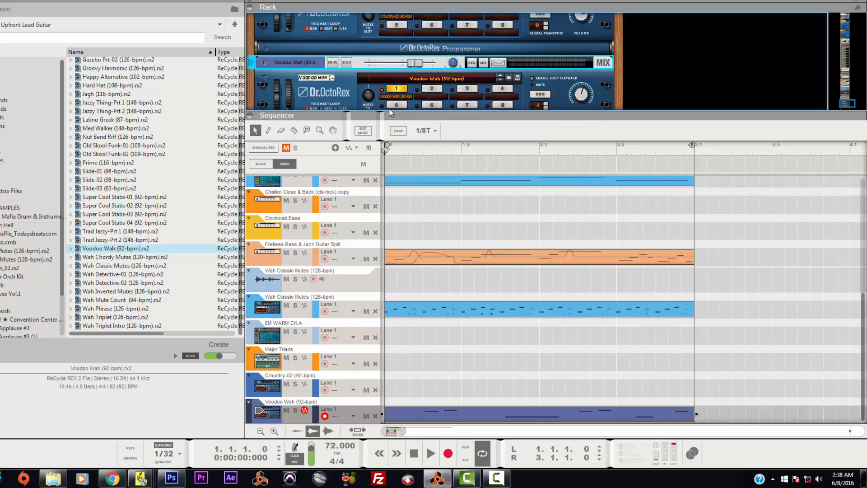
Enlarge the rack and examine its devices from AutoTheory to the Scales & Chords player above the Rhodes NN-XT
drag(389, 116, 388, 313)
scroll(493, 190, down, 5)
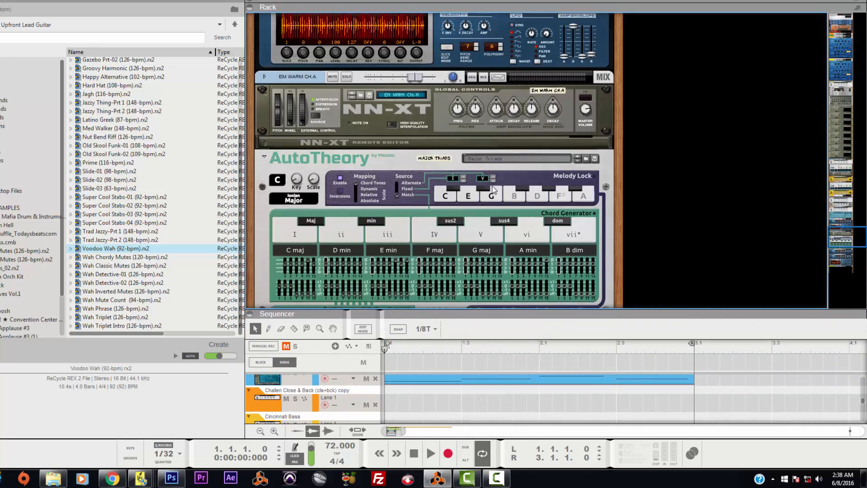
scroll(493, 190, up, 5)
scroll(494, 190, down, 8)
scroll(494, 190, up, 8)
scroll(494, 190, down, 5)
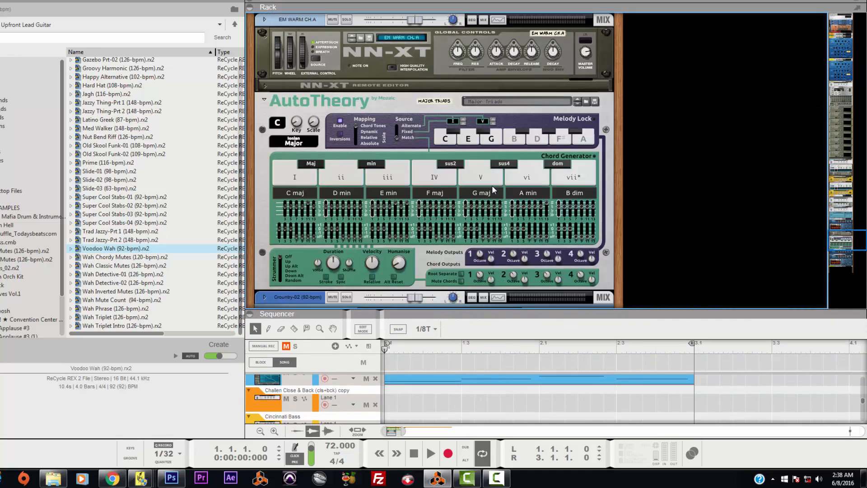
scroll(400, 138, up, 8)
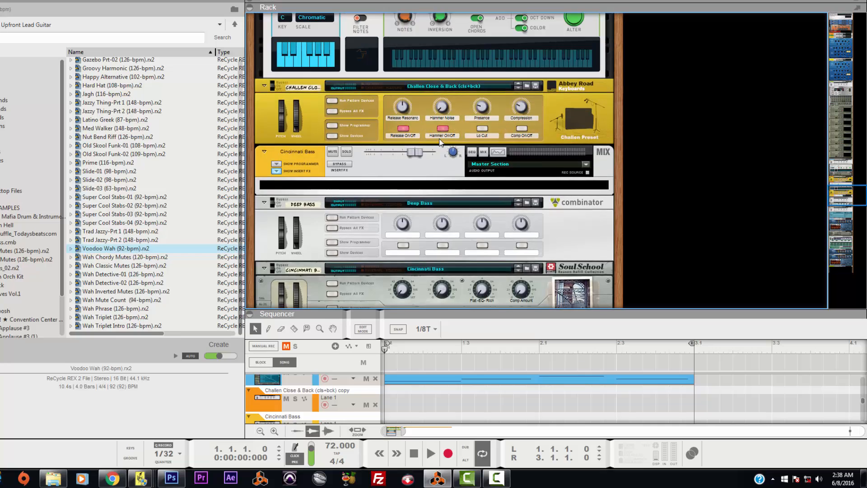
scroll(441, 143, up, 2)
scroll(395, 113, up, 2)
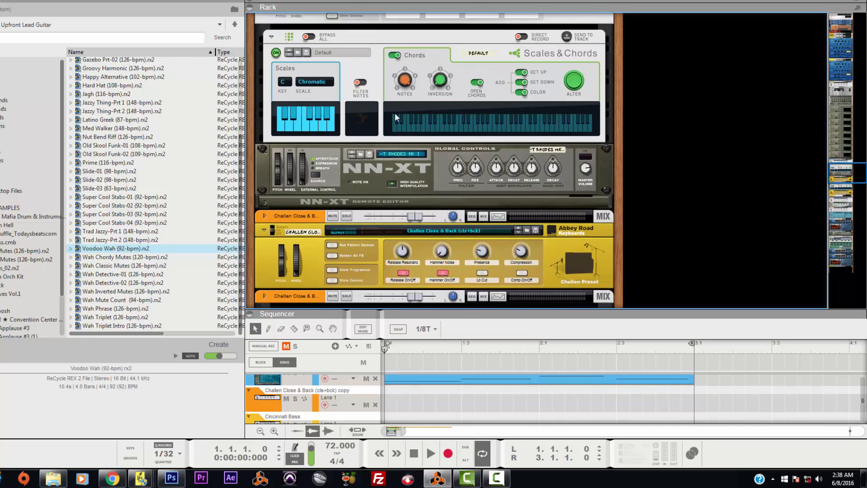
scroll(395, 113, down, 3)
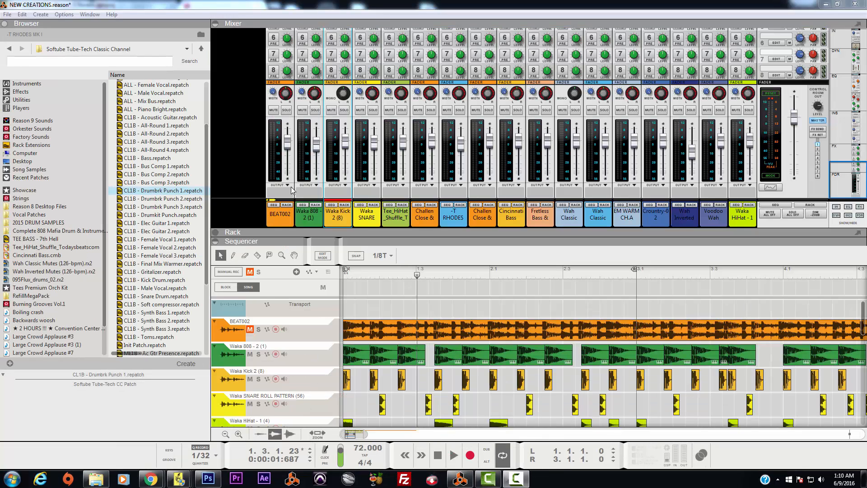
Enlarge the sequencer, solo the -T RHODES MK I track and play the loop from the start
click(438, 455)
click(437, 455)
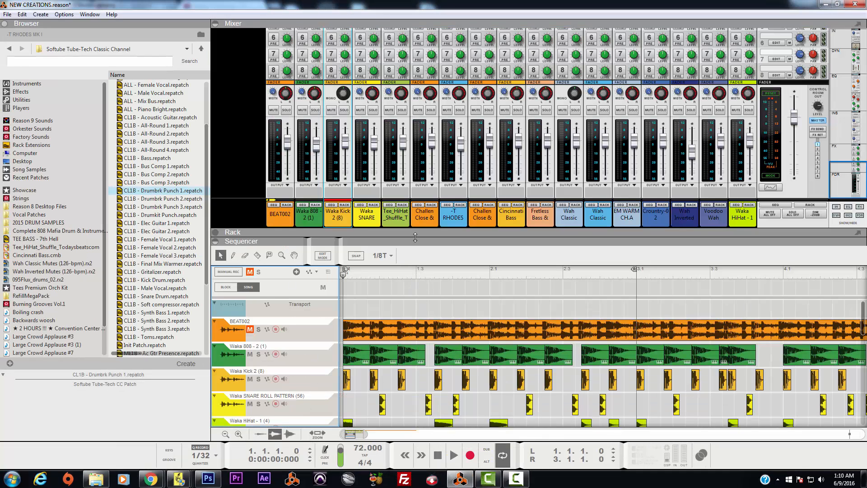
drag(405, 231, 405, 114)
scroll(438, 282, down, 5)
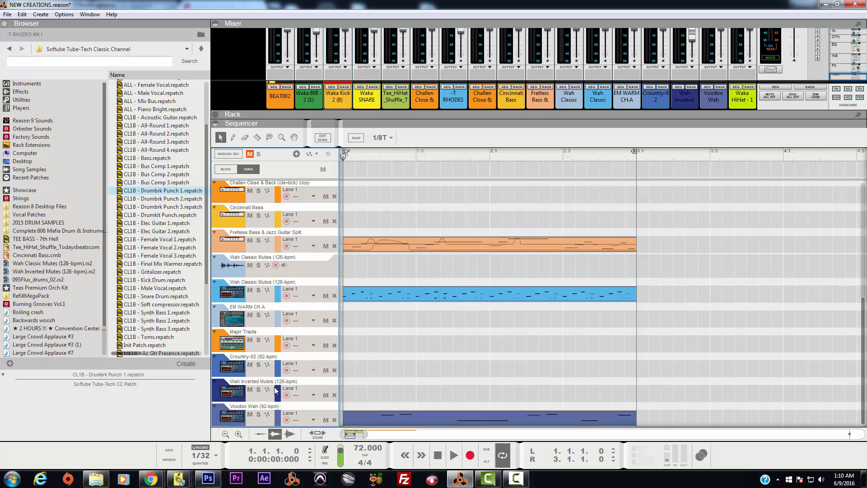
scroll(359, 386, up, 4)
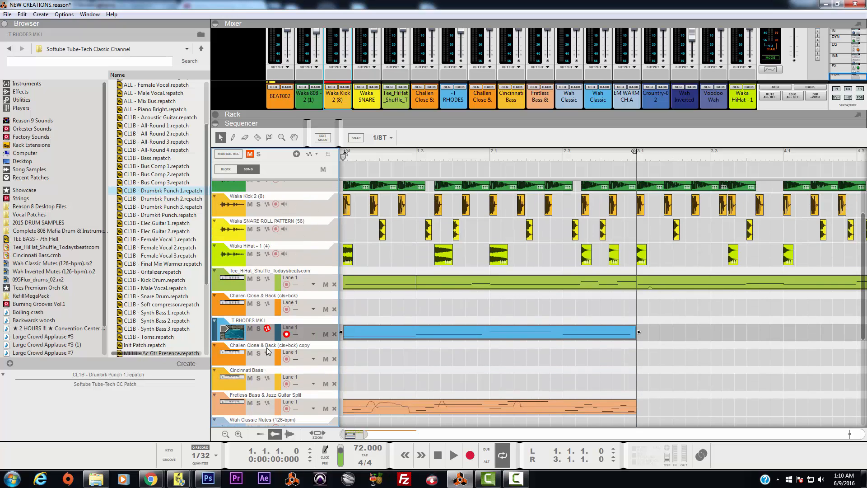
click(258, 329)
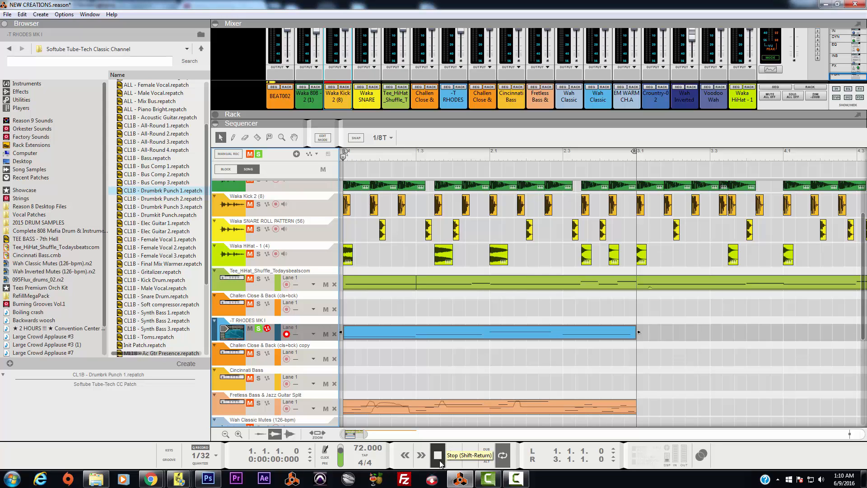
click(450, 455)
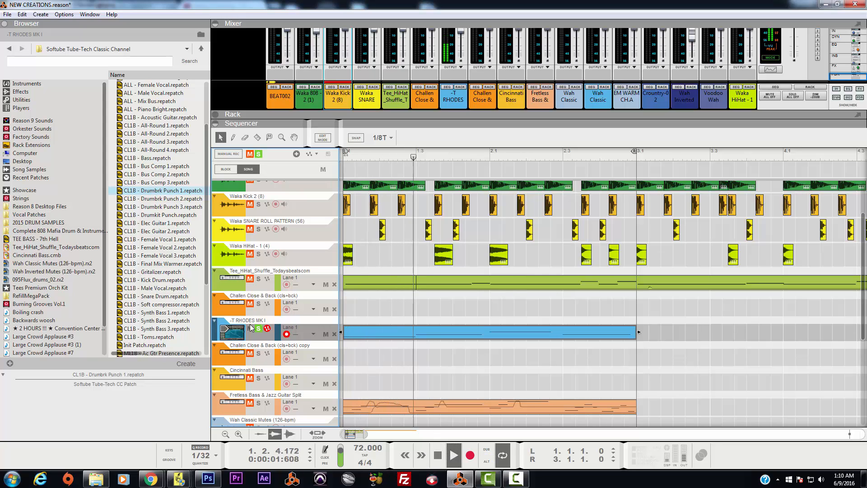
Bring up the Scales & Chords player of the -T RHODES MK I channel in an enlarged rack and try Alter
click(460, 87)
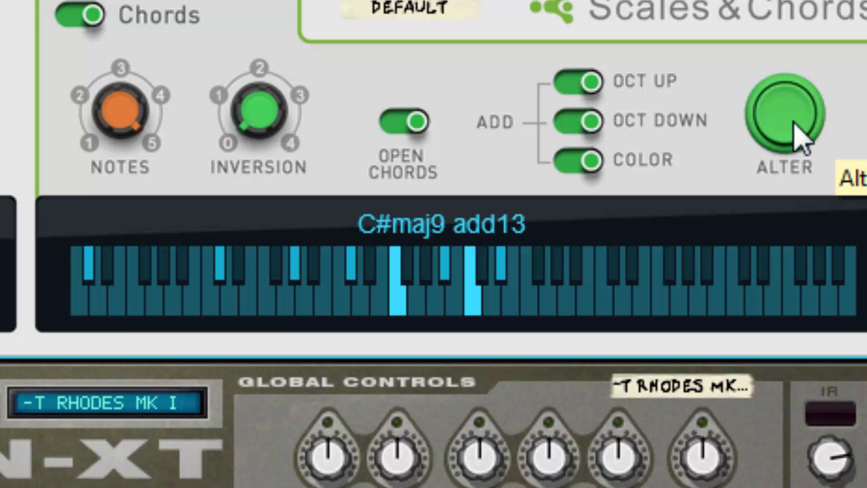
click(801, 137)
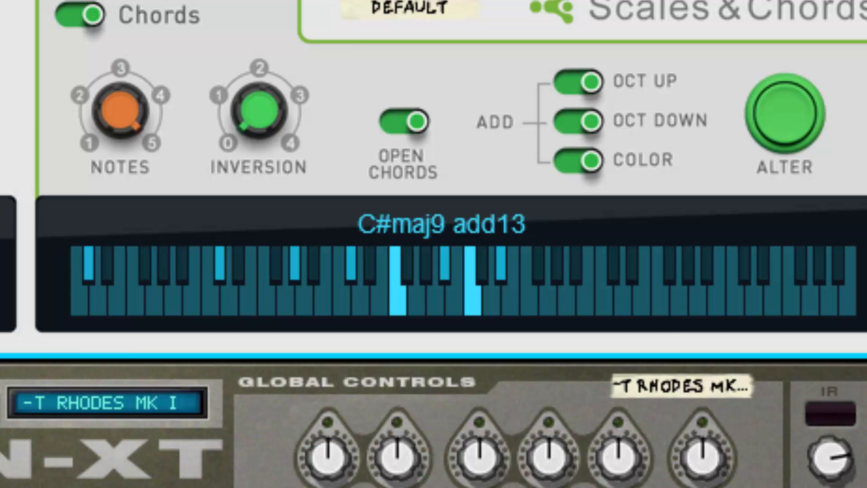
drag(686, 487, 678, 354)
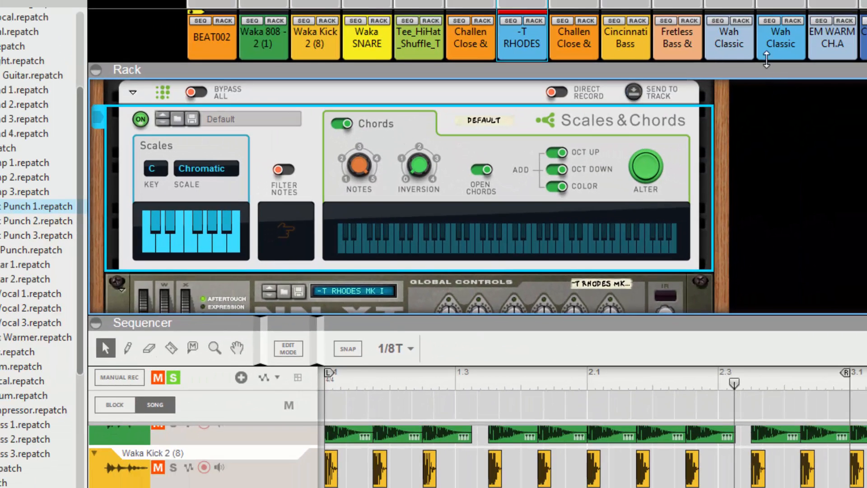
drag(766, 59, 766, 0)
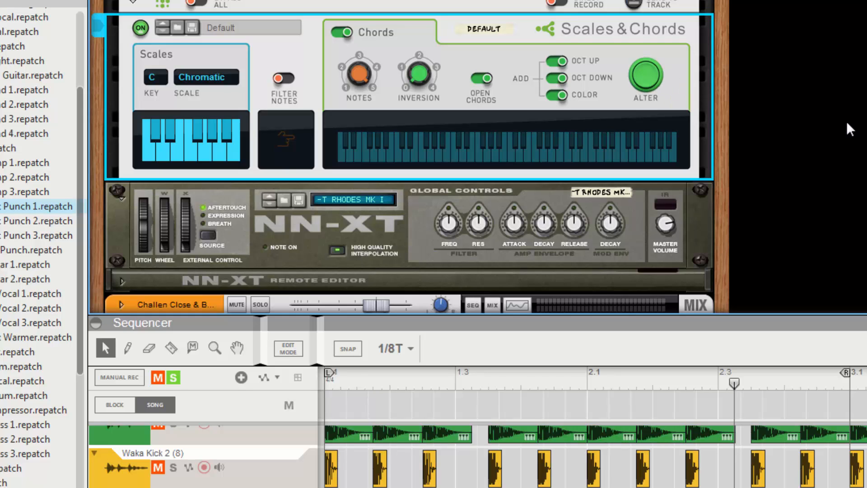
Play the soloed Rhodes part from the start, examine its chords in Scales & Chords, and stop playback
key(KP_0)
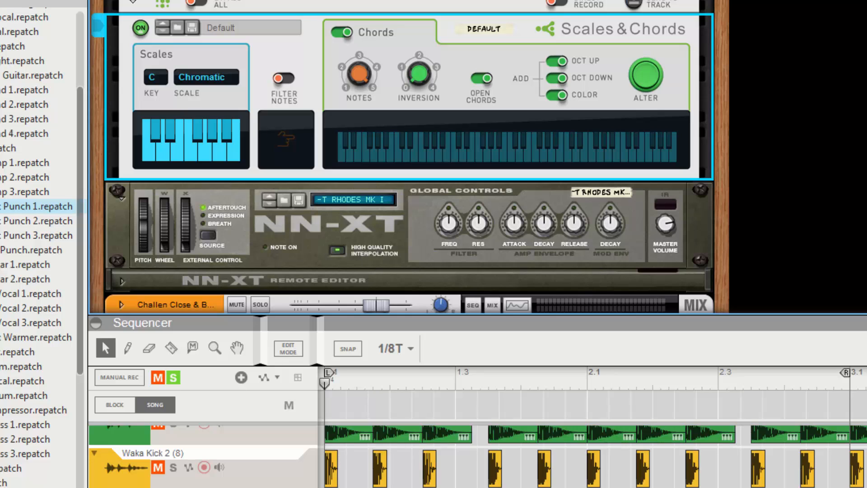
key(space)
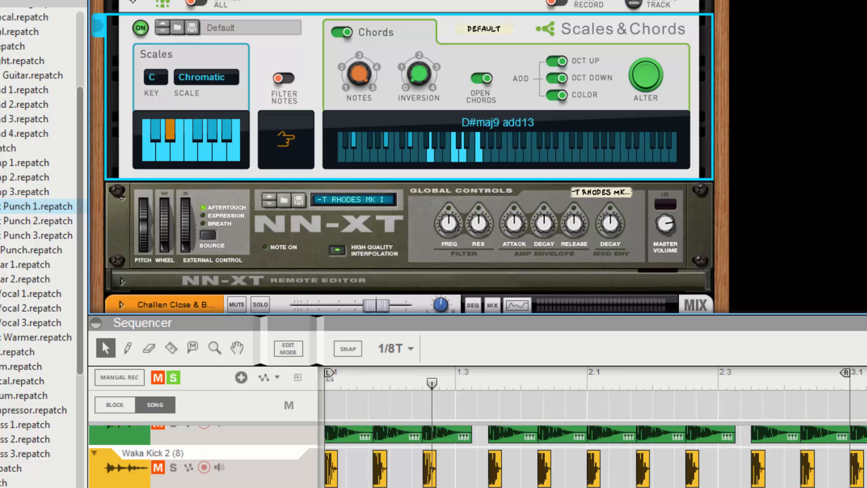
scroll(592, 452, down, 10)
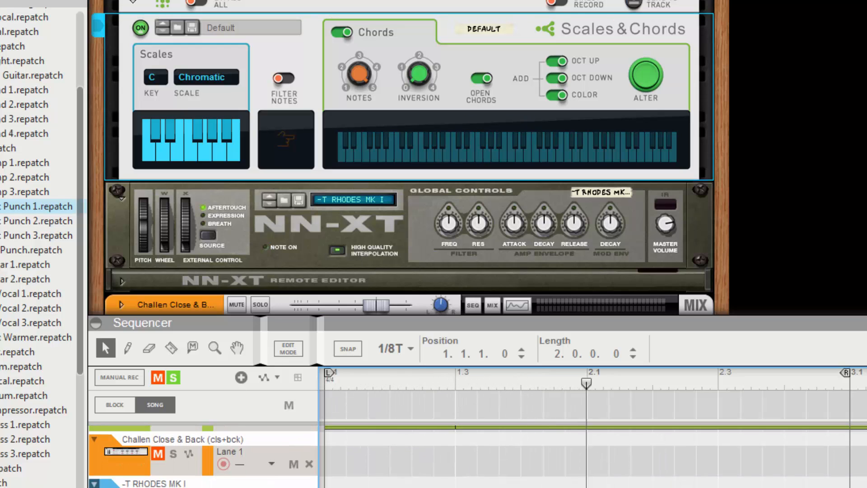
click(646, 72)
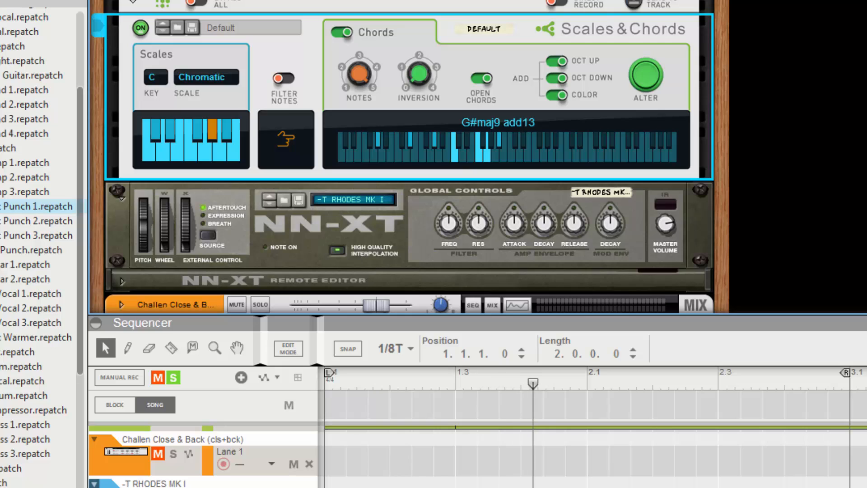
click(633, 483)
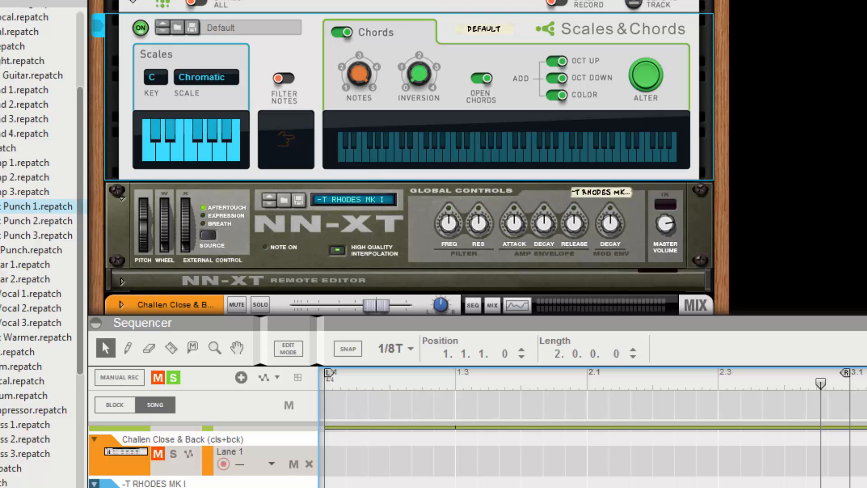
key(space)
Clear the Rhodes solo and play the full loop while reviewing the bass and guitar tracks in the sequencer
click(173, 378)
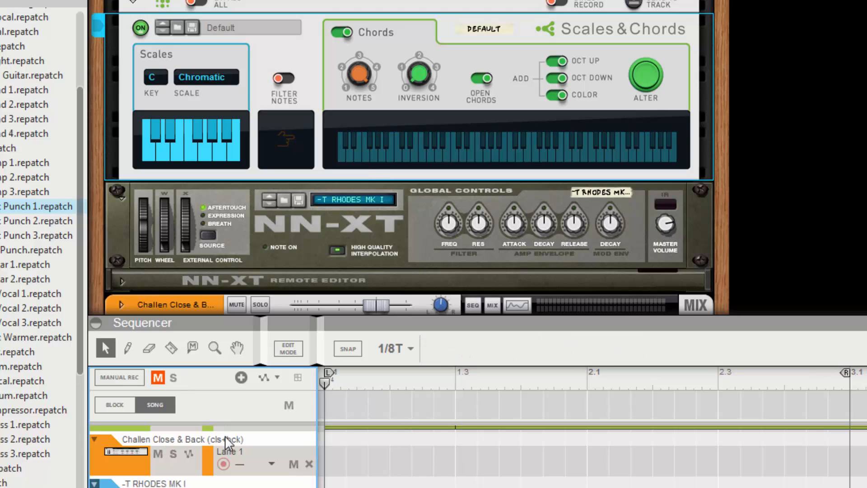
scroll(478, 456, up, 4)
scroll(478, 456, down, 5)
key(space)
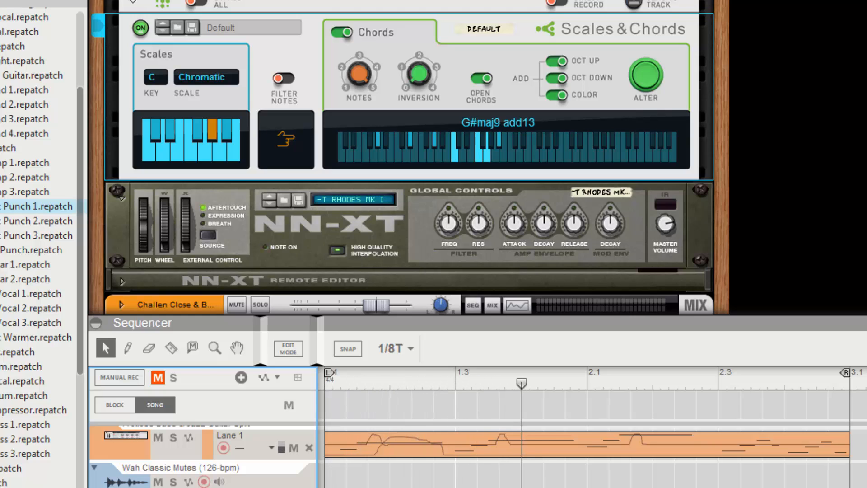
scroll(478, 455, down, 3)
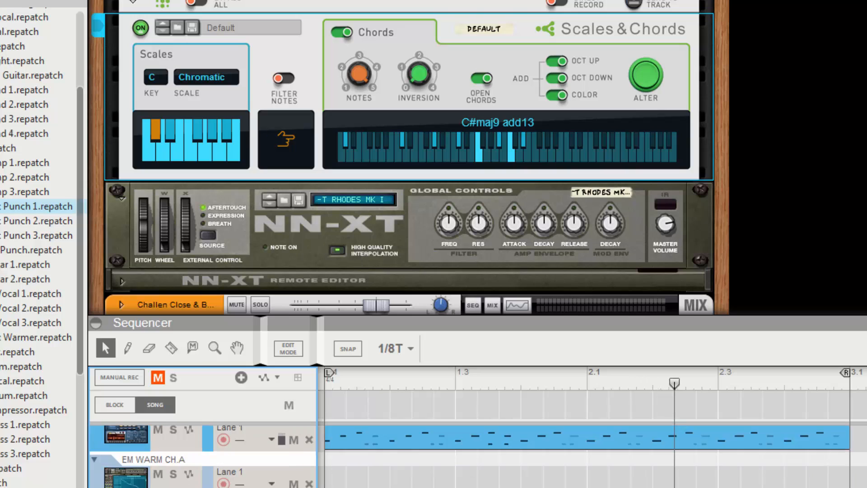
scroll(478, 456, up, 2)
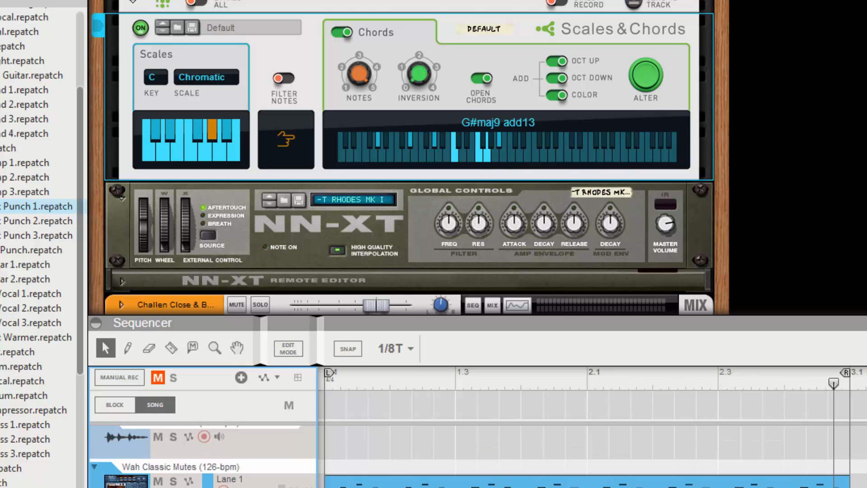
Solo the Wah Classic Mutes (126-bpm) Dr. OctoRex track and examine its device and its mixer channel's sends and fader
click(173, 481)
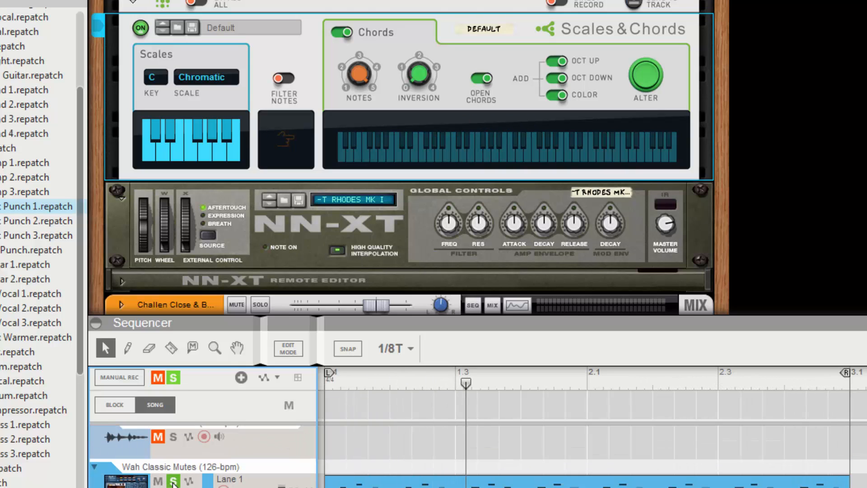
click(131, 482)
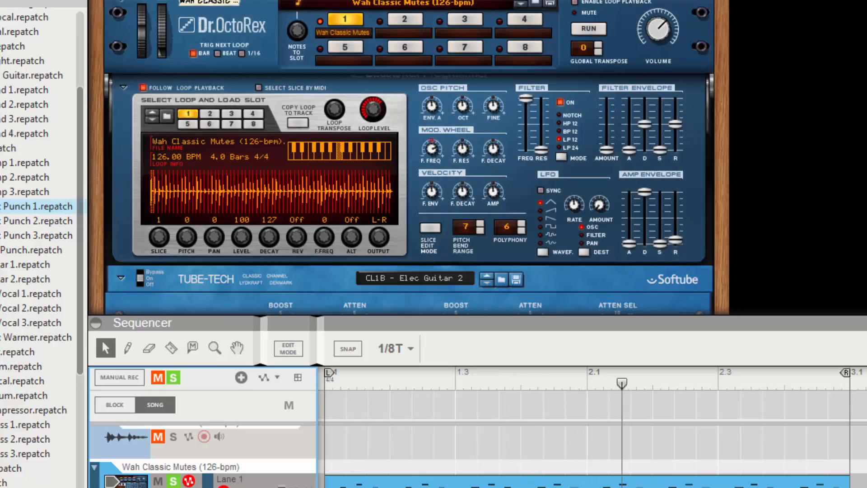
key(F5)
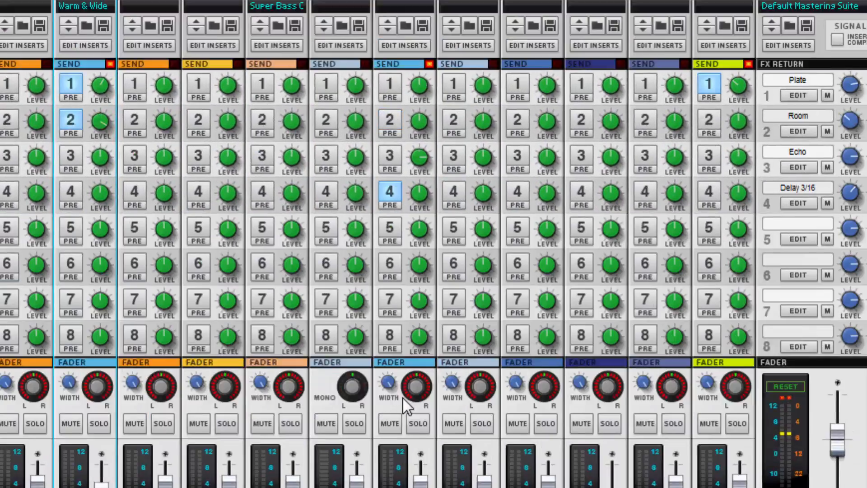
scroll(388, 221, down, 3)
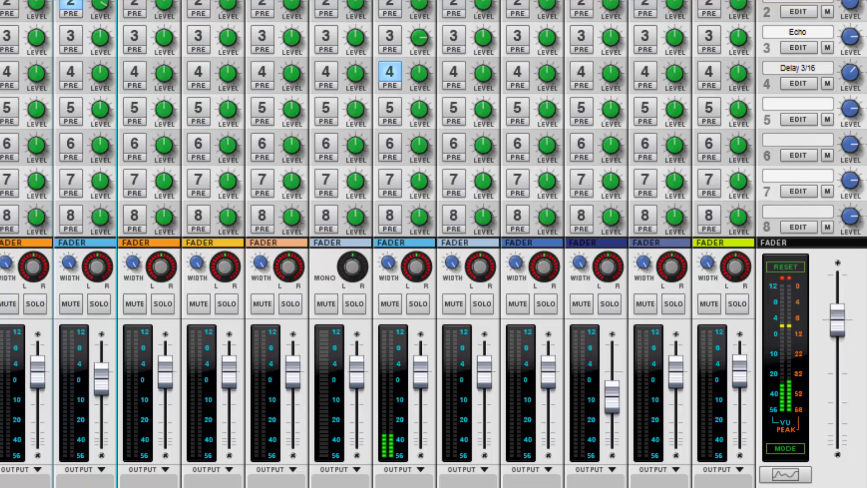
View the Wah Classic Mutes Dr. OctoRex and its Tube-Tech insert, enlarge the sequencer, and play and stop the unsoloed loop
key(F6)
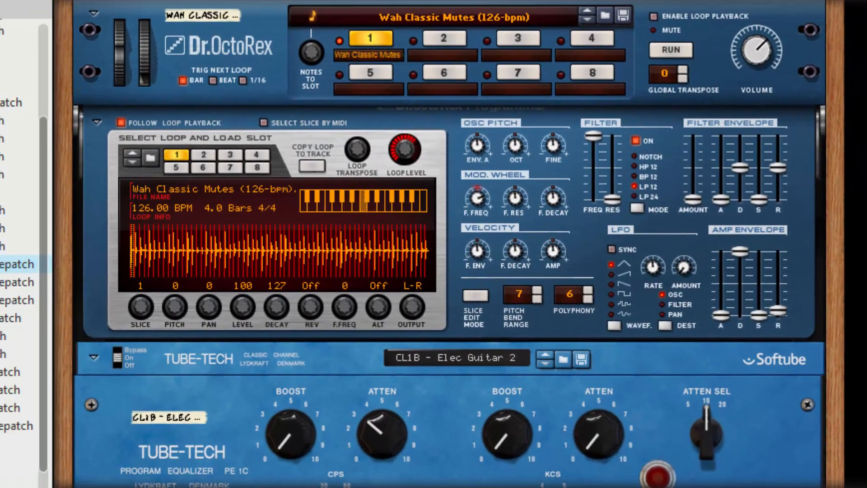
drag(571, 486, 572, 89)
key(space)
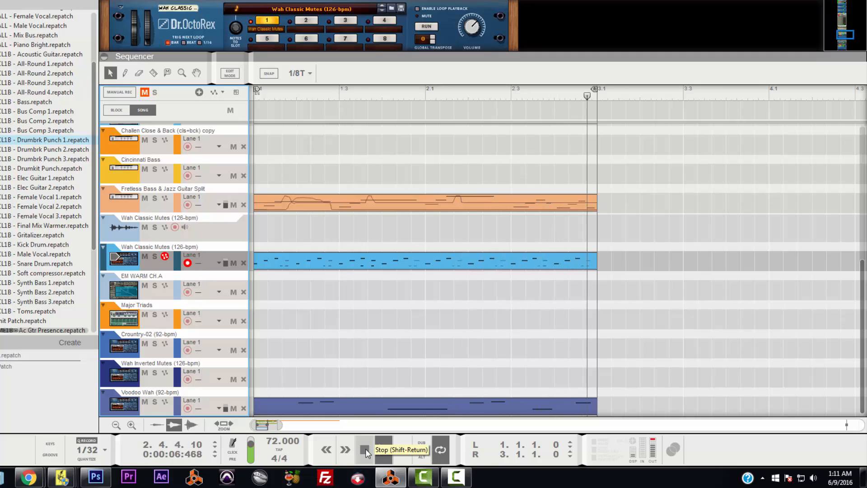
click(365, 448)
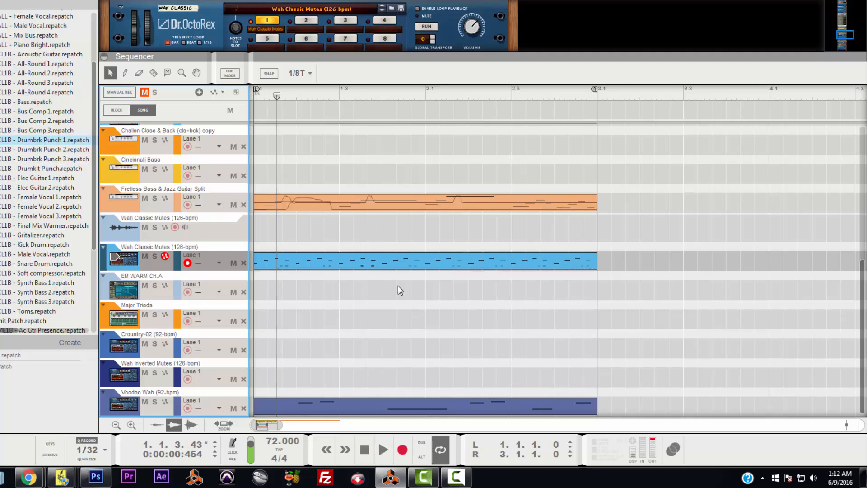
Enlarge the rack, examine the AutoTheory and Scales & Chords devices, and return the song position to the start
scroll(415, 314, up, 9)
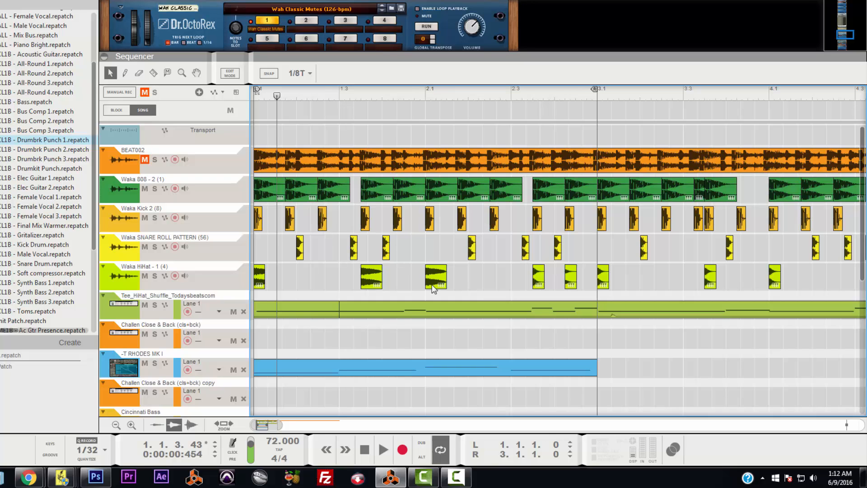
drag(381, 59, 381, 283)
scroll(421, 194, down, 5)
scroll(421, 194, down, 10)
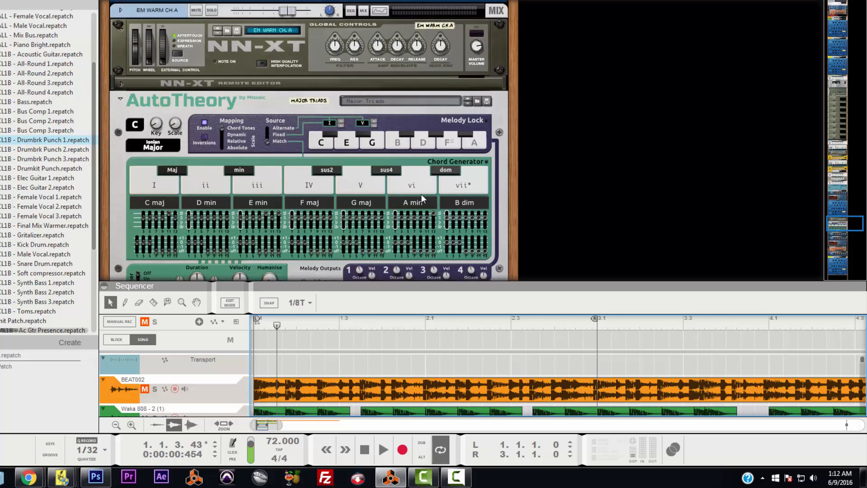
scroll(421, 194, up, 5)
scroll(421, 194, up, 10)
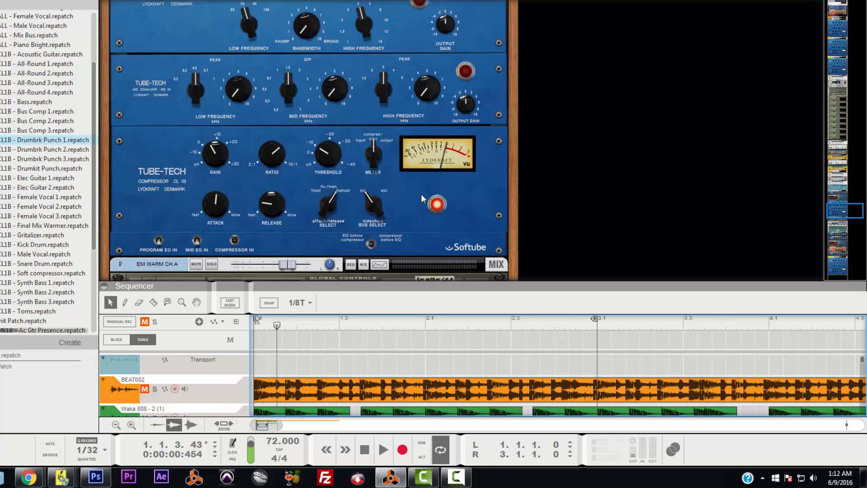
scroll(421, 192, up, 5)
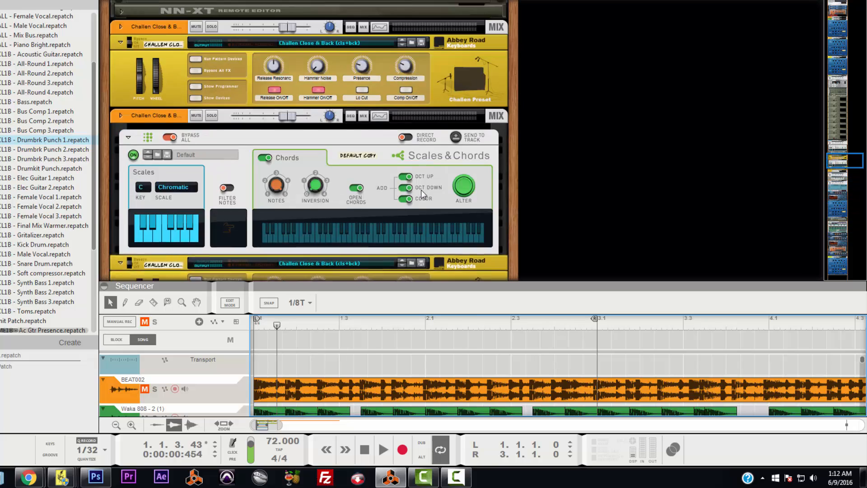
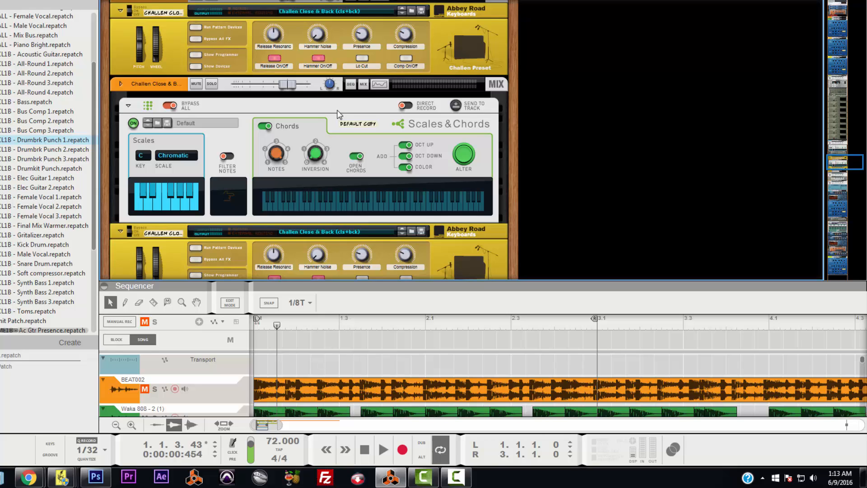
click(367, 446)
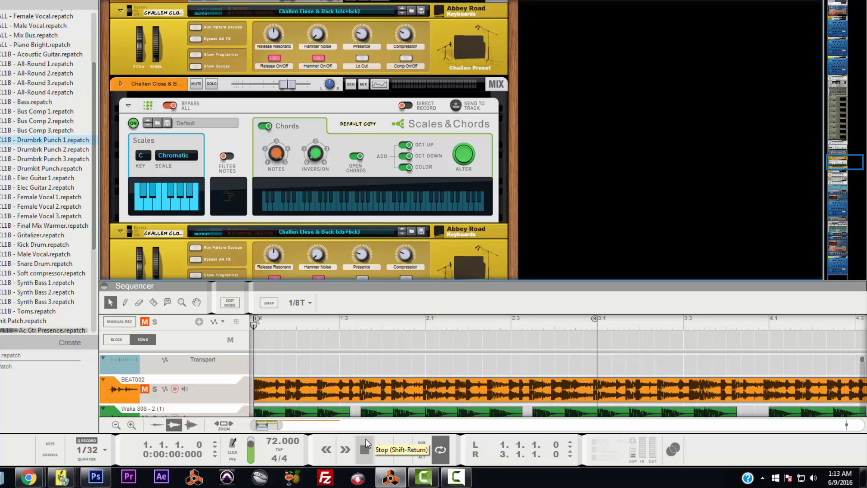
drag(392, 281, 396, 237)
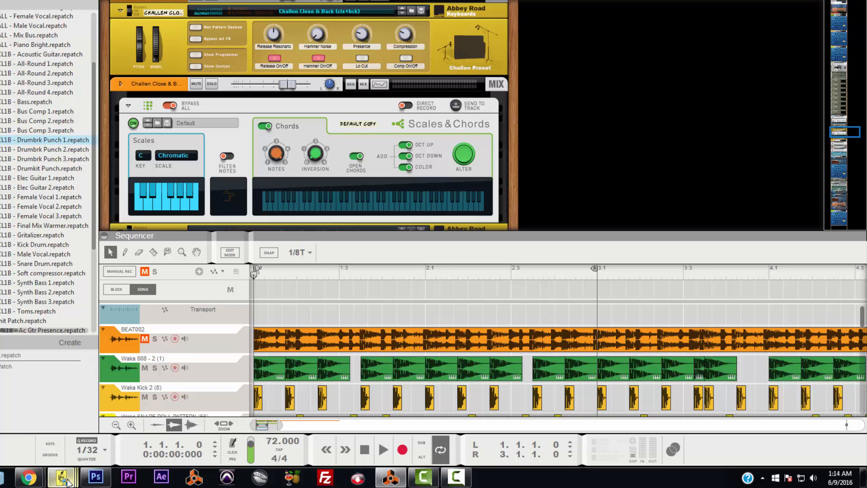
Switch to the chord map program, examine its Bb natural-minor chord chart, and return to Reason
mouse_move(61, 476)
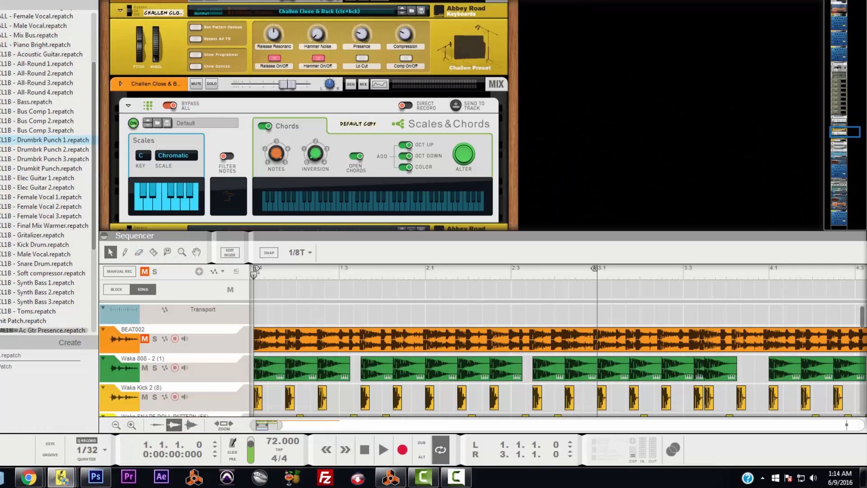
drag(866, 1, 432, 1)
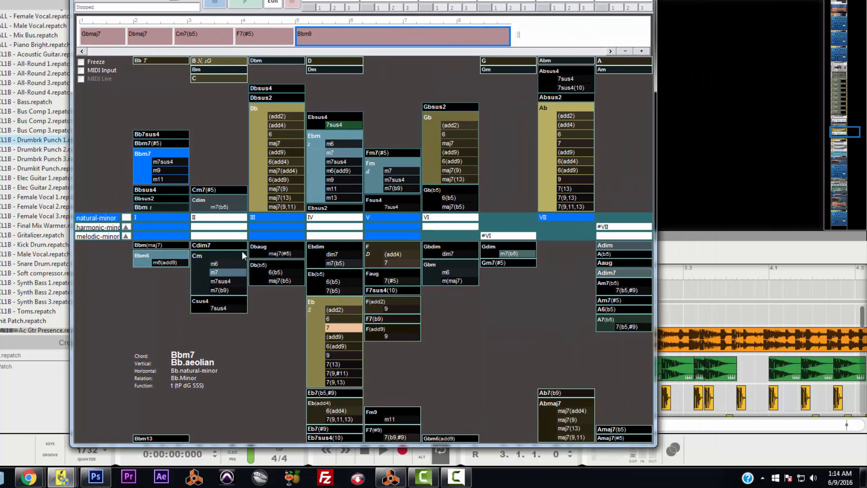
drag(283, 1, 184, 1)
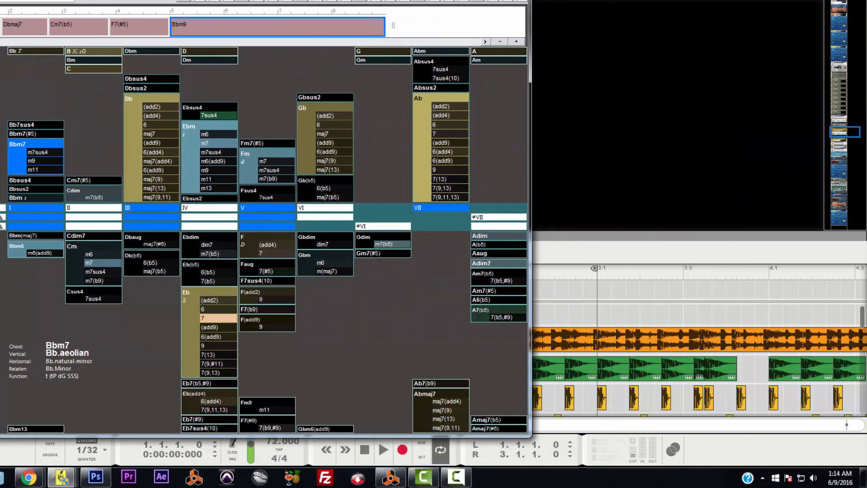
click(481, 1)
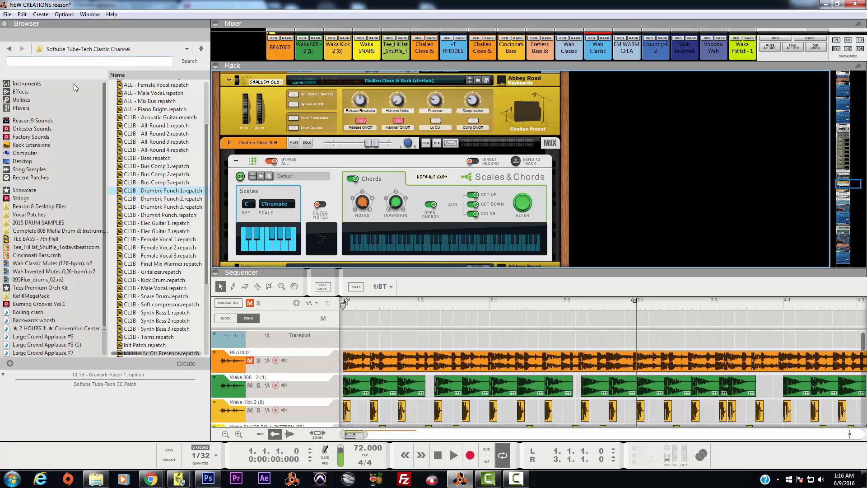
Browse the Players, Utilities and Effects device lists in the browser, going through the full range of effects
click(26, 107)
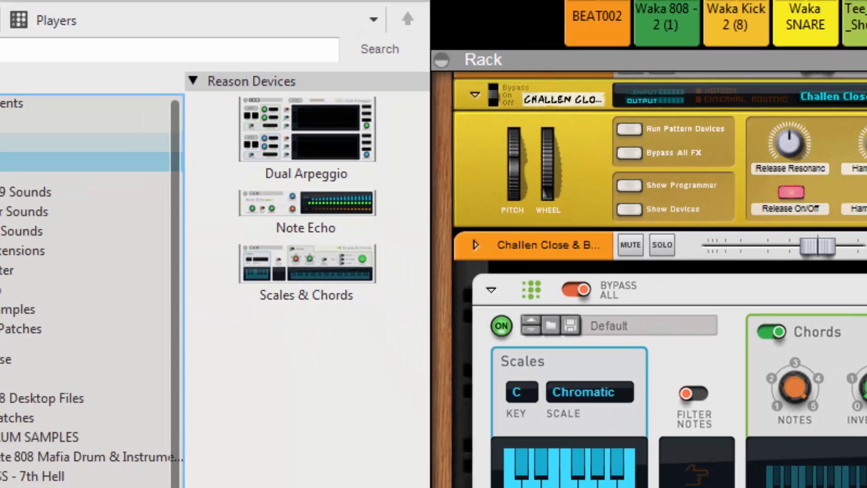
click(41, 153)
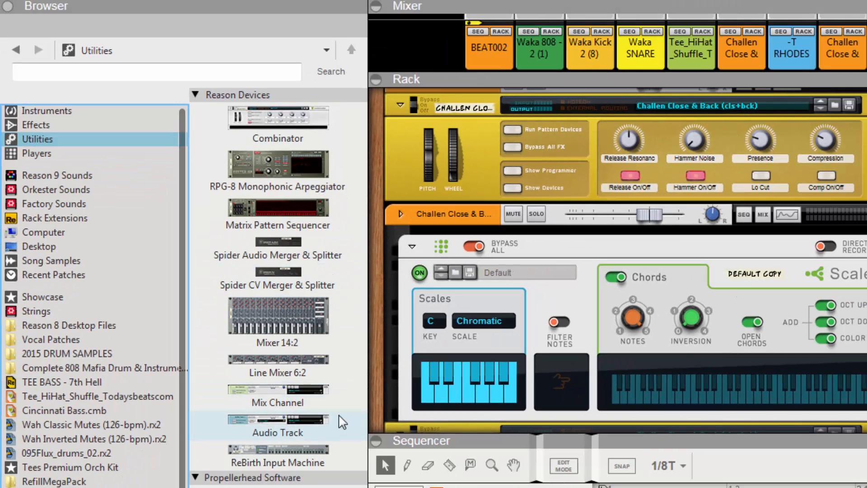
click(36, 126)
scroll(289, 272, down, 12)
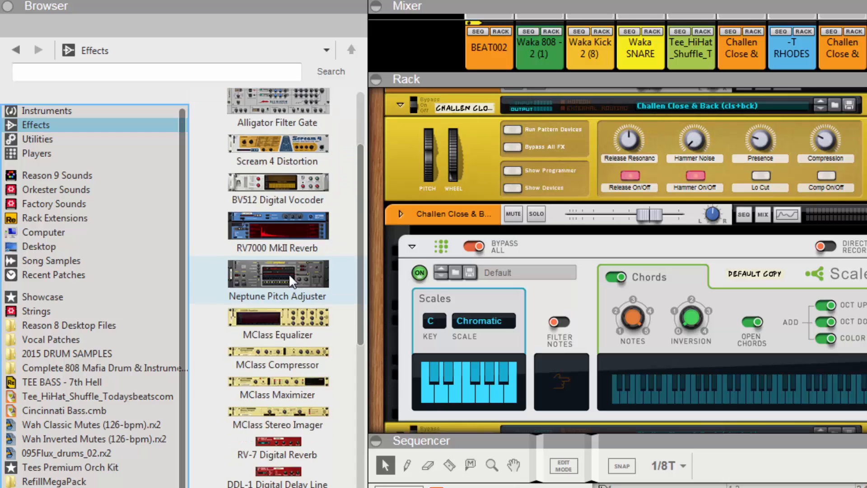
scroll(288, 273, down, 4)
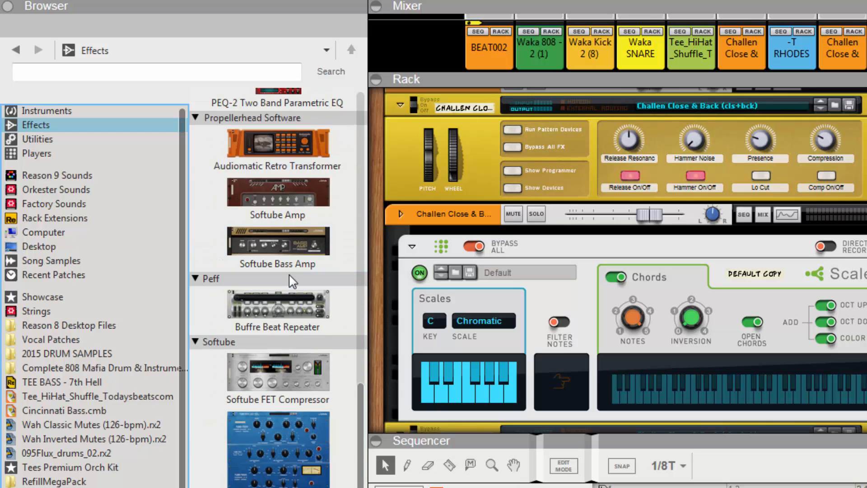
scroll(280, 301, up, 20)
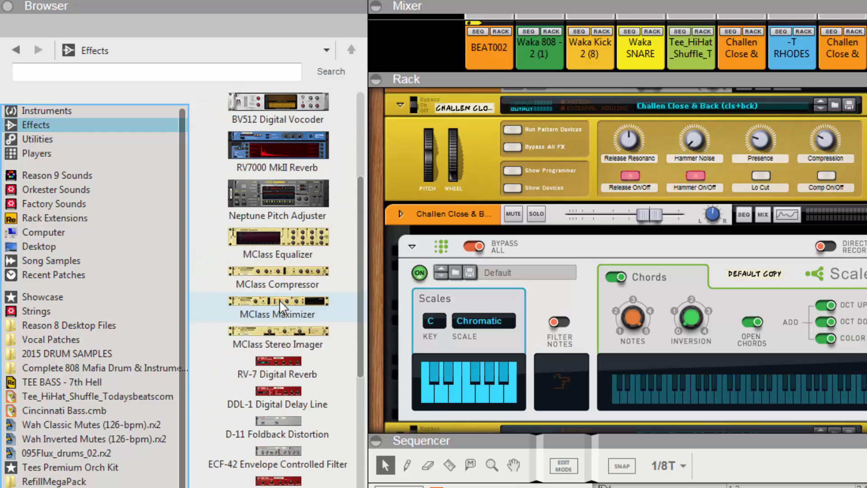
scroll(280, 299, down, 20)
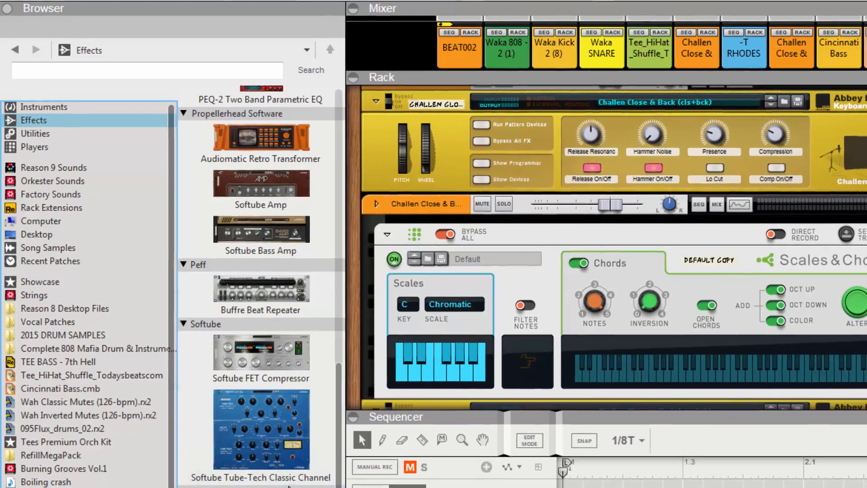
scroll(293, 475, up, 15)
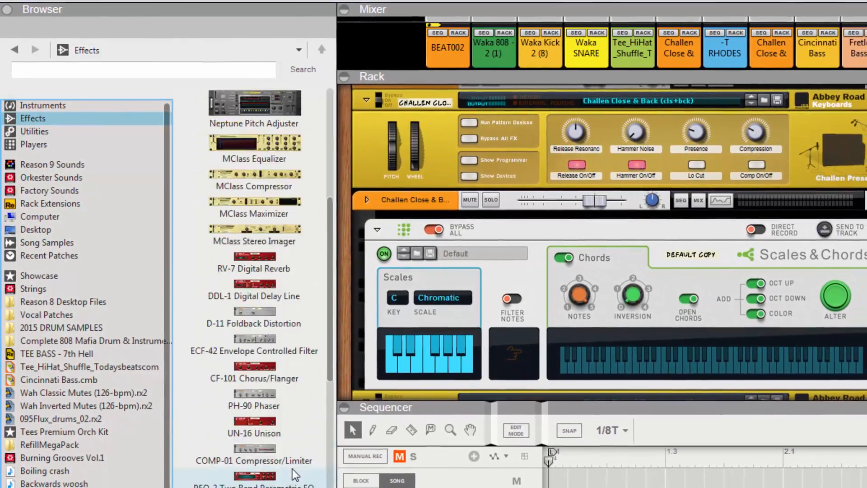
scroll(287, 463, up, 2)
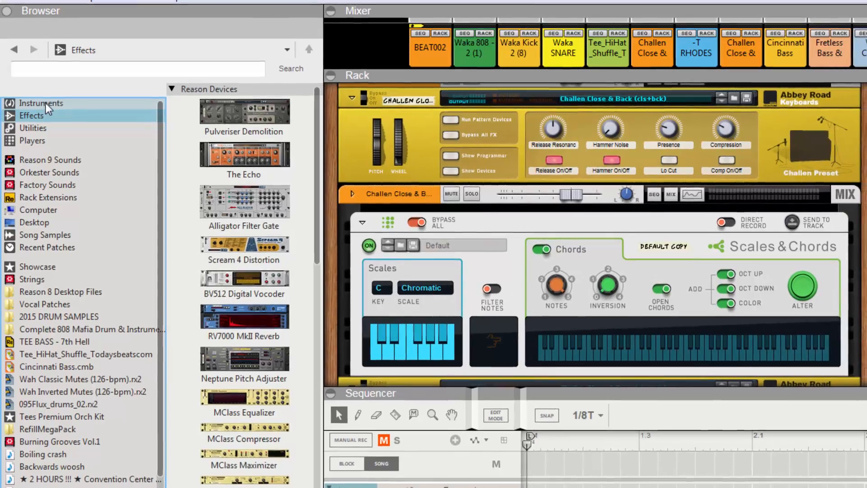
Browse the Instruments device list in the browser, from Kong Drum Designer to External MIDI Instrument
click(45, 103)
scroll(247, 175, down, 5)
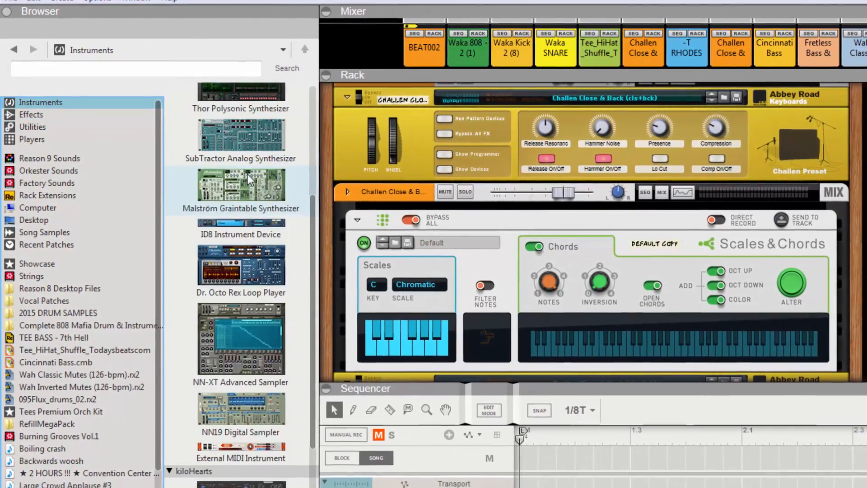
scroll(235, 222, up, 5)
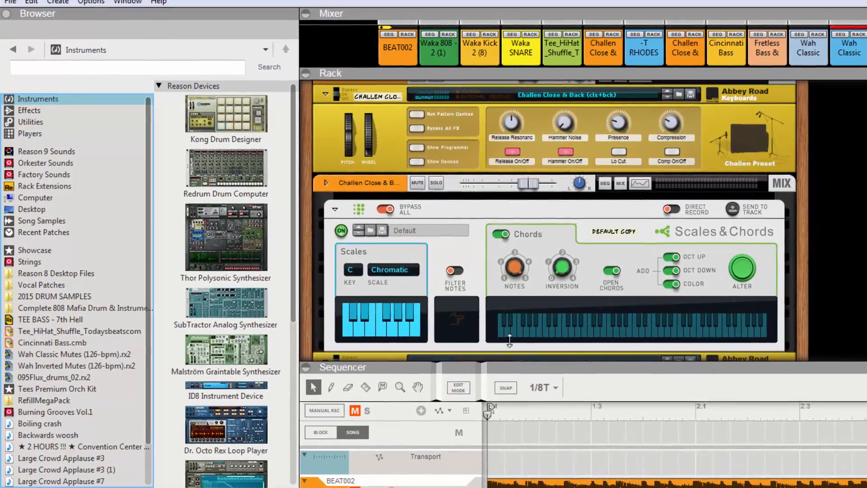
Enlarge the sequencer over the rack and view the arrangement's tracks across their full length
drag(509, 341, 474, 81)
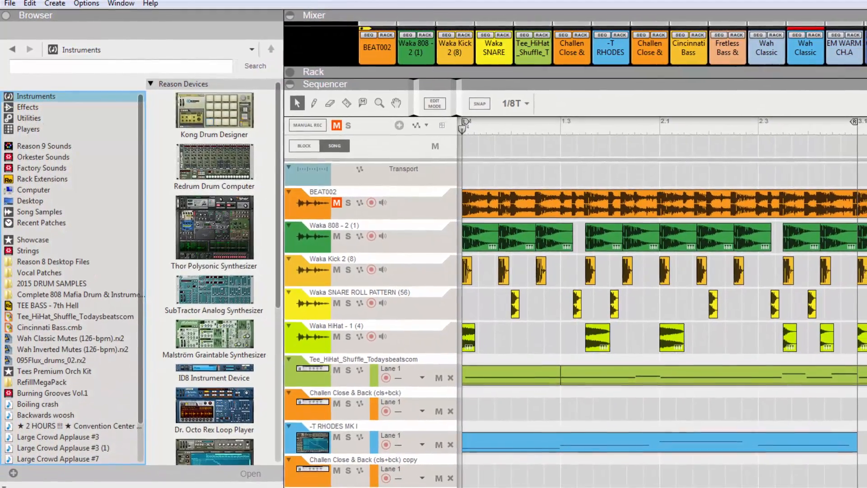
scroll(659, 290, down, 5)
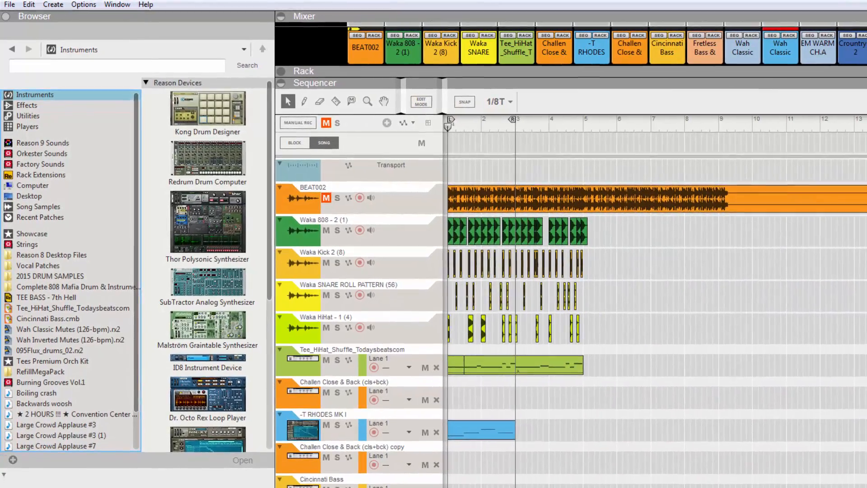